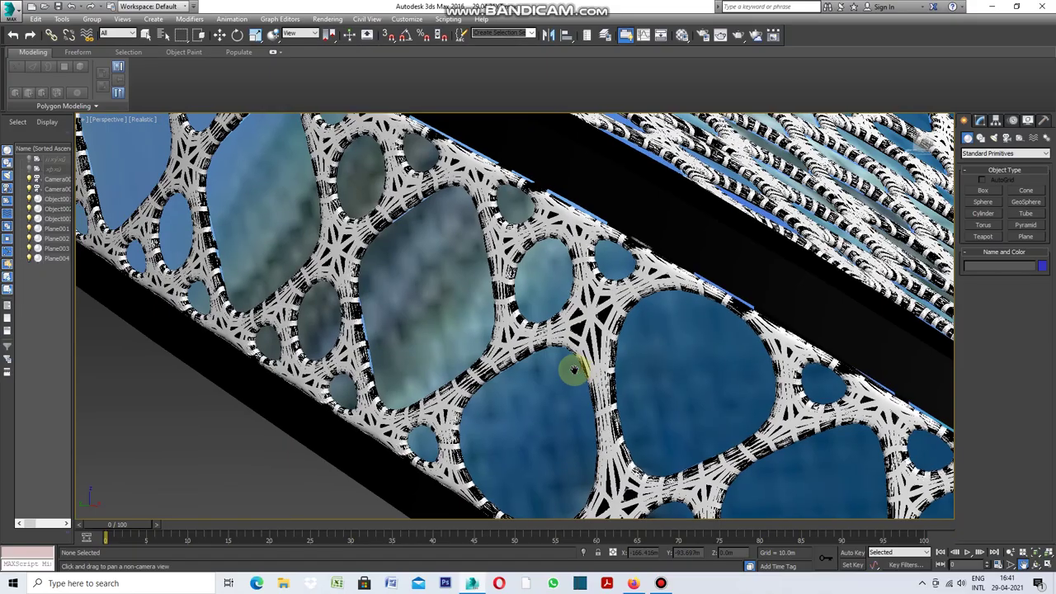
- Pan and orbit the view to inspect the lattice ring and the green petal shapes
middle_drag(539, 289, 671, 377)
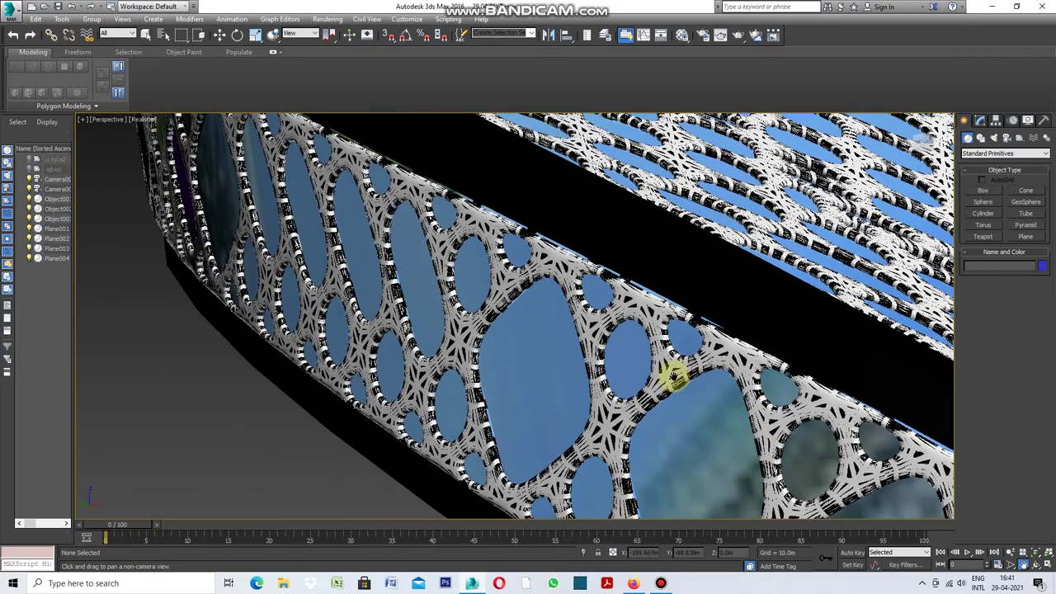
mouse_move(632, 306)
middle_down()
mouse_move(618, 349)
mouse_move(737, 377)
mouse_move(681, 277)
mouse_move(669, 341)
mouse_move(580, 238)
middle_up()
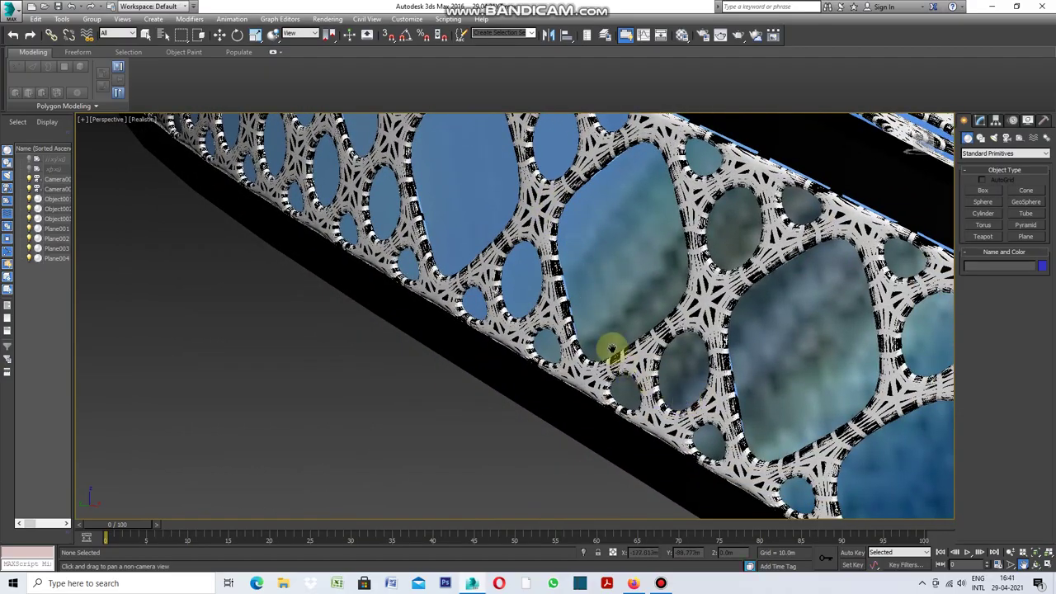
scroll(581, 315, down, 3)
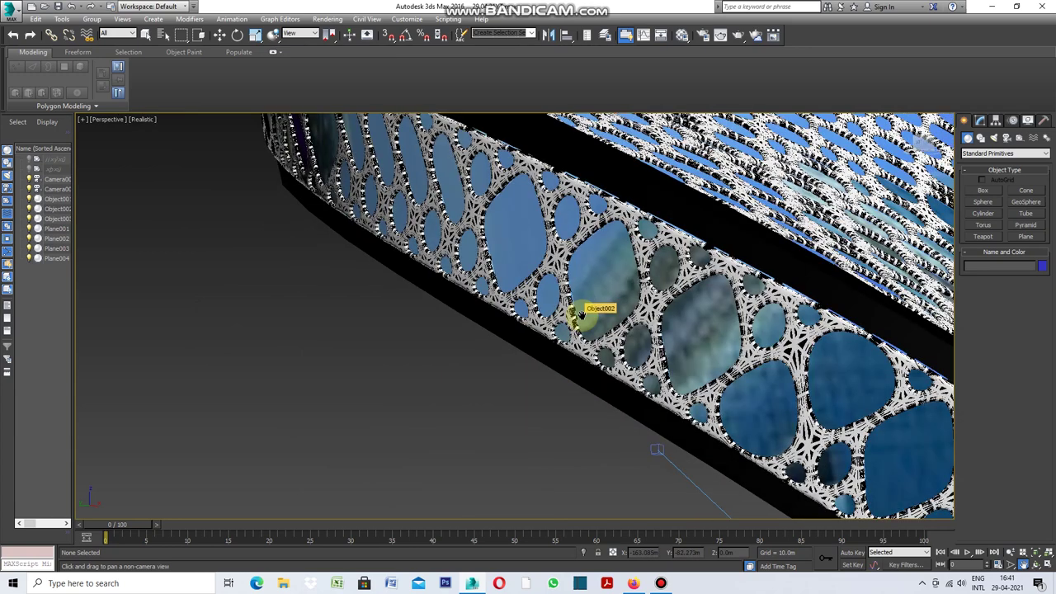
scroll(581, 316, down, 4)
scroll(546, 301, up, 2)
scroll(513, 247, up, 3)
mouse_move(514, 247)
middle_down()
mouse_move(584, 360)
mouse_move(563, 269)
mouse_move(597, 322)
mouse_move(586, 372)
middle_up()
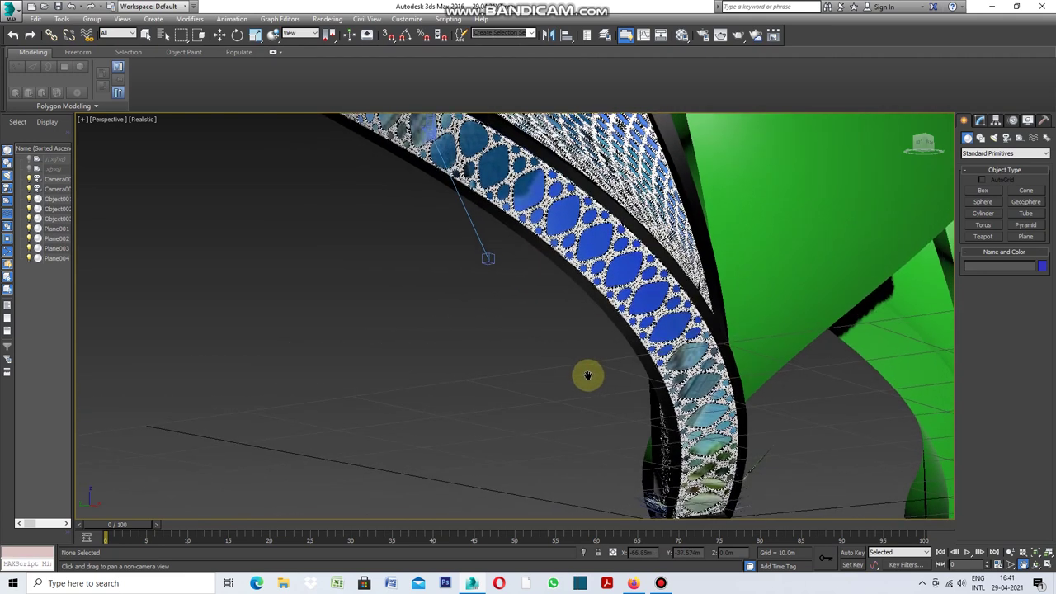
click(1036, 569)
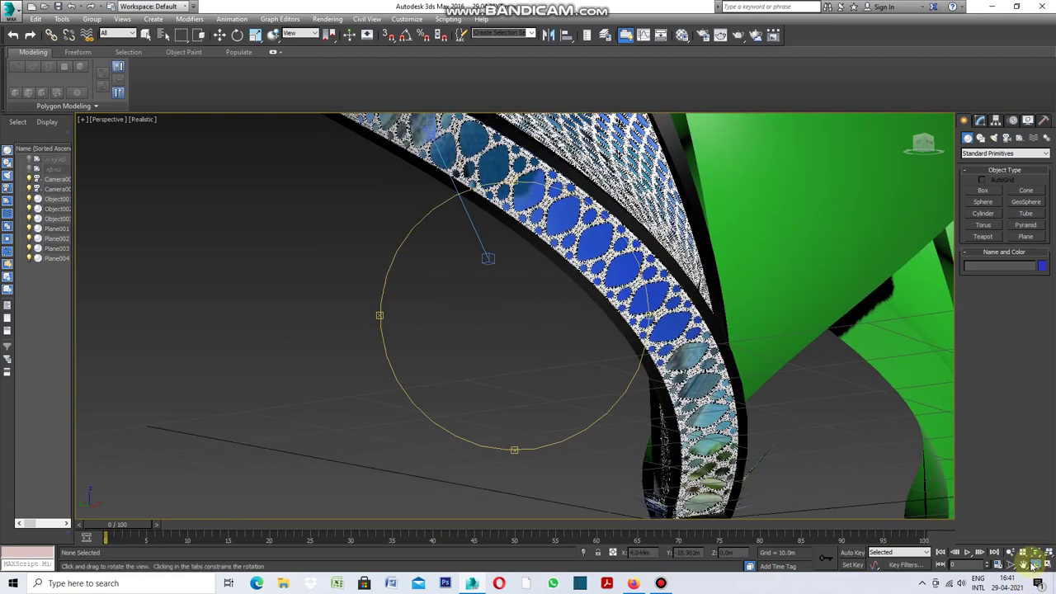
mouse_move(391, 319)
mouse_down()
mouse_move(578, 336)
mouse_move(372, 319)
mouse_up()
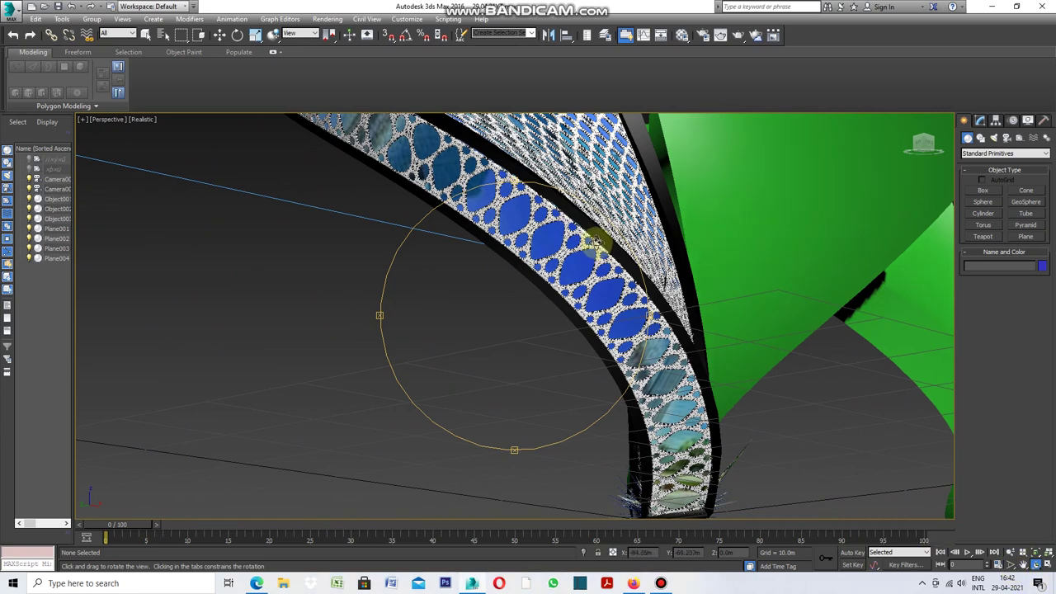
mouse_move(512, 189)
mouse_down()
mouse_move(487, 234)
mouse_move(503, 260)
mouse_move(495, 206)
mouse_move(427, 206)
mouse_up()
- Draw a tall flat plane to the right of the petal tower
click(1026, 240)
scroll(444, 403, up, 2)
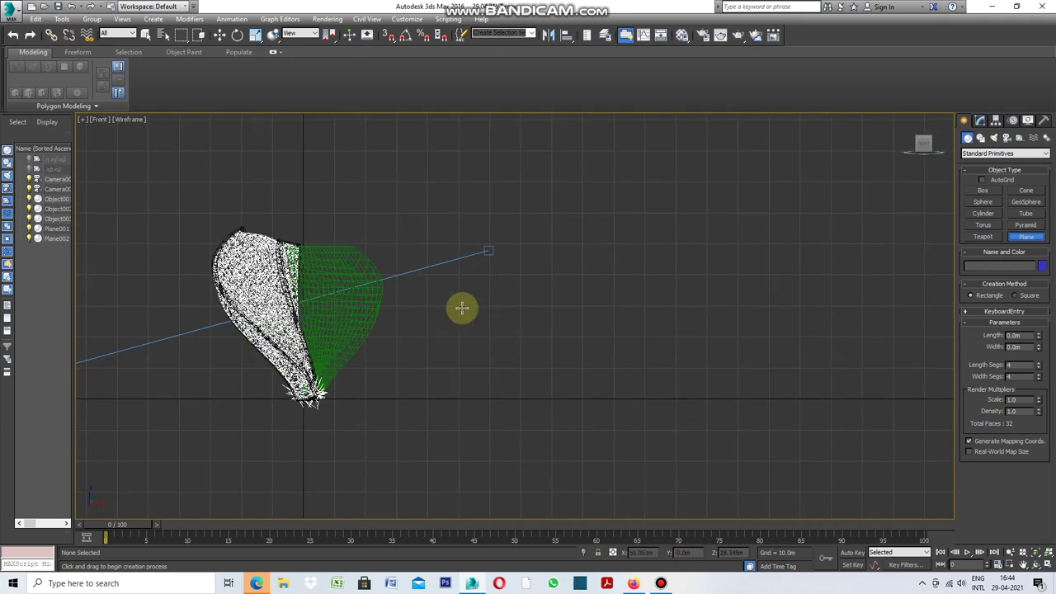
mouse_move(461, 308)
mouse_down()
mouse_move(489, 355)
mouse_move(498, 406)
mouse_up()
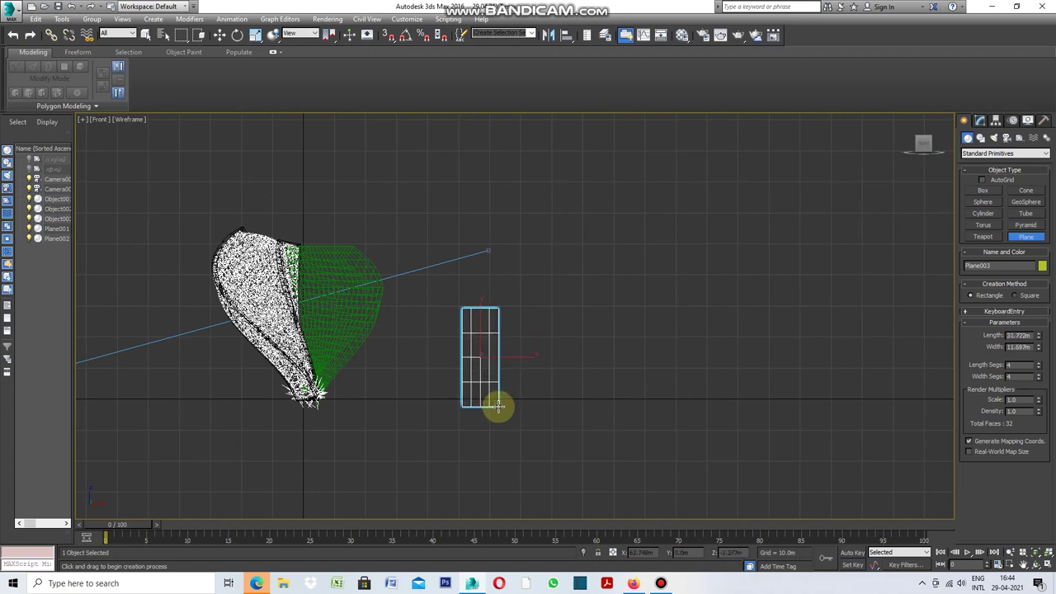
drag(498, 406, 498, 406)
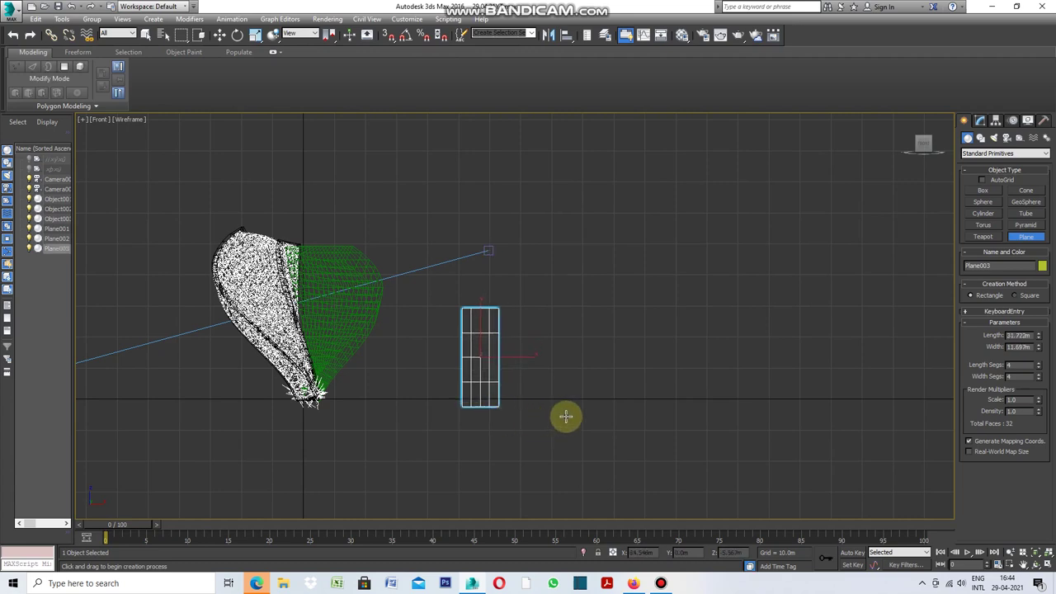
- Give the plane 12 length segments and 8 width segments
click(970, 443)
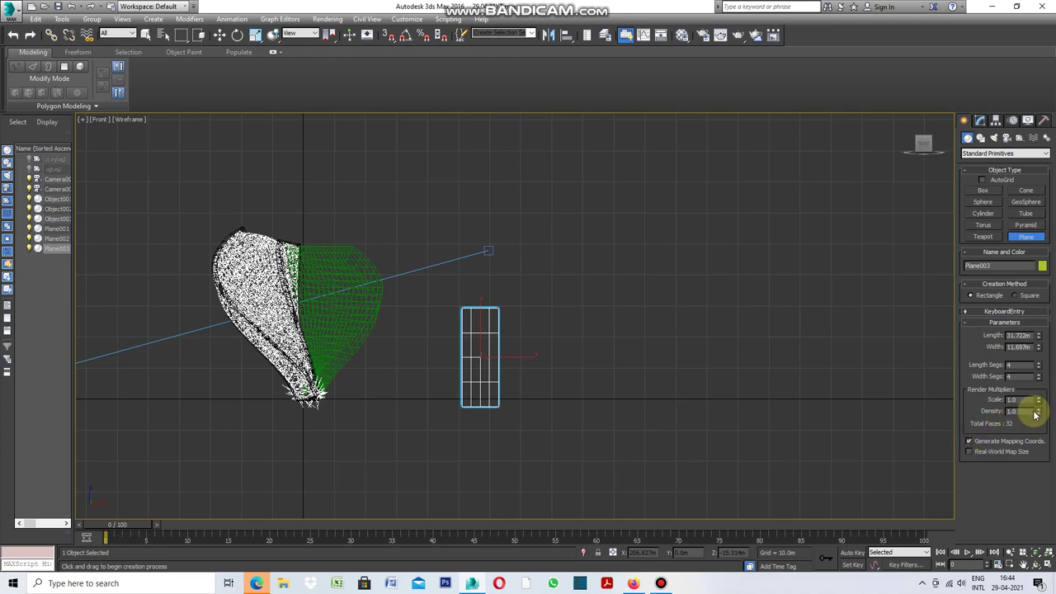
click(1030, 381)
click(1040, 377)
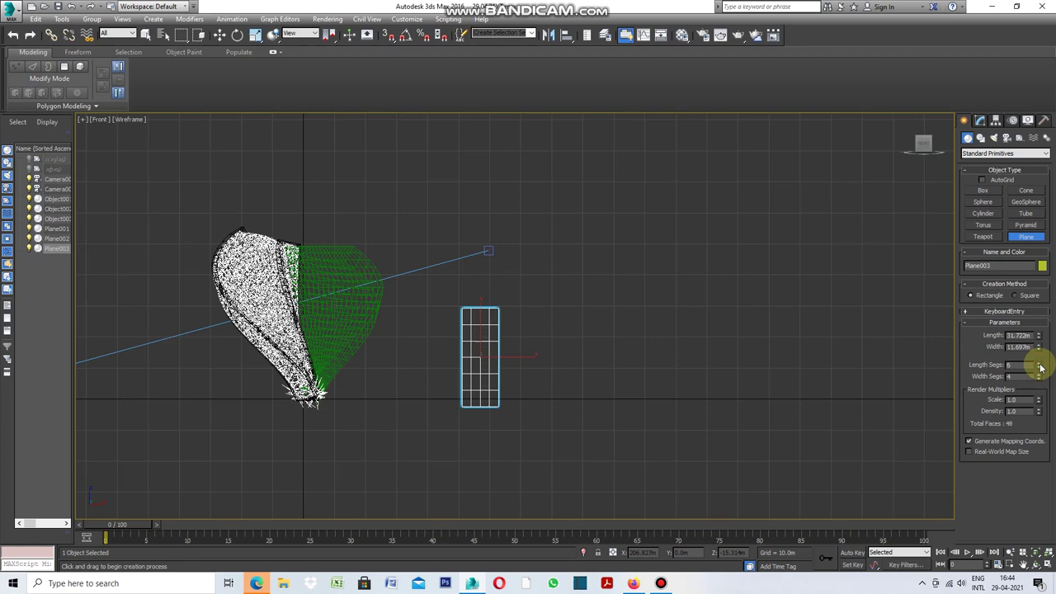
click(1039, 365)
click(1038, 364)
click(1038, 364)
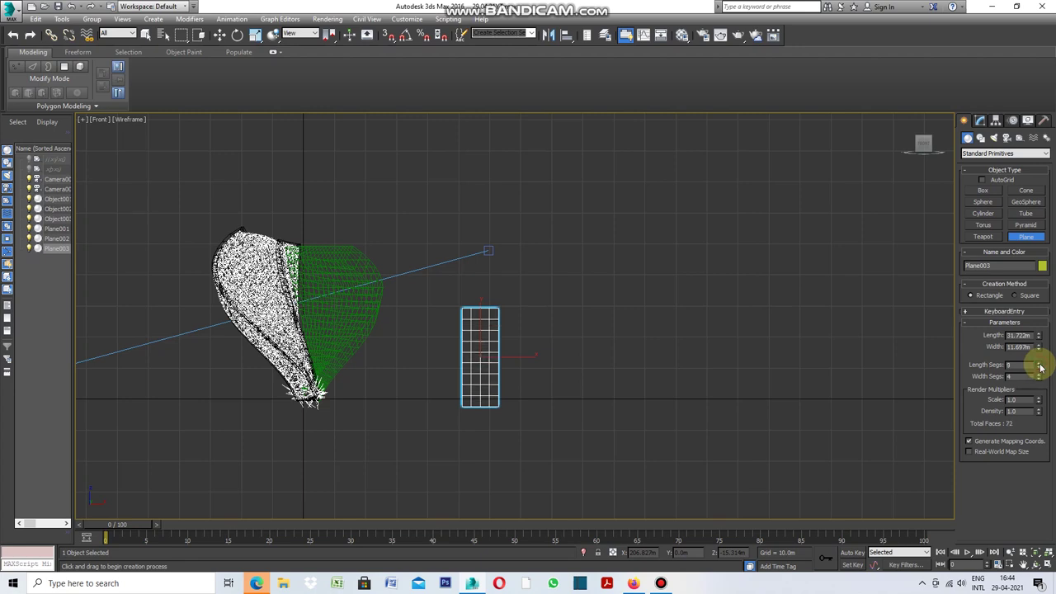
click(1038, 364)
click(1038, 365)
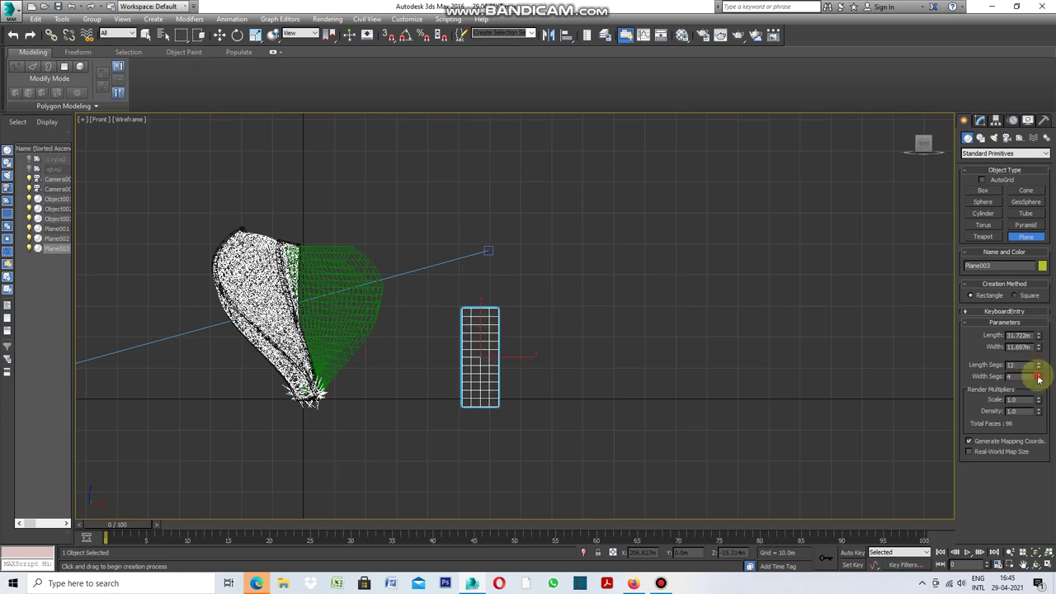
click(1038, 374)
click(1039, 374)
click(1038, 374)
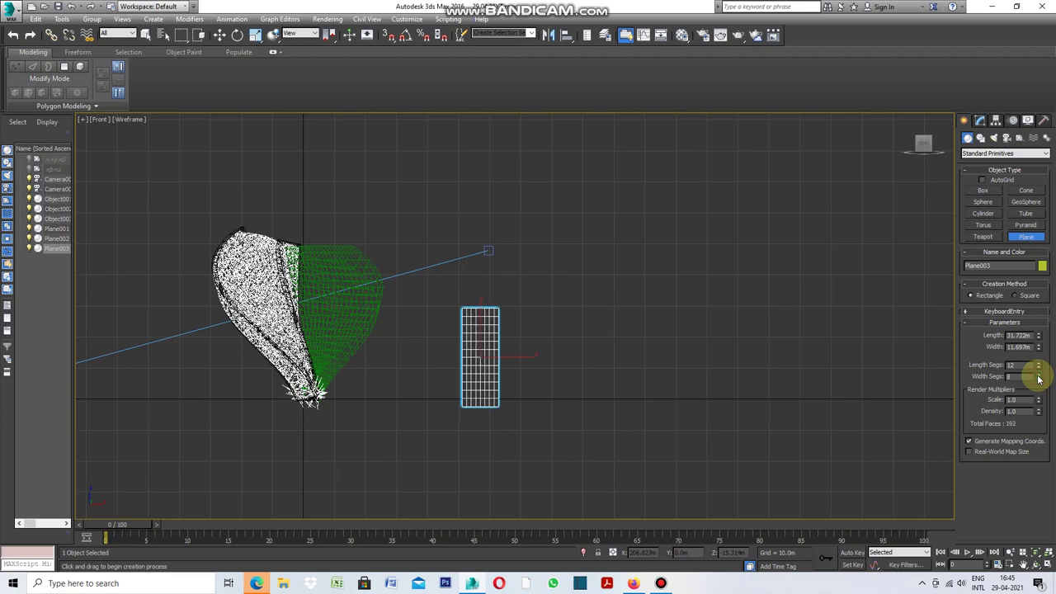
click(842, 418)
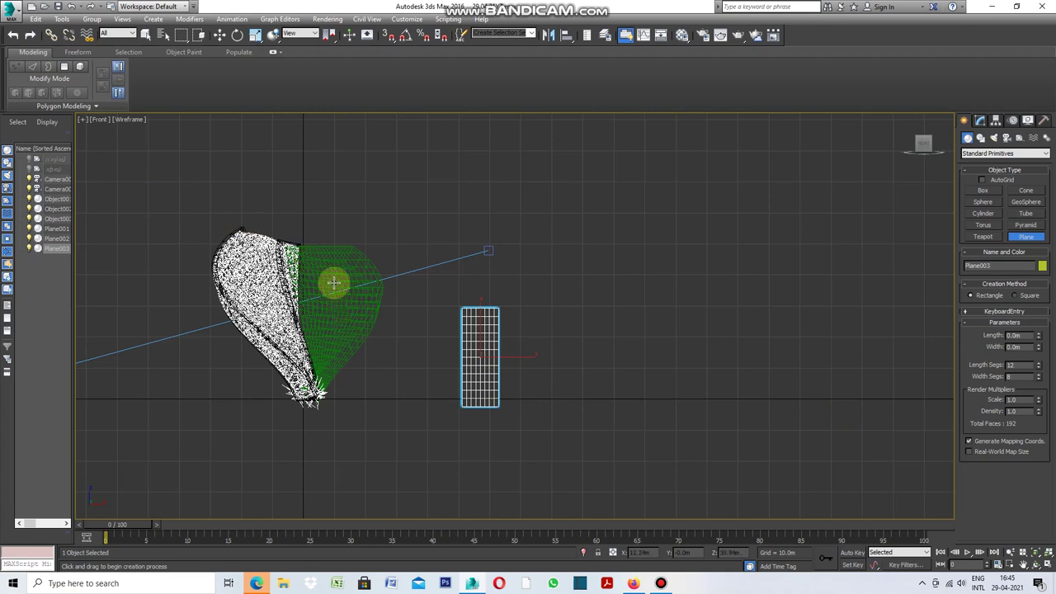
- Clone the plane into a matching copy beside it and select both planes
click(220, 35)
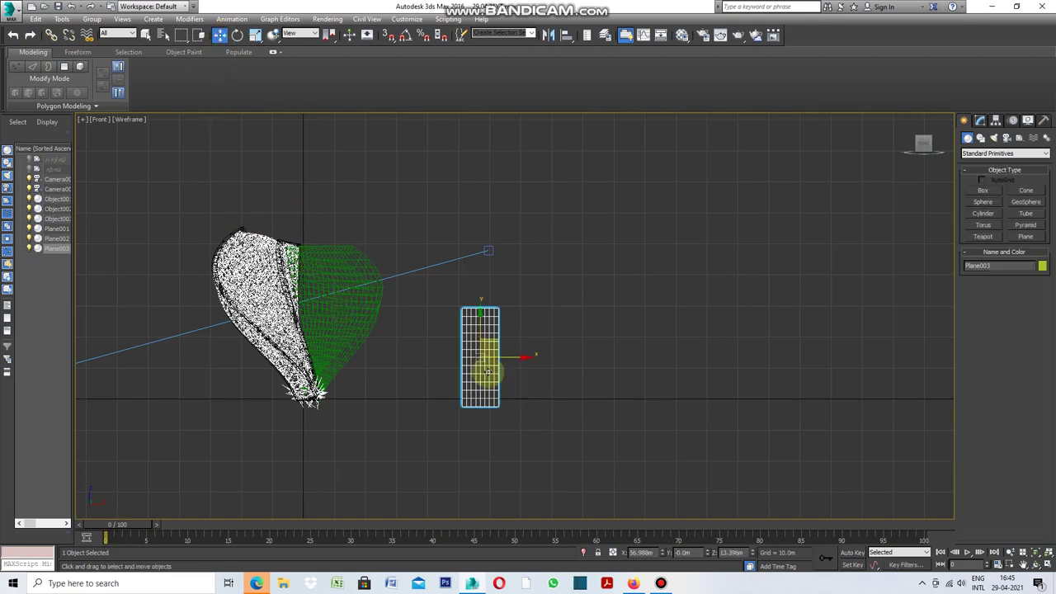
scroll(486, 374, up, 1)
scroll(486, 375, up, 3)
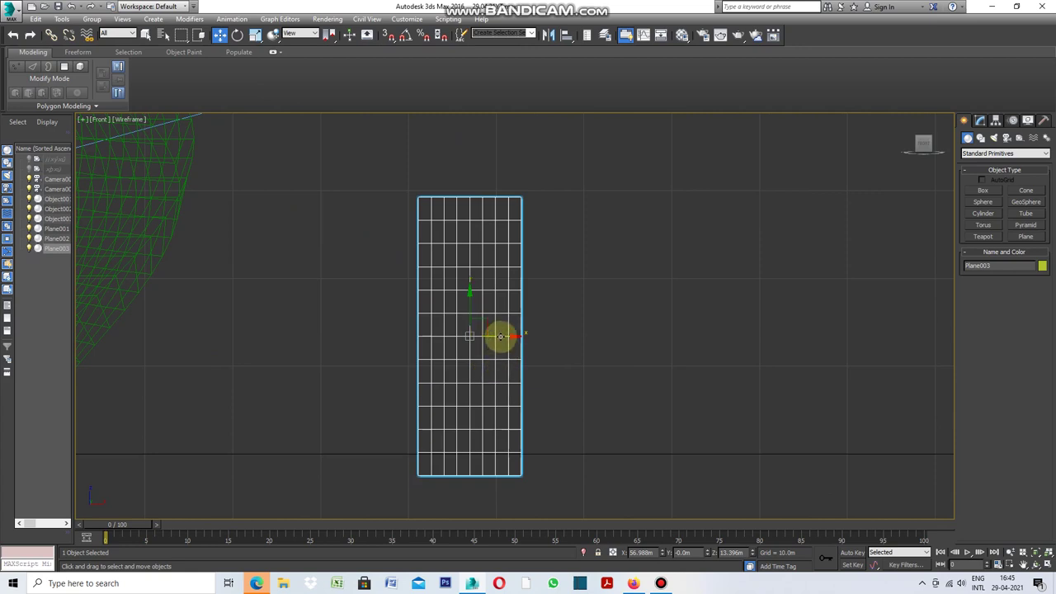
shift+drag(500, 335, 609, 356)
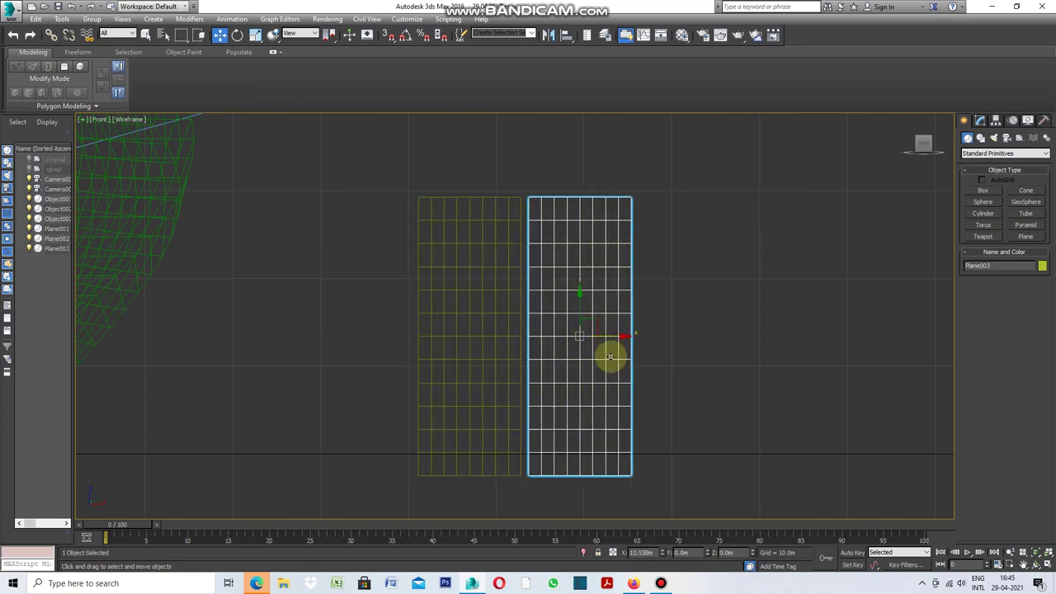
click(531, 338)
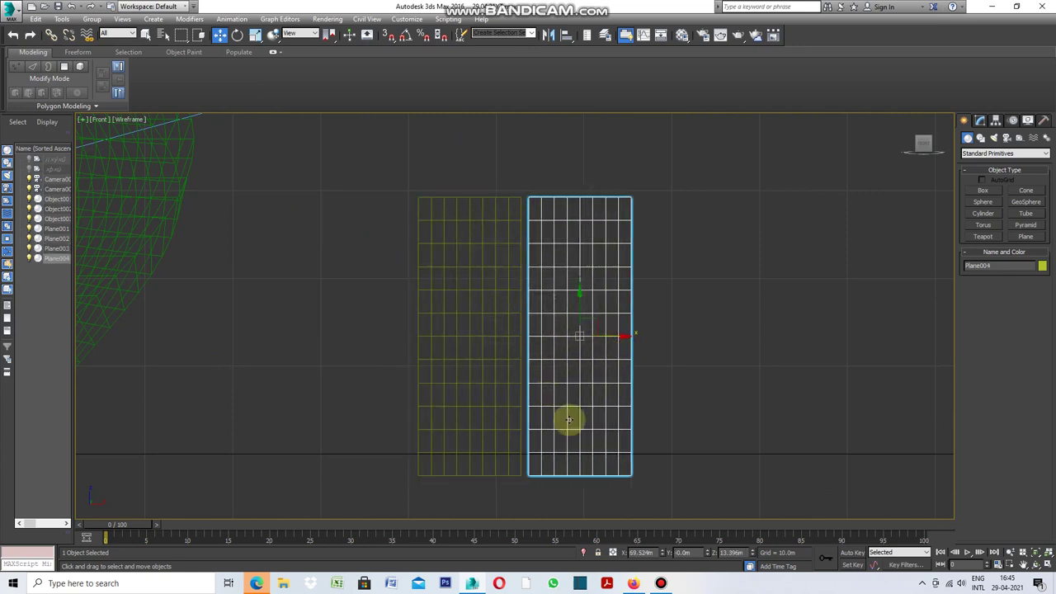
click(715, 359)
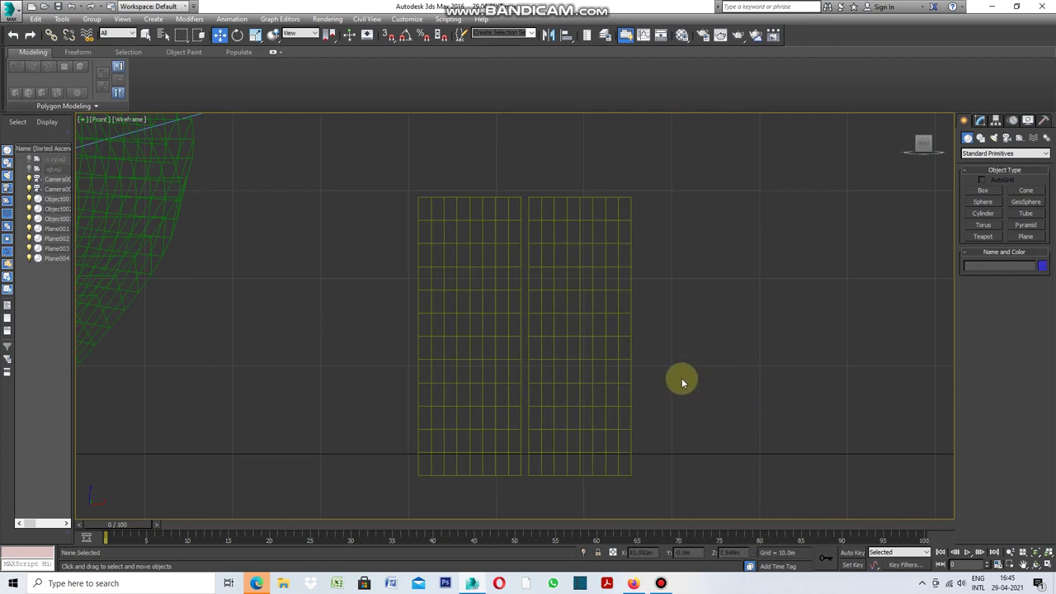
drag(655, 191, 381, 250)
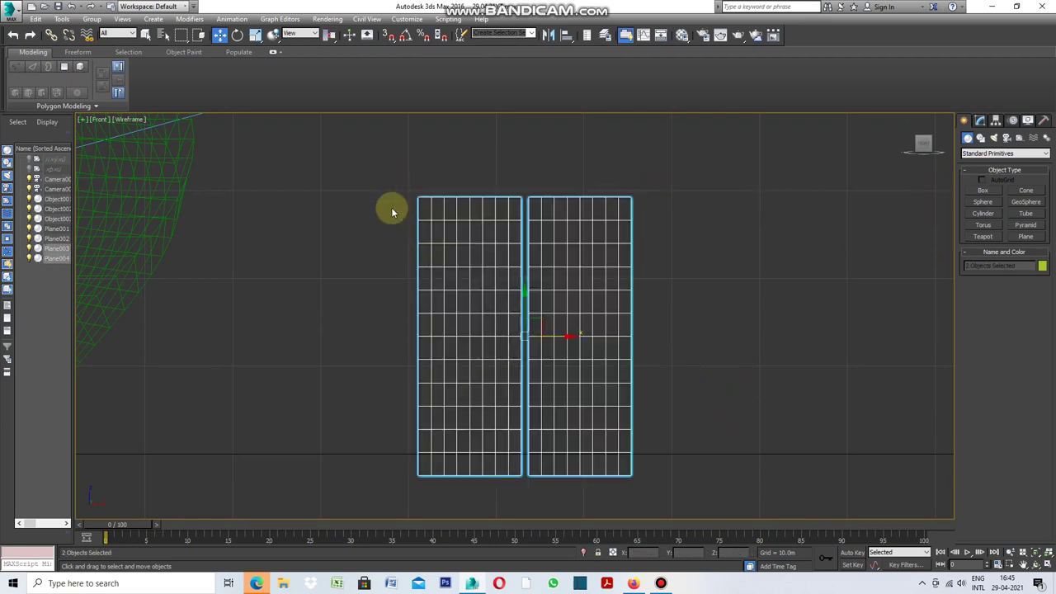
- Switch to the four-view layout, then maximize the Perspective viewport
scroll(389, 217, down, 2)
scroll(390, 218, down, 2)
scroll(390, 220, down, 2)
scroll(391, 223, down, 2)
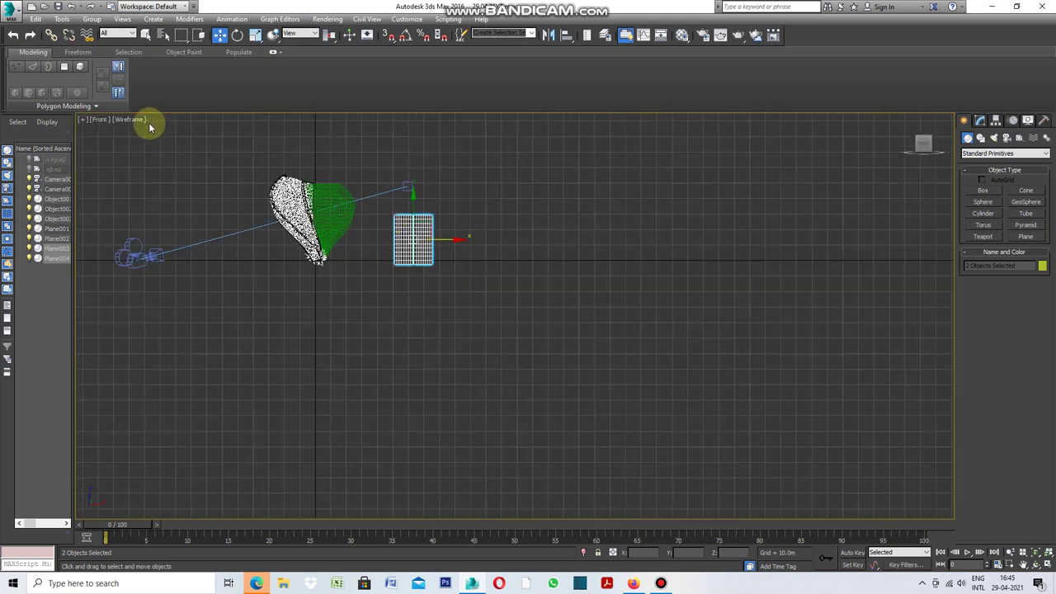
click(82, 120)
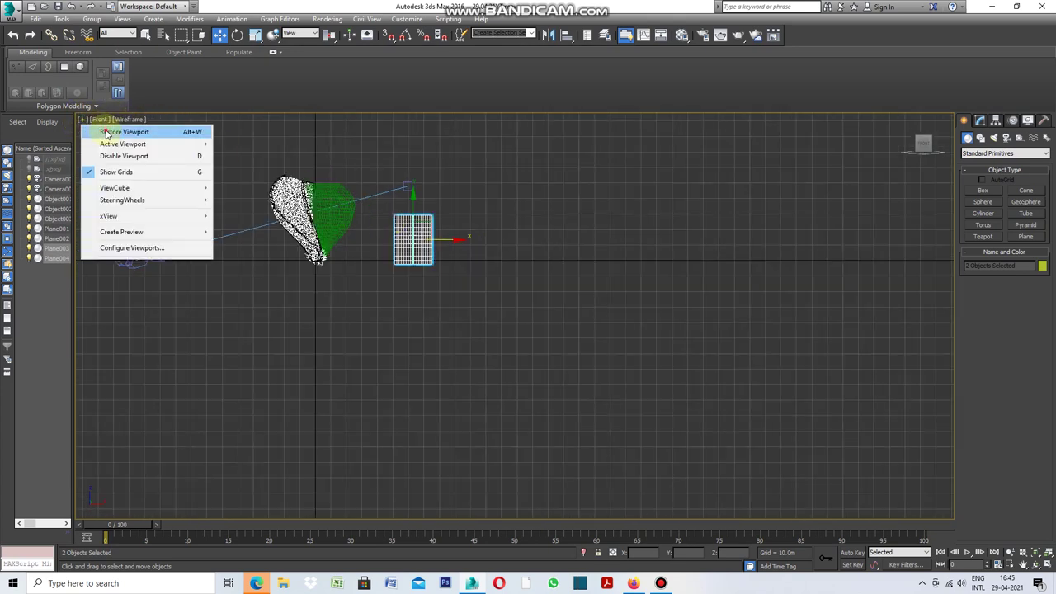
click(107, 129)
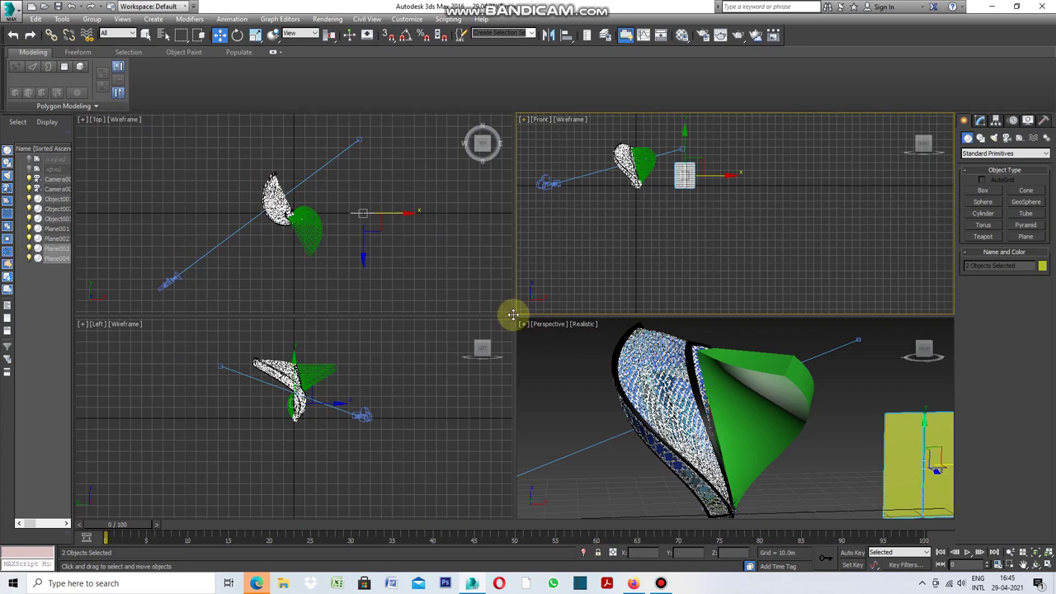
click(525, 328)
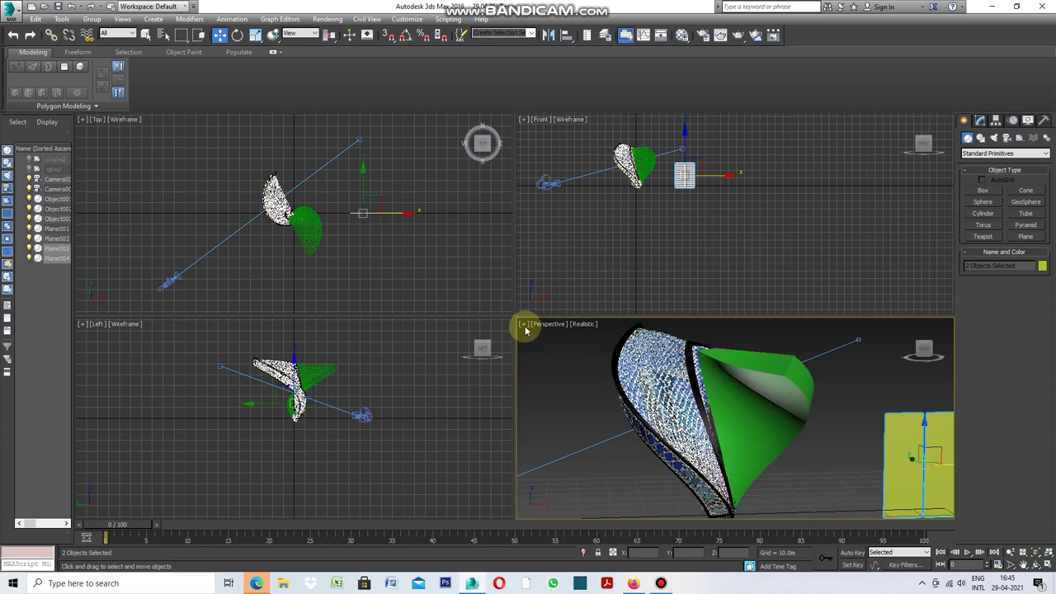
click(524, 325)
click(550, 336)
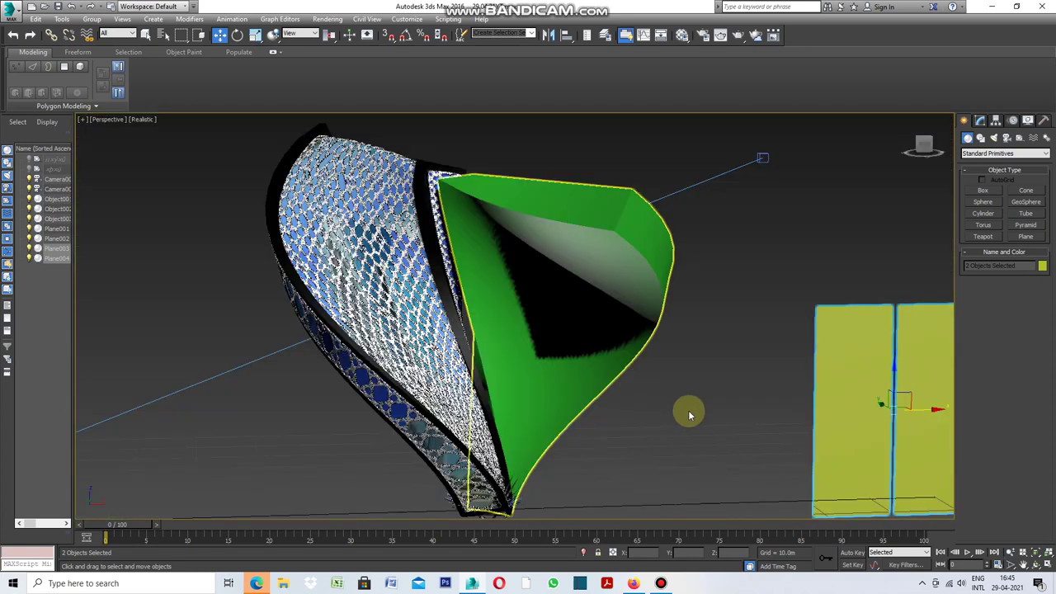
click(439, 338)
scroll(439, 338, down, 3)
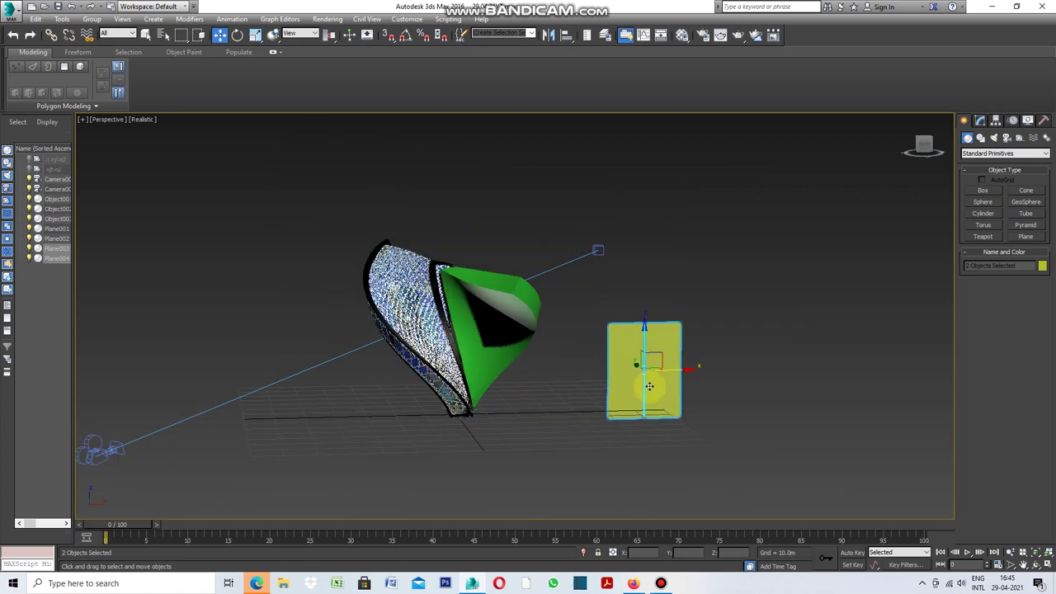
scroll(649, 386, up, 5)
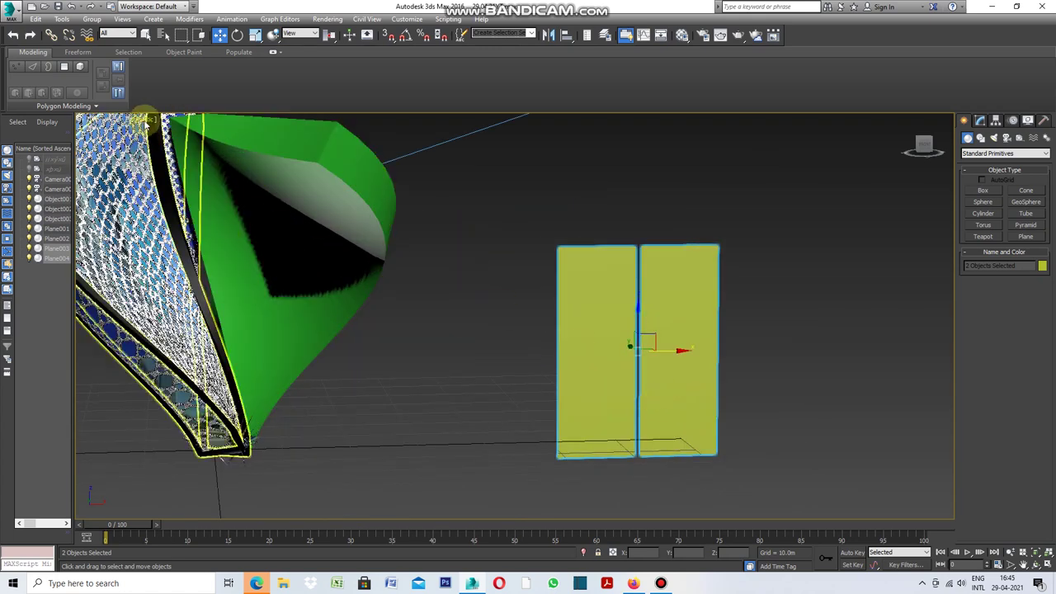
- Turn on Edged Faces shading in the Perspective view
click(145, 119)
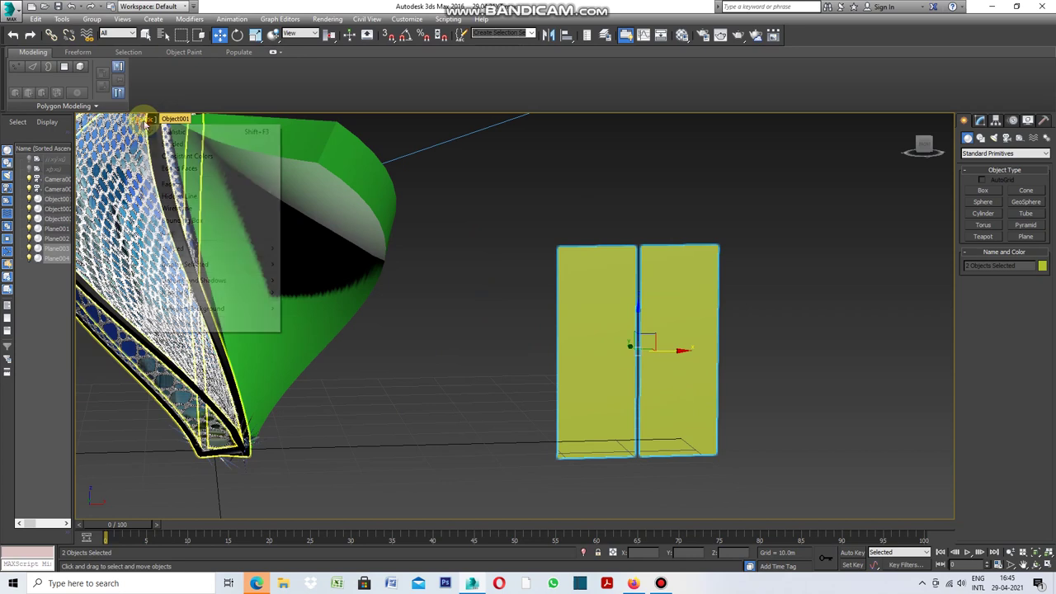
click(187, 170)
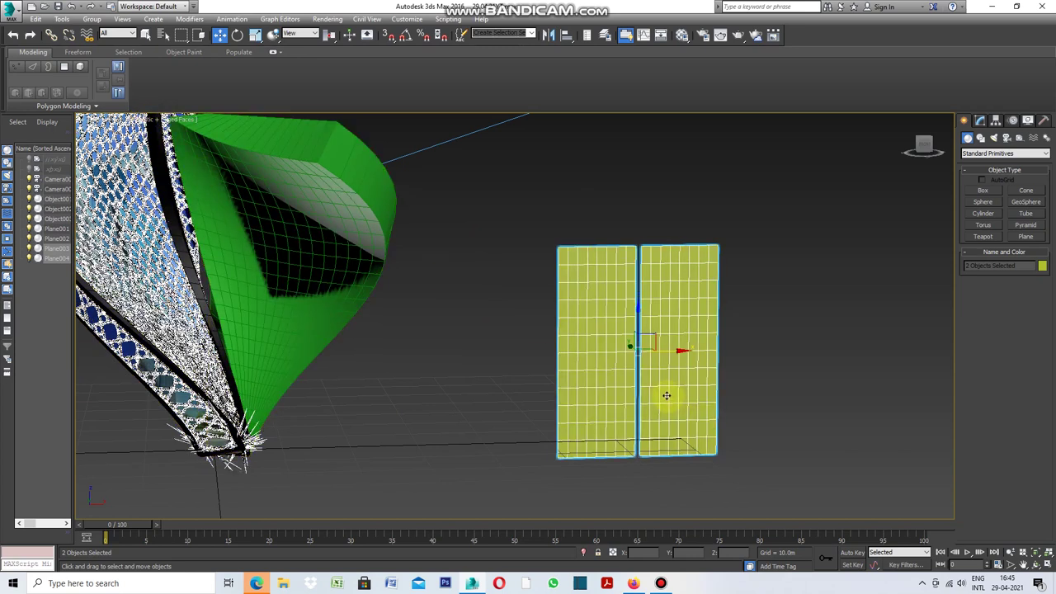
scroll(655, 384, up, 3)
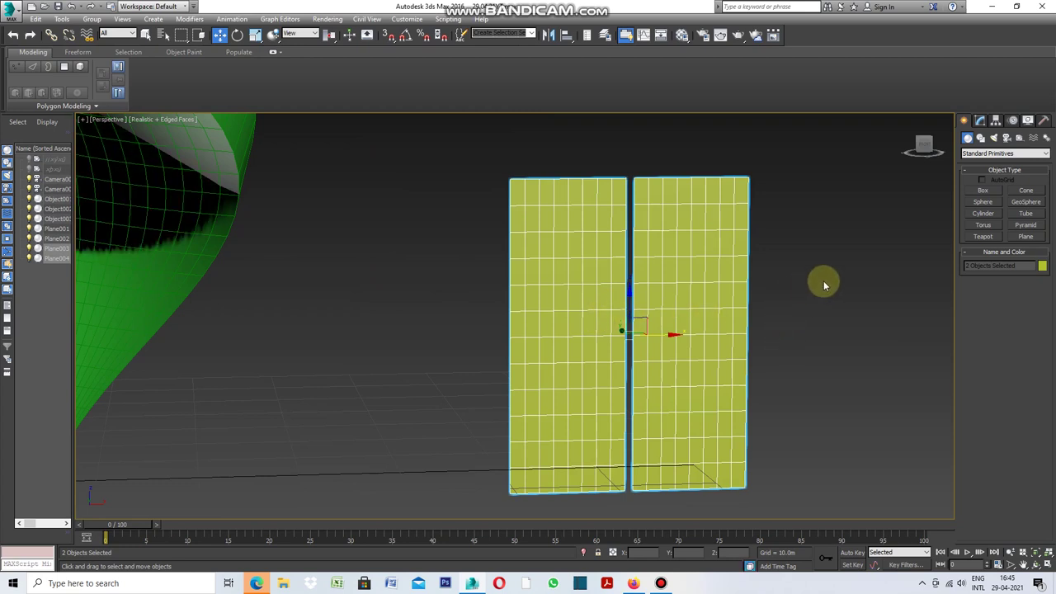
click(981, 121)
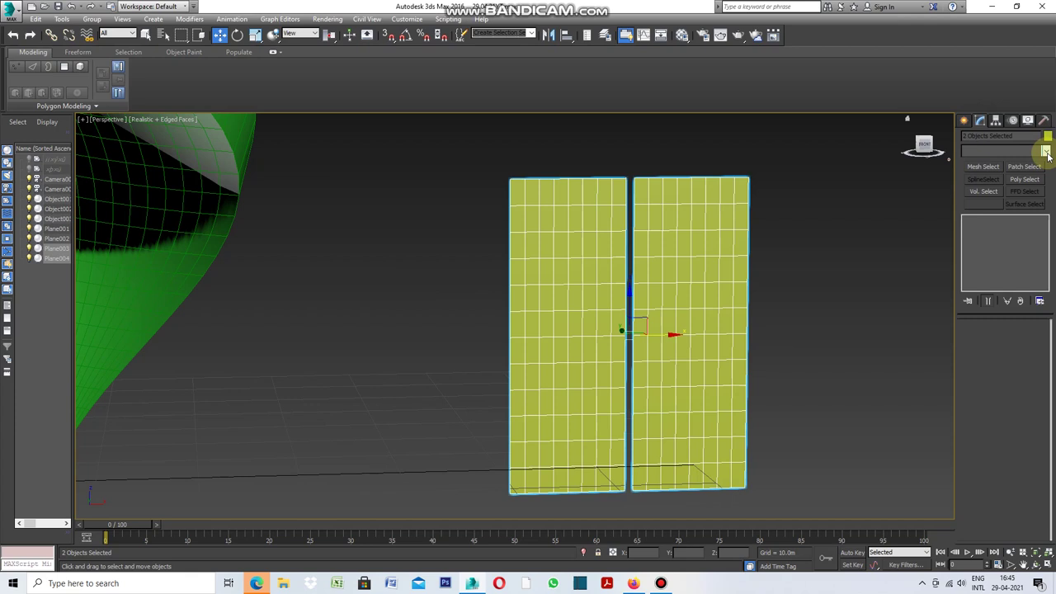
- Add a Twist modifier to both planes with a 175° angle, then deselect them
click(1046, 153)
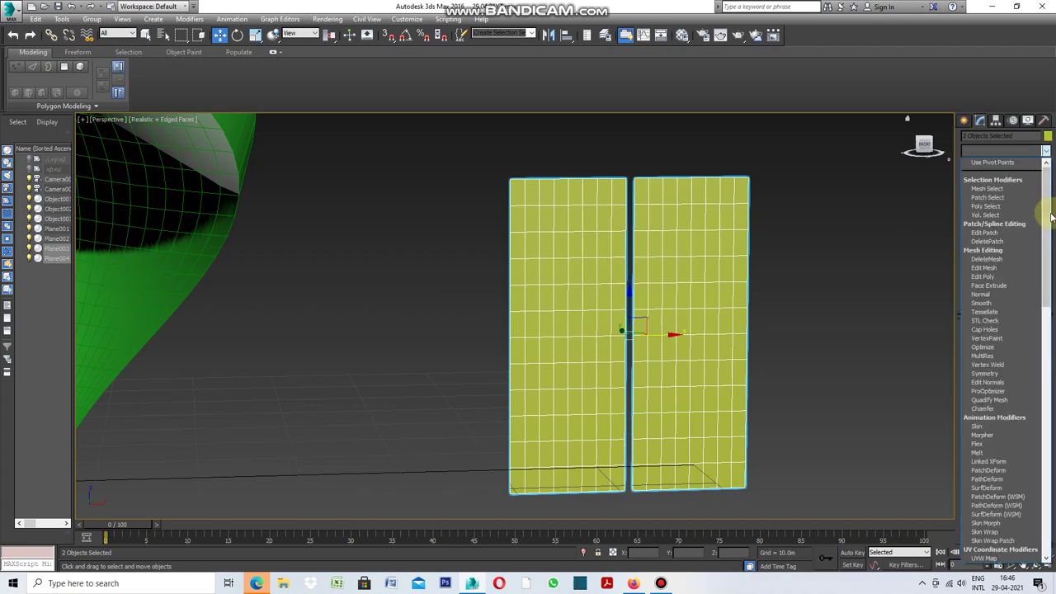
drag(1051, 216, 1052, 402)
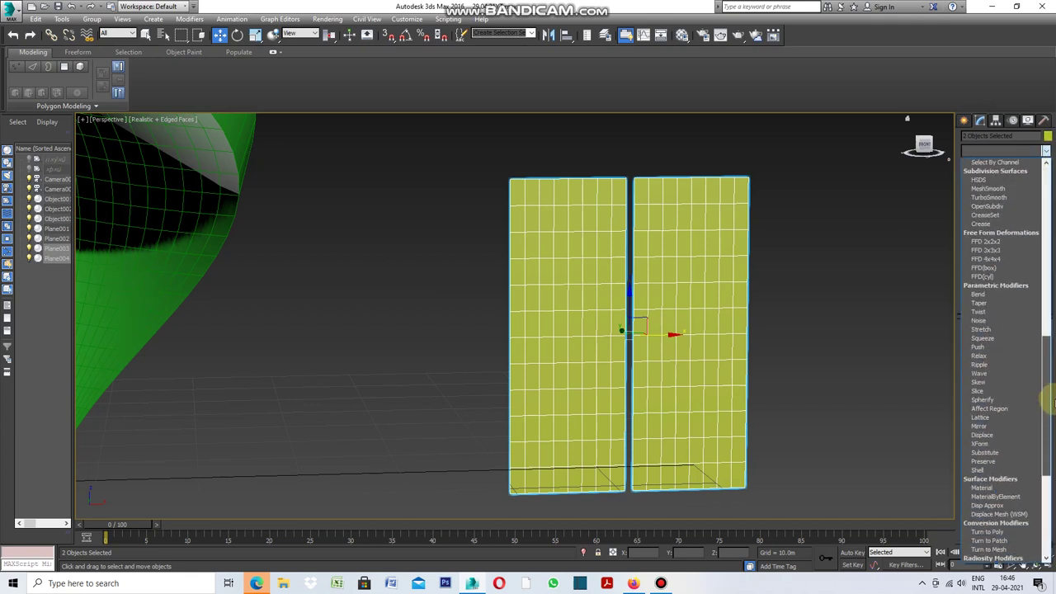
click(989, 315)
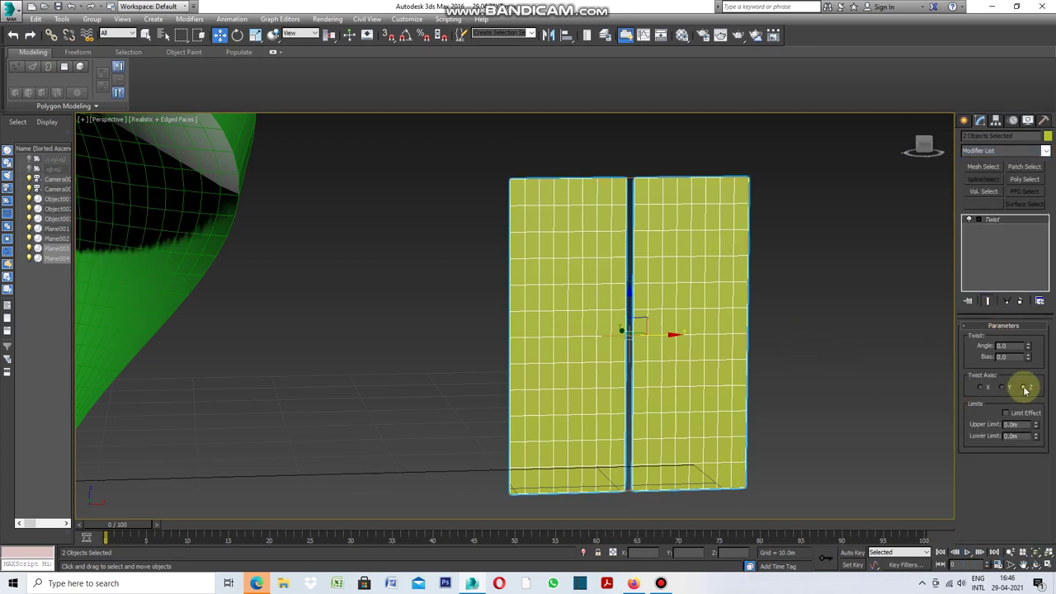
click(1030, 349)
drag(1030, 348, 979, 121)
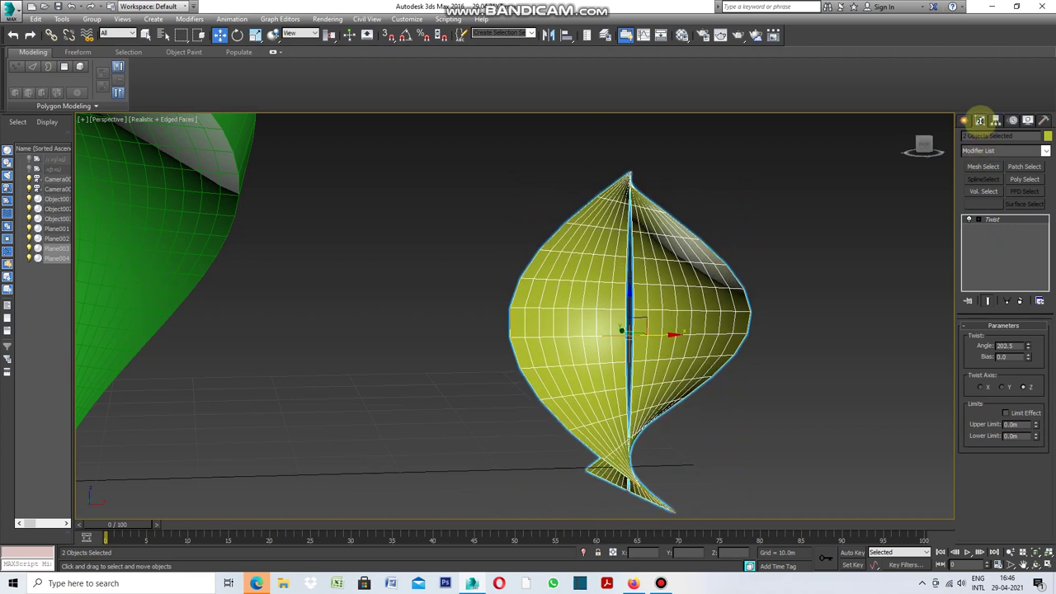
drag(979, 120, 978, 151)
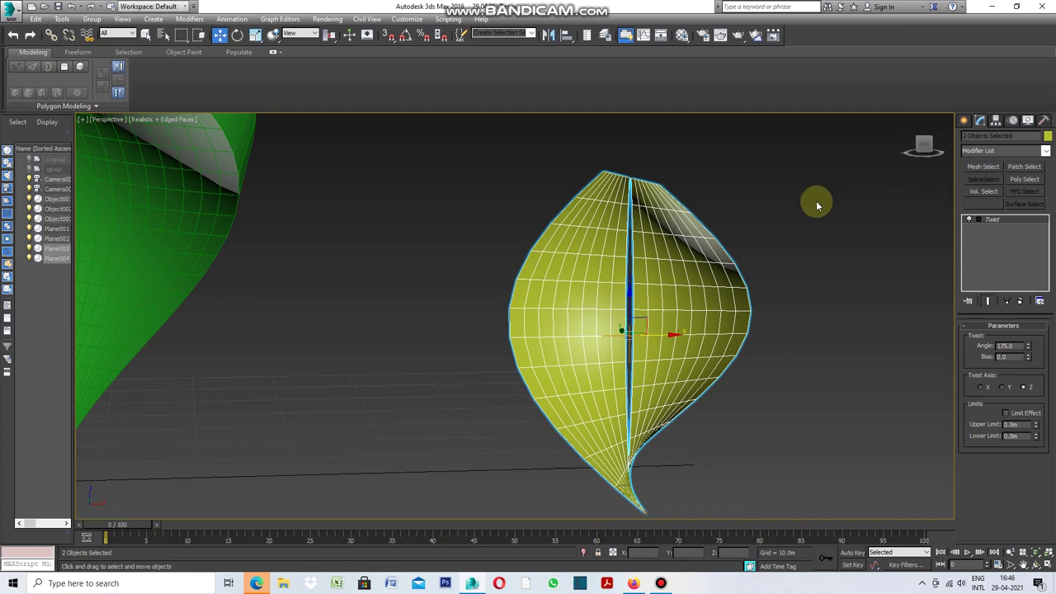
click(874, 400)
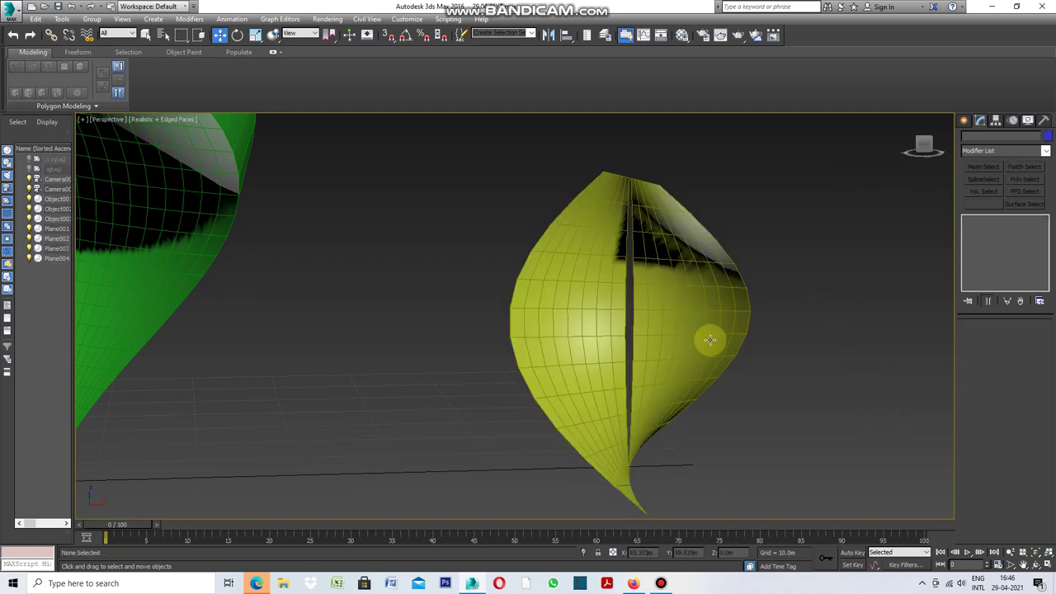
scroll(703, 343, down, 3)
scroll(704, 343, down, 2)
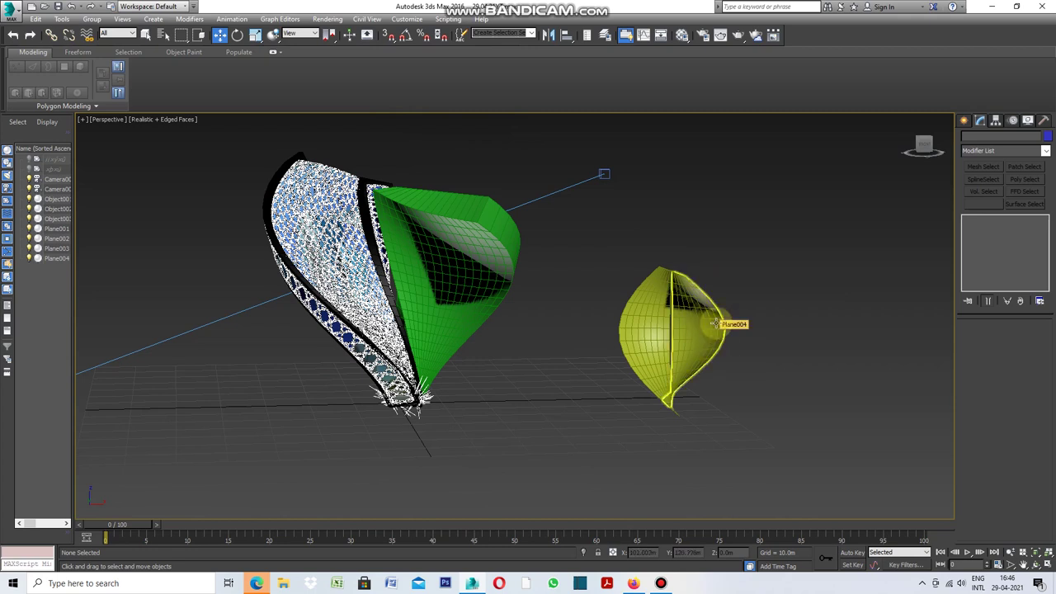
scroll(775, 299, up, 2)
- Add a Taper modifier to both twisted leaf planes
drag(775, 300, 592, 339)
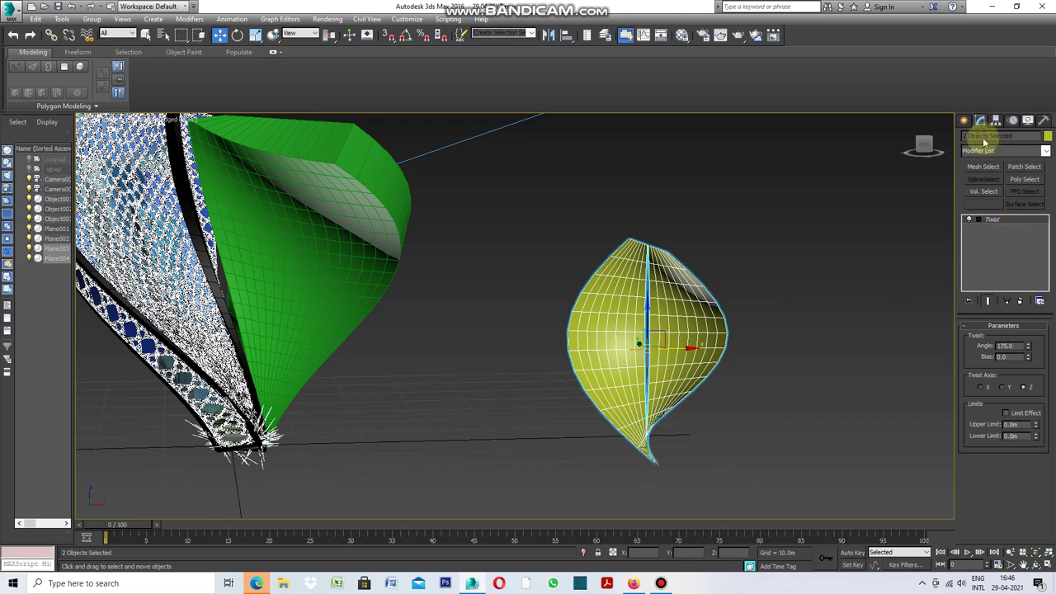
click(1045, 152)
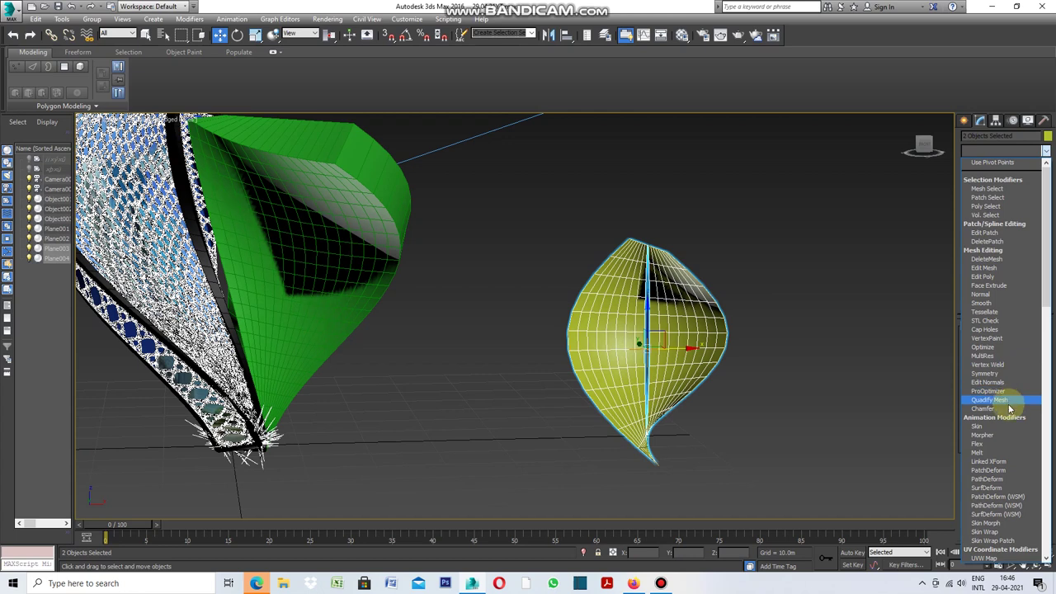
scroll(1009, 412, down, 3)
scroll(1010, 412, down, 3)
scroll(1009, 412, down, 4)
scroll(1007, 410, down, 3)
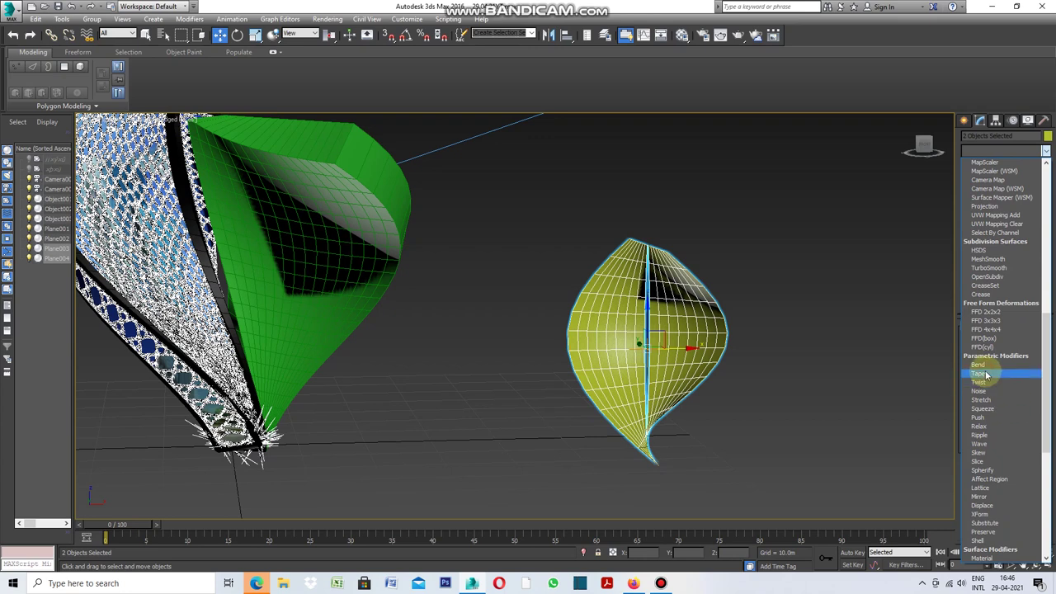
click(985, 374)
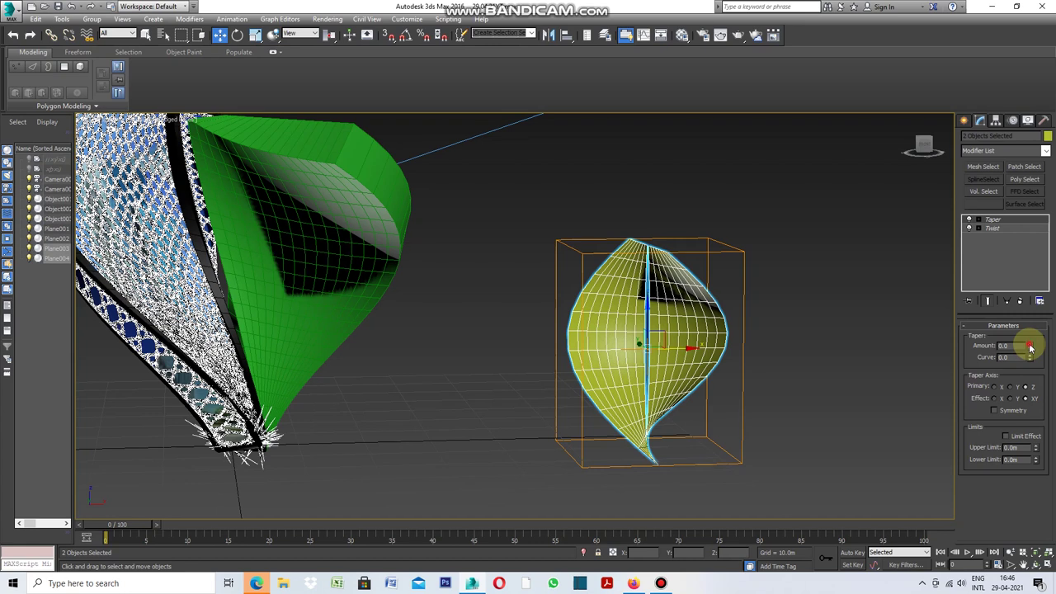
- Set the taper amount to 1.09 with its effect limited to X, then deselect
drag(1029, 347, 983, 213)
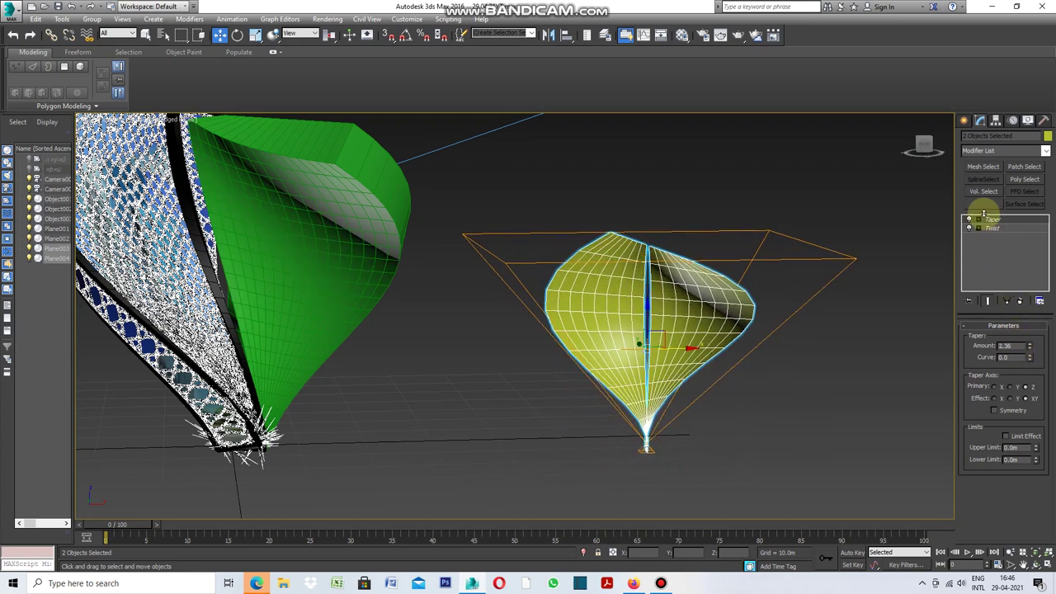
drag(983, 213, 988, 274)
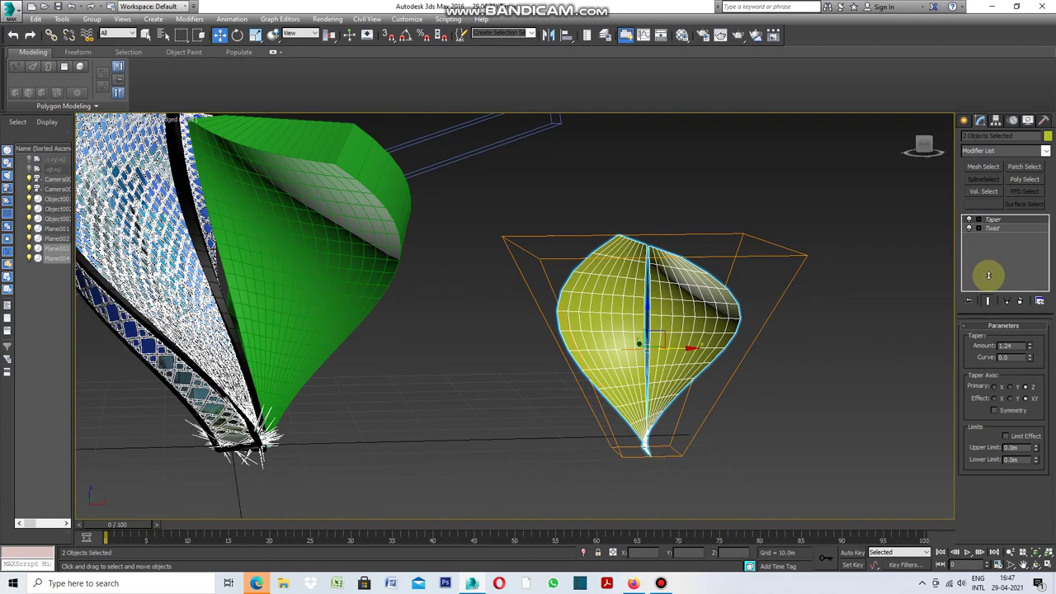
drag(988, 283, 988, 284)
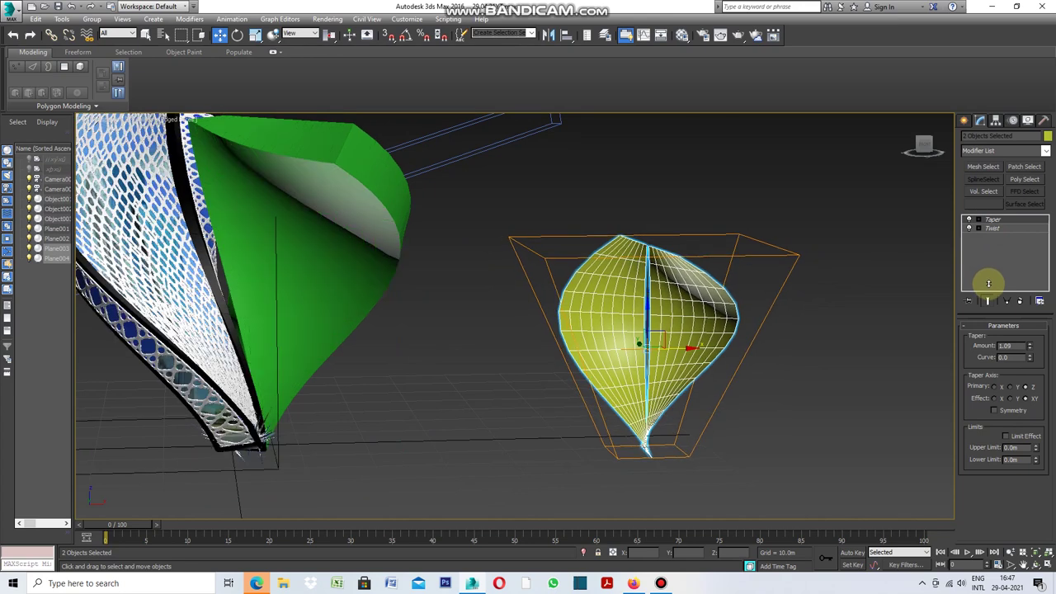
click(1010, 400)
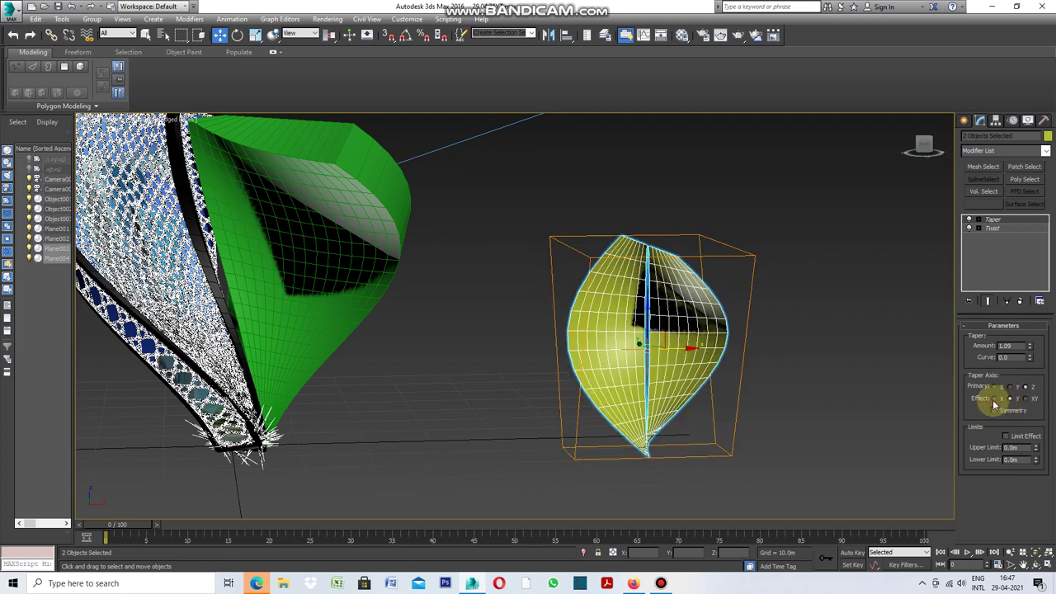
click(994, 400)
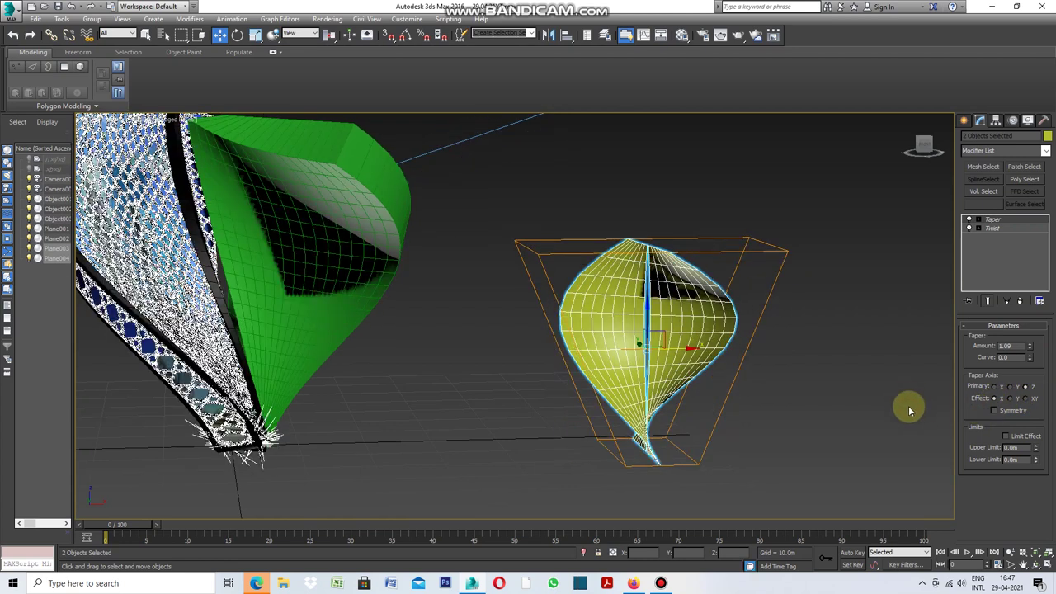
click(907, 404)
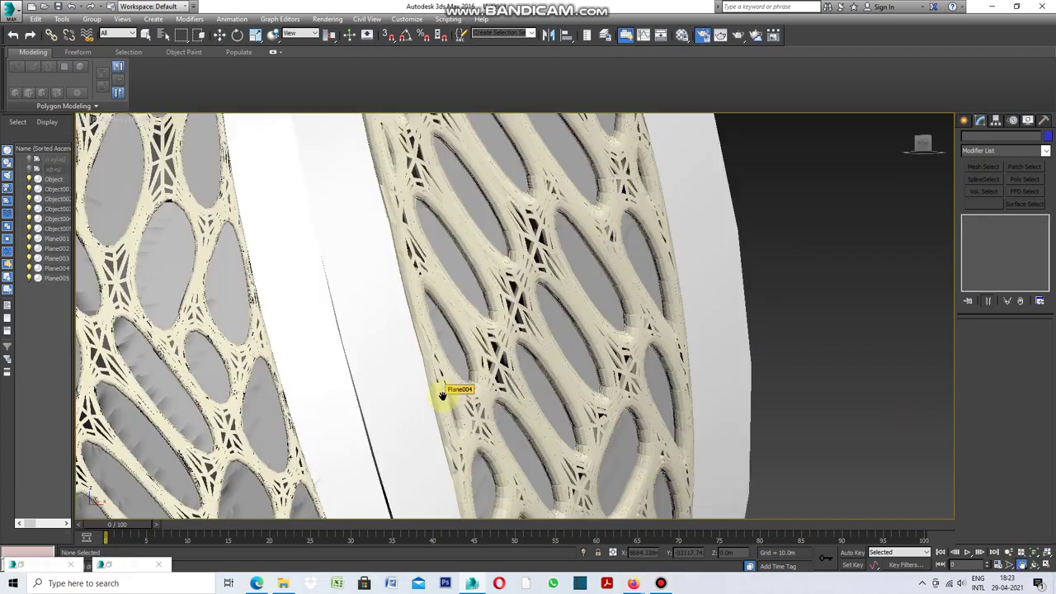
mouse_move(428, 403)
middle_down()
mouse_move(391, 405)
mouse_move(410, 398)
middle_up()
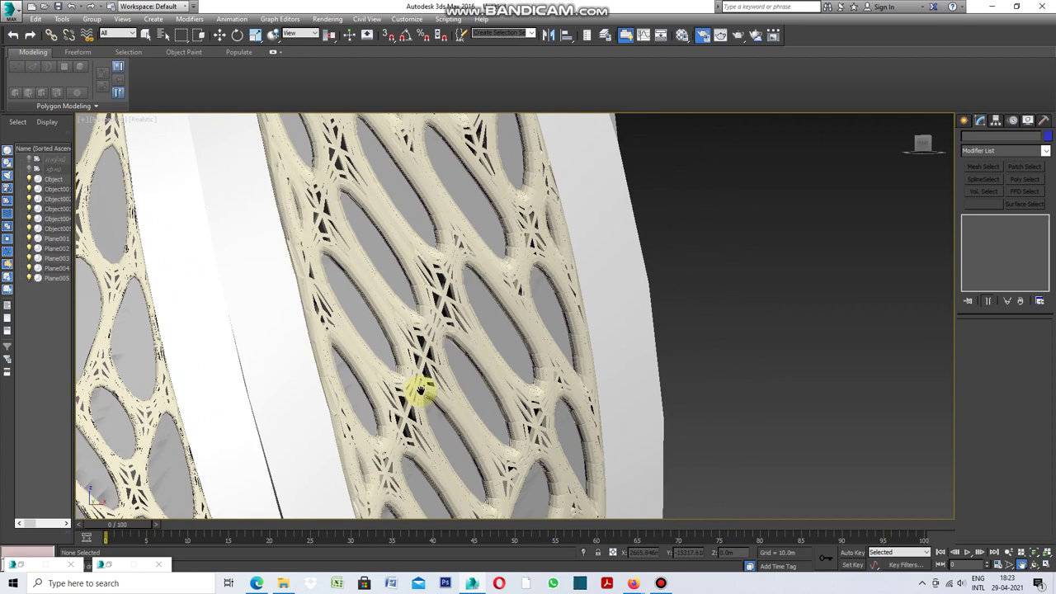
scroll(420, 389, up, 5)
mouse_move(453, 351)
middle_down()
mouse_move(443, 420)
mouse_move(448, 377)
mouse_move(460, 442)
middle_up()
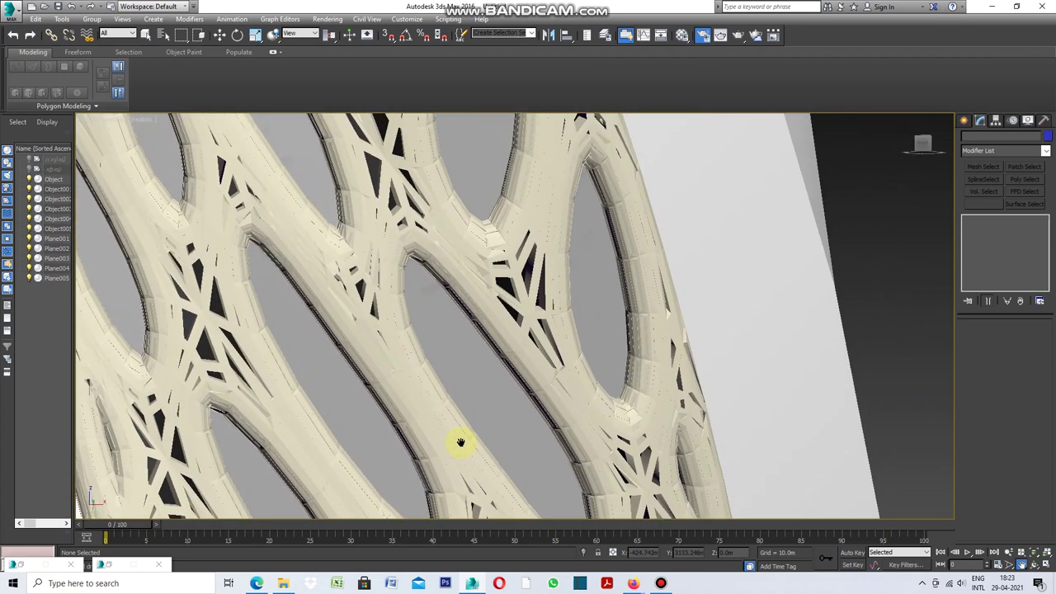
middle_drag(464, 294, 518, 433)
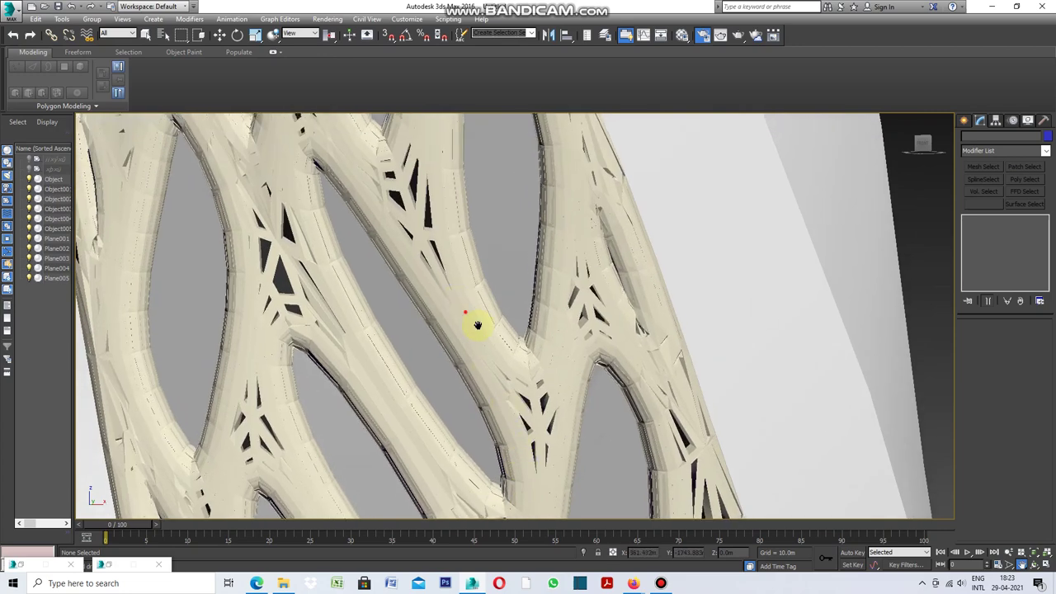
middle_drag(477, 325, 542, 448)
mouse_move(508, 292)
middle_down()
mouse_move(516, 400)
mouse_move(479, 325)
mouse_move(502, 407)
middle_up()
middle_drag(471, 262, 500, 385)
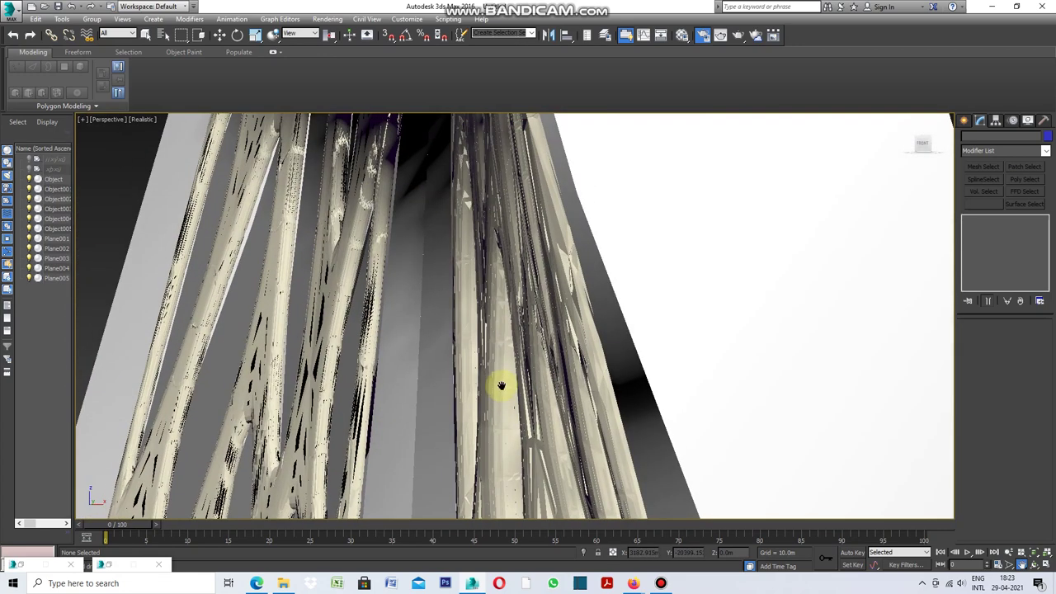
scroll(501, 376, down, 5)
scroll(499, 365, down, 3)
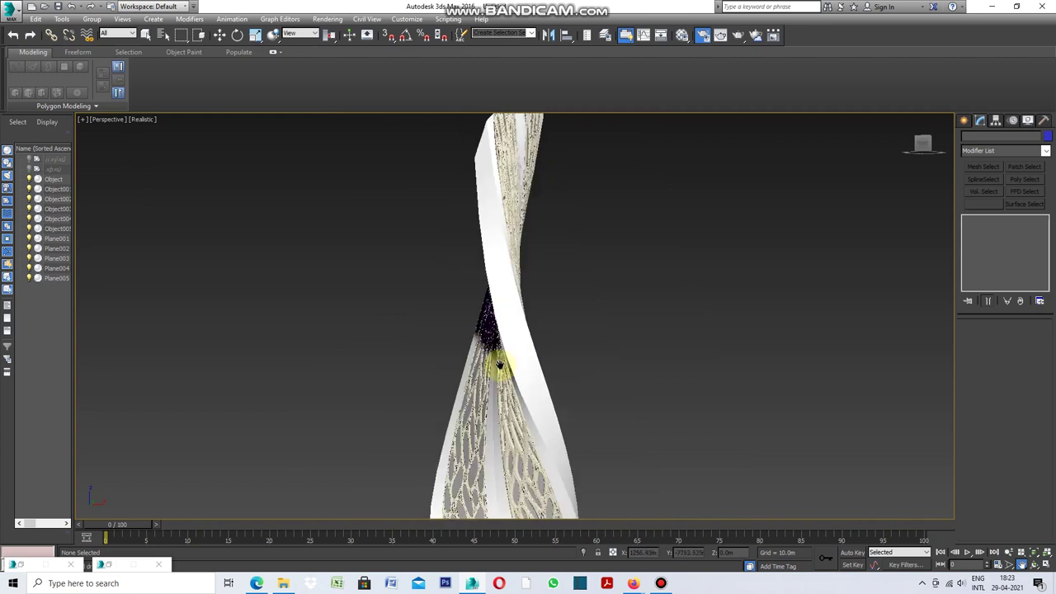
scroll(507, 359, down, 4)
click(1037, 566)
drag(656, 328, 589, 325)
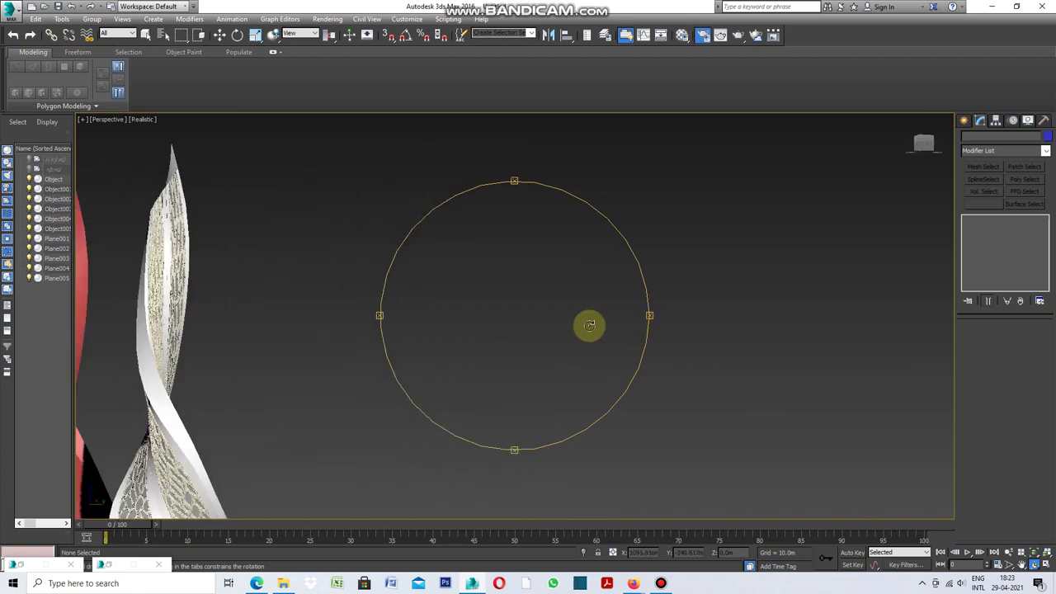
drag(558, 353, 557, 353)
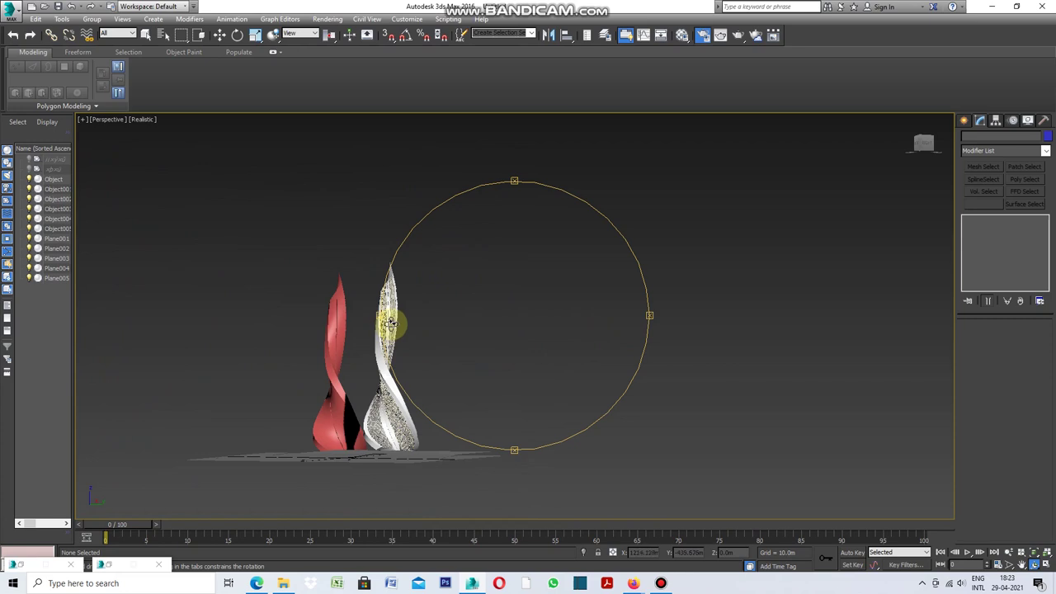
drag(378, 313, 378, 314)
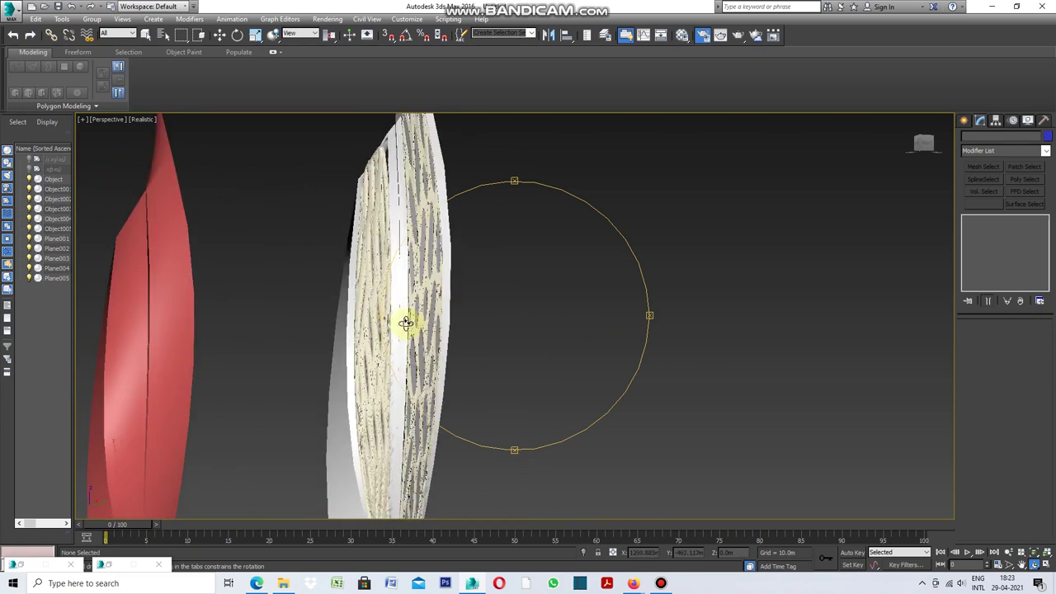
scroll(412, 325, up, 3)
scroll(420, 329, up, 2)
scroll(425, 330, up, 2)
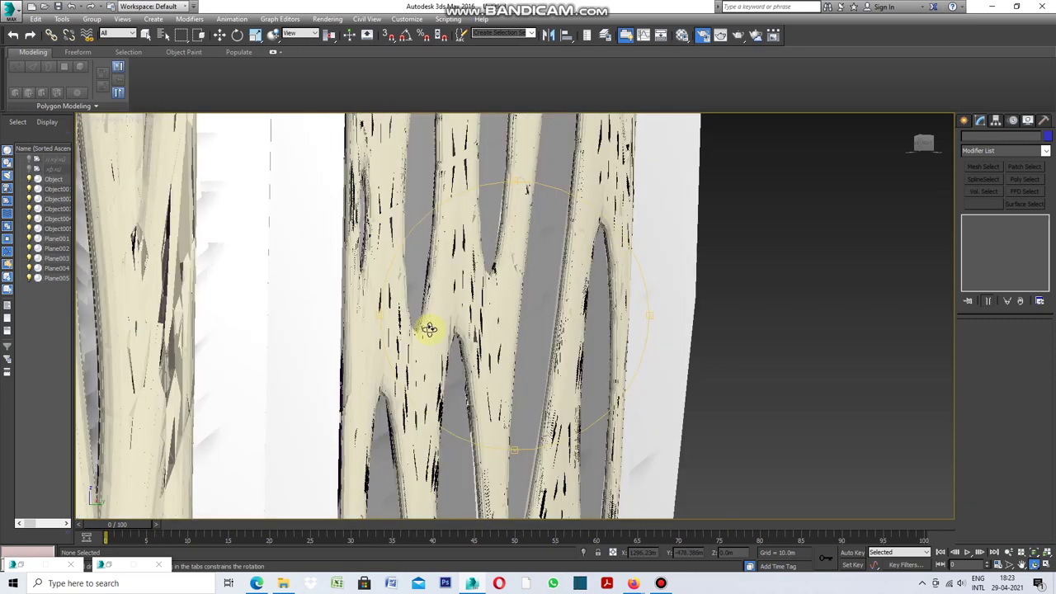
scroll(429, 330, up, 2)
scroll(429, 330, down, 2)
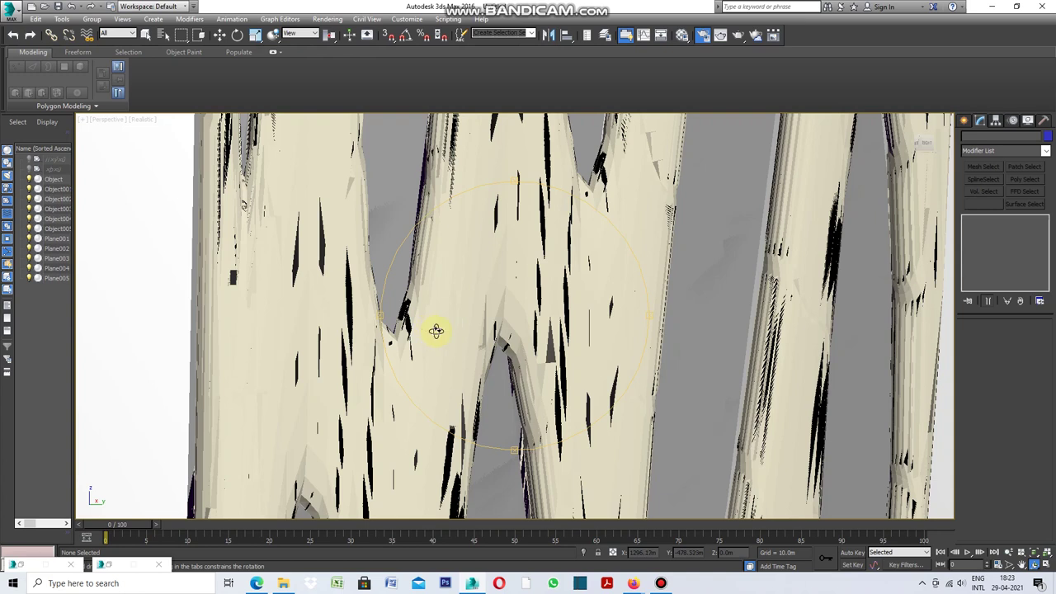
drag(648, 313, 559, 315)
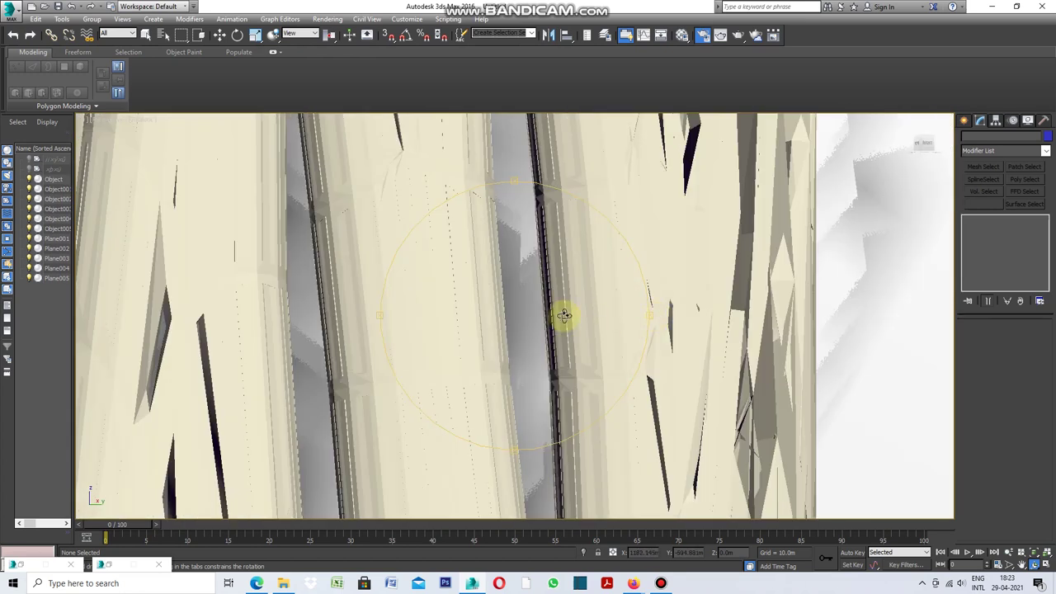
scroll(559, 314, down, 5)
scroll(557, 307, down, 3)
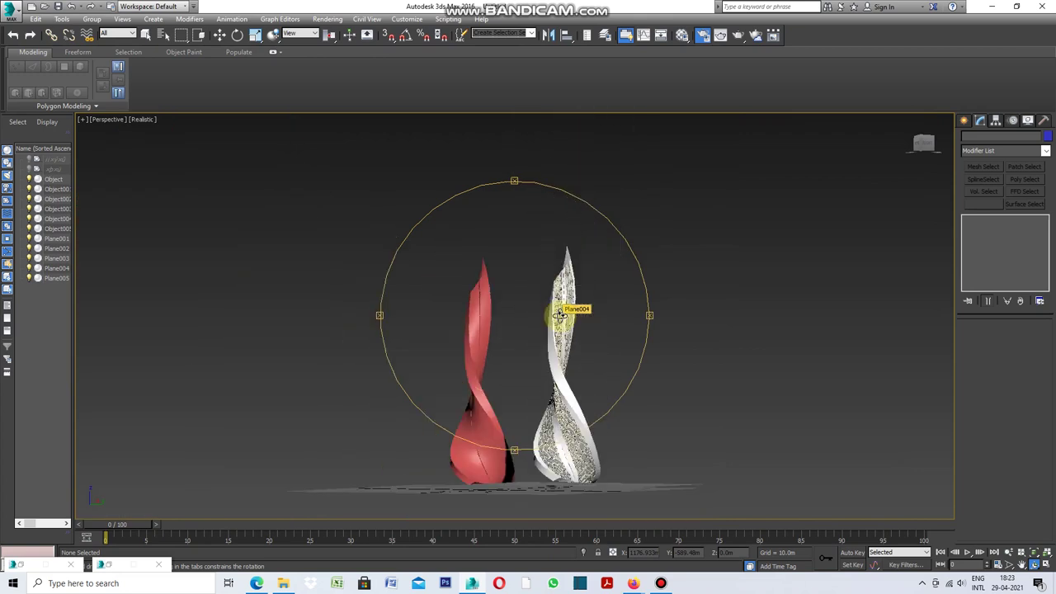
- Zoom around the towers, then exit Orbit mode back to selection
scroll(575, 455, up, 5)
scroll(575, 455, down, 1)
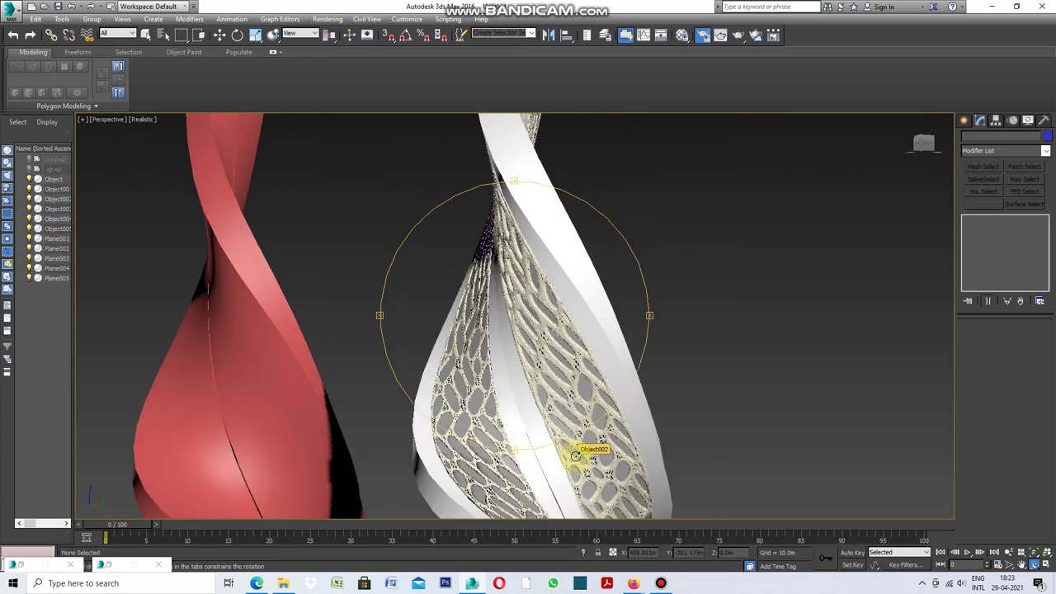
scroll(574, 455, up, 3)
scroll(580, 450, up, 3)
scroll(581, 442, down, 2)
scroll(588, 412, up, 2)
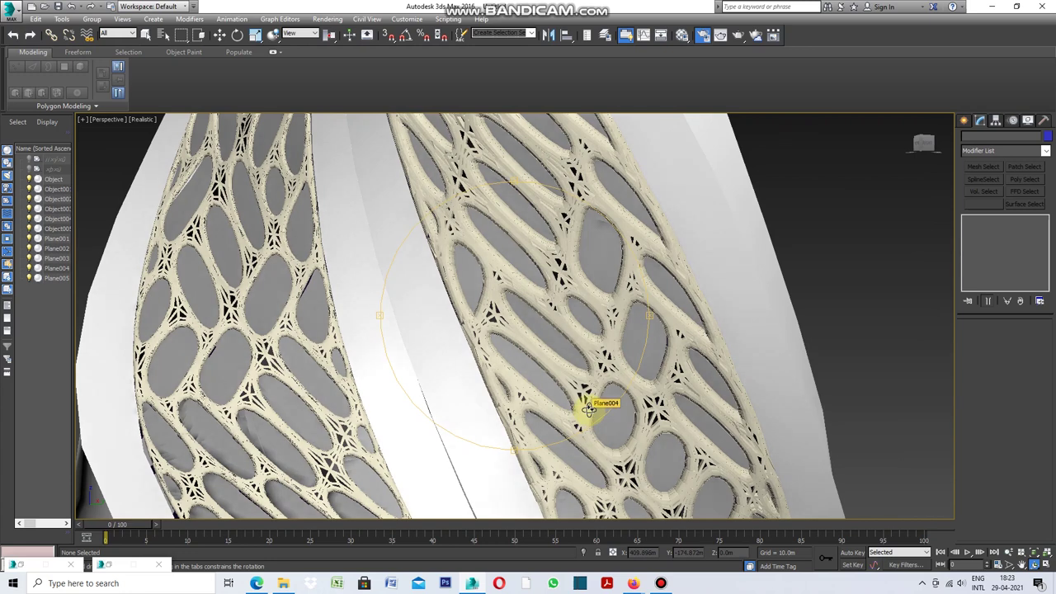
scroll(588, 409, up, 3)
scroll(588, 409, down, 5)
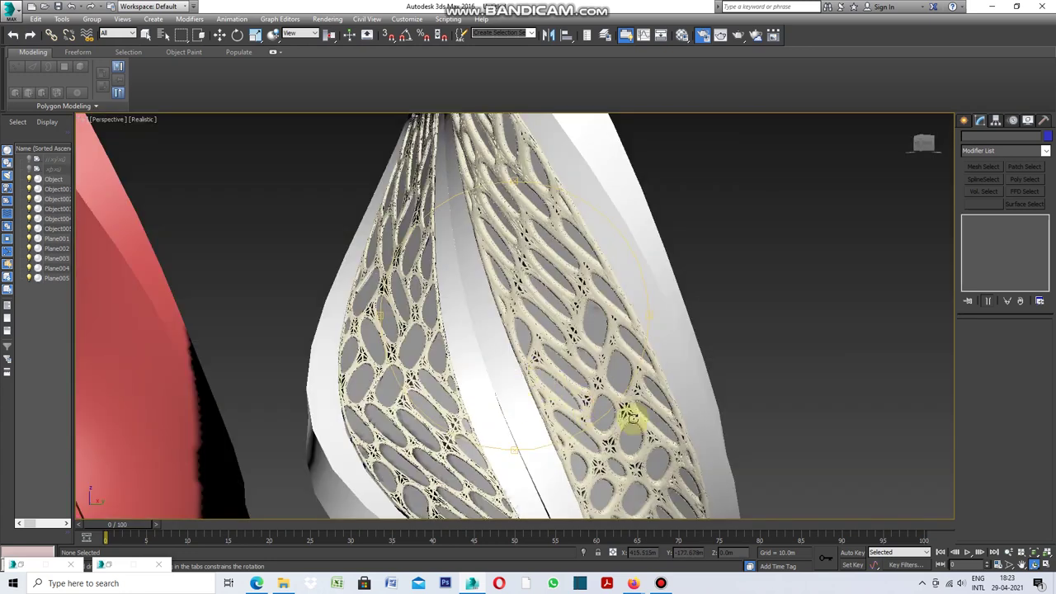
right_click(783, 377)
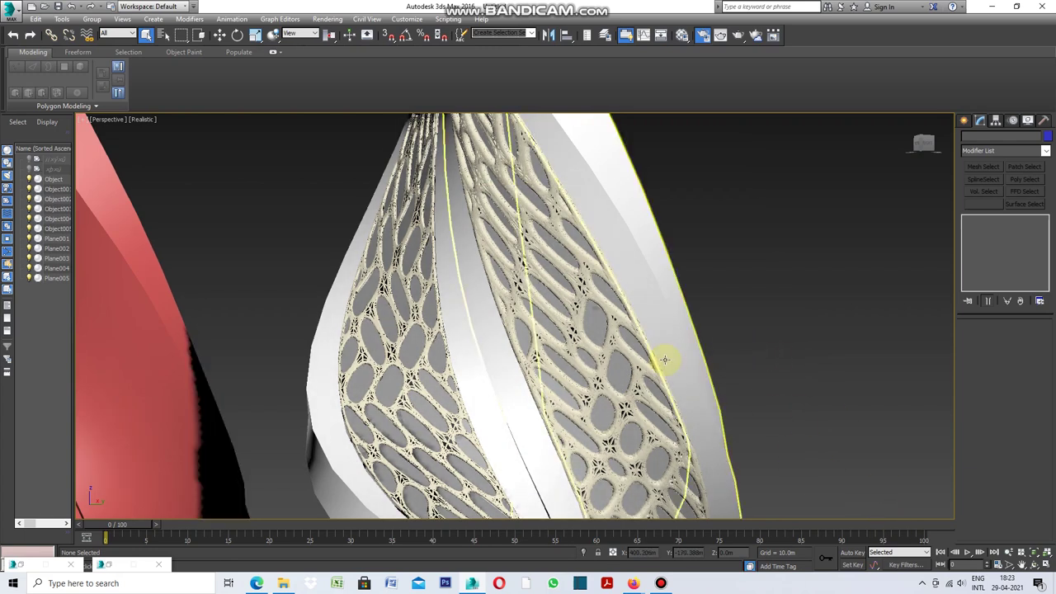
- Zoom out and pan so both towers and the ground plane are centred in view
scroll(668, 357, down, 2)
scroll(676, 354, down, 2)
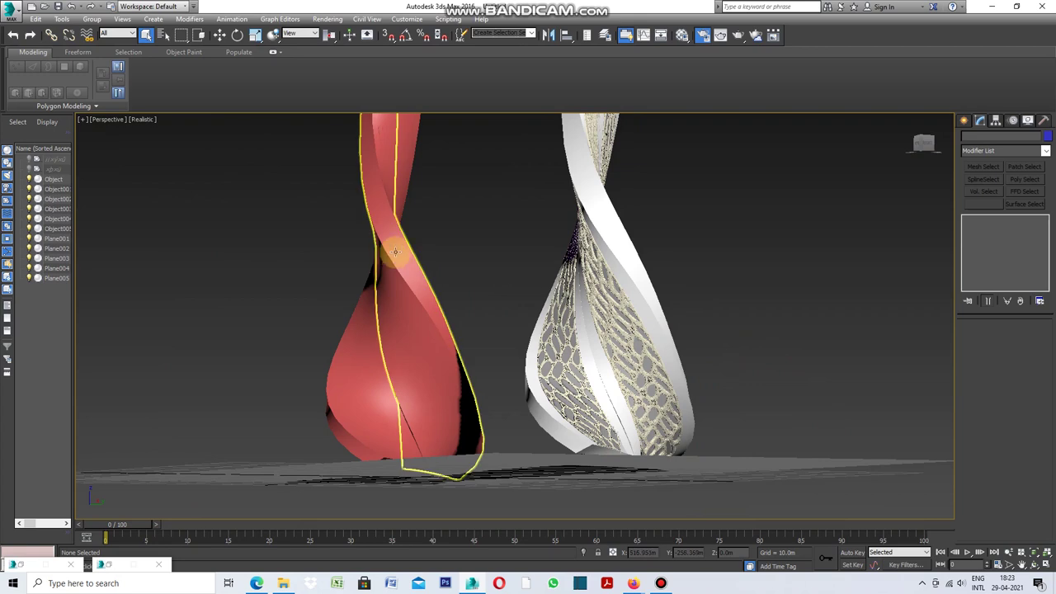
scroll(496, 390, down, 2)
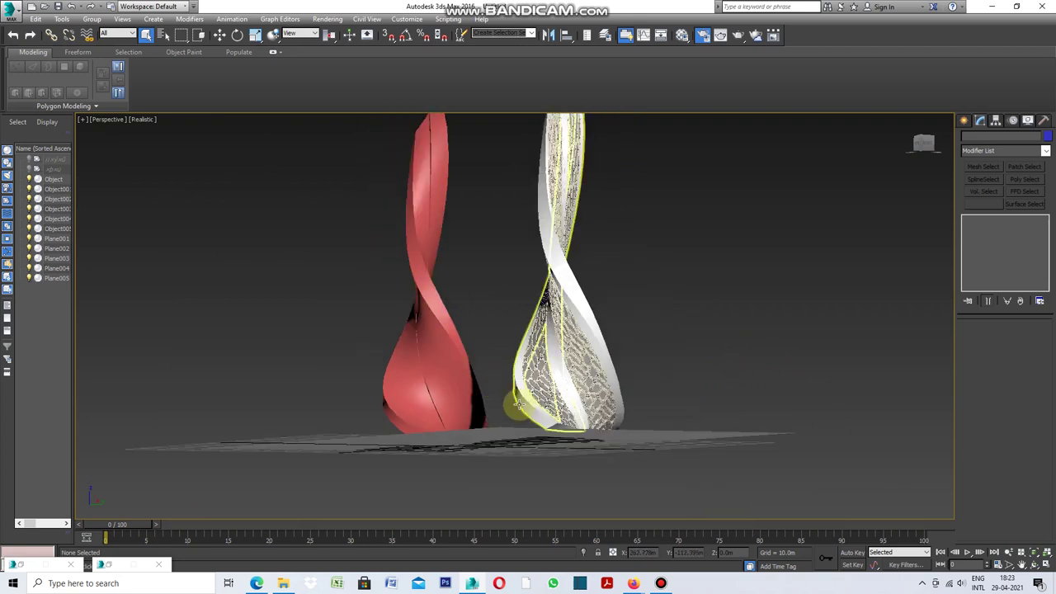
scroll(497, 387, down, 2)
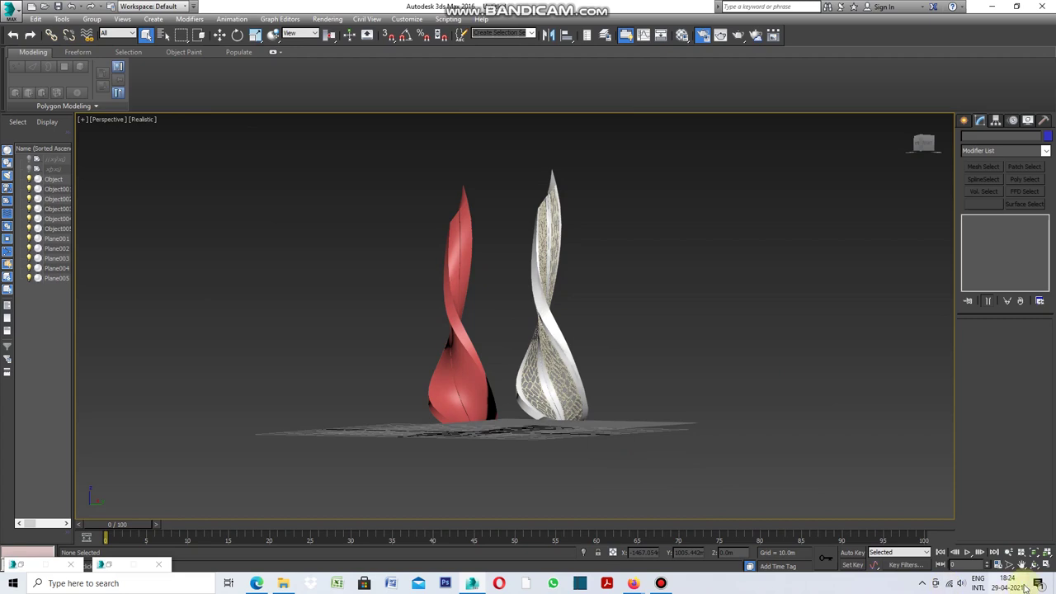
click(967, 550)
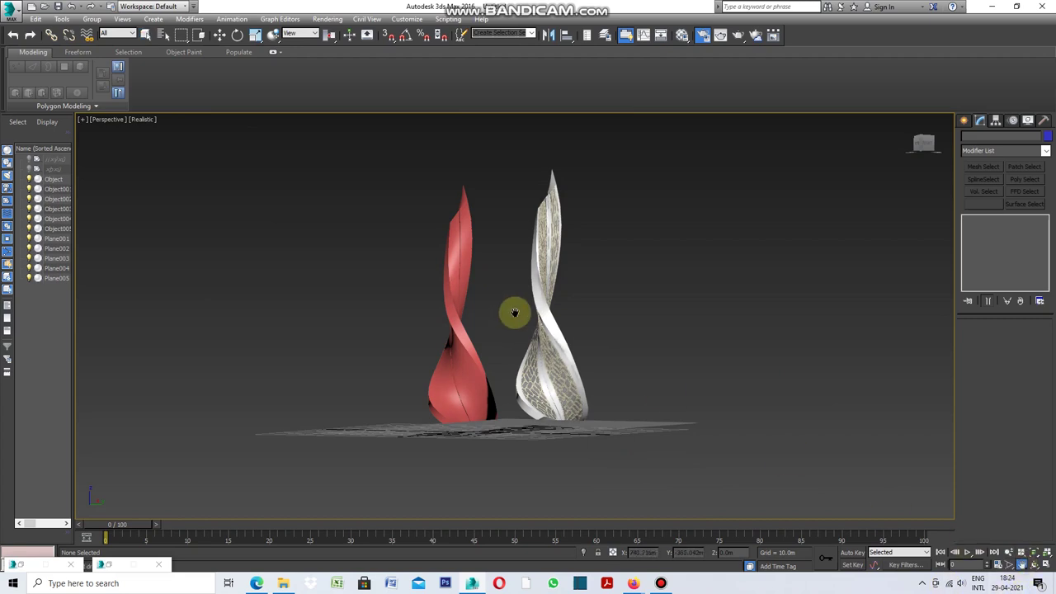
middle_drag(506, 302, 485, 331)
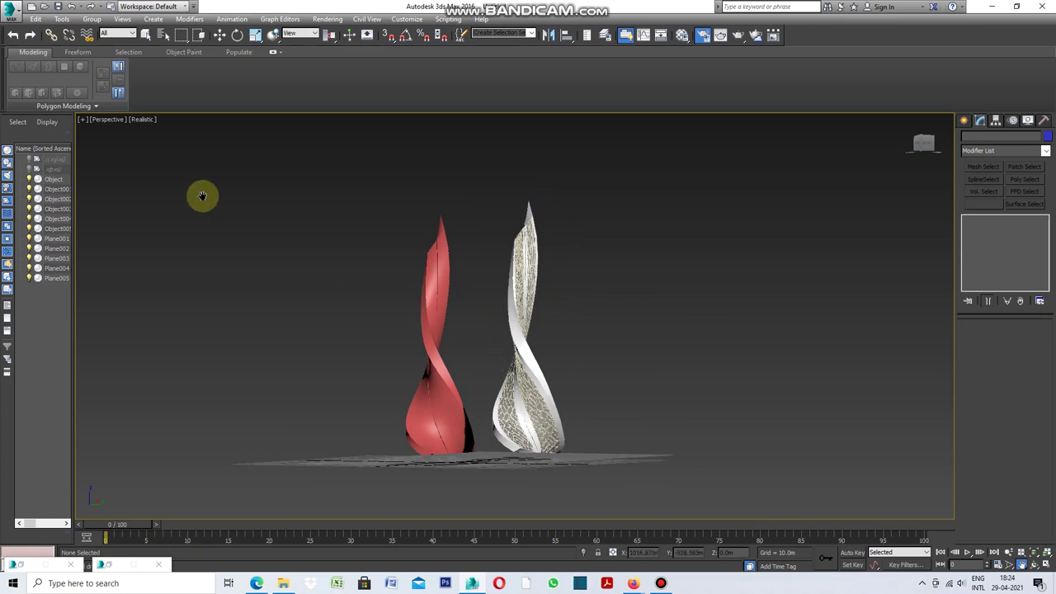
click(82, 120)
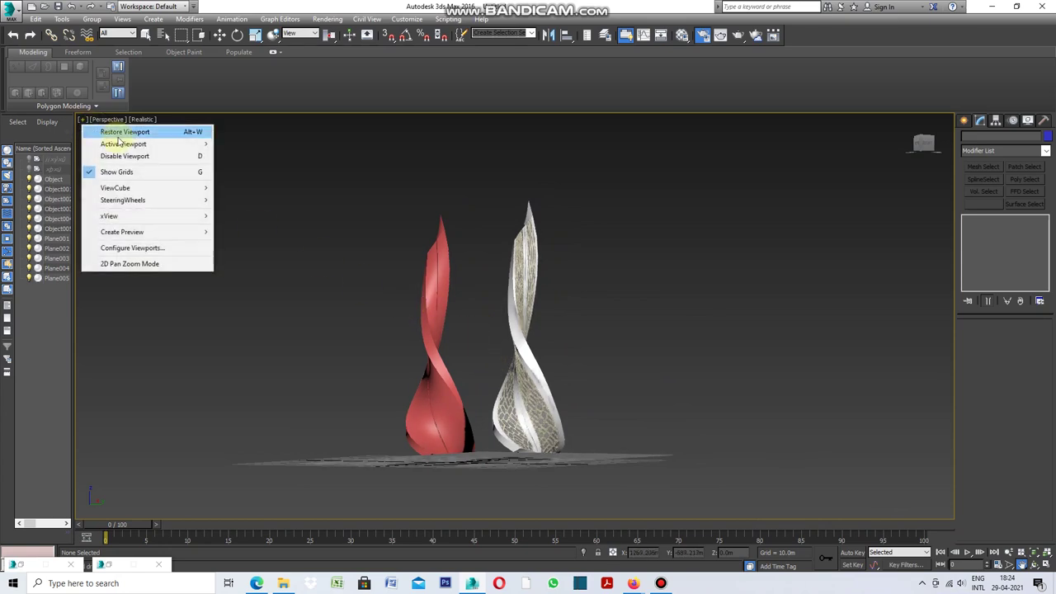
- Maximize the Perspective view and zoom in on the red and white tower bases
click(122, 131)
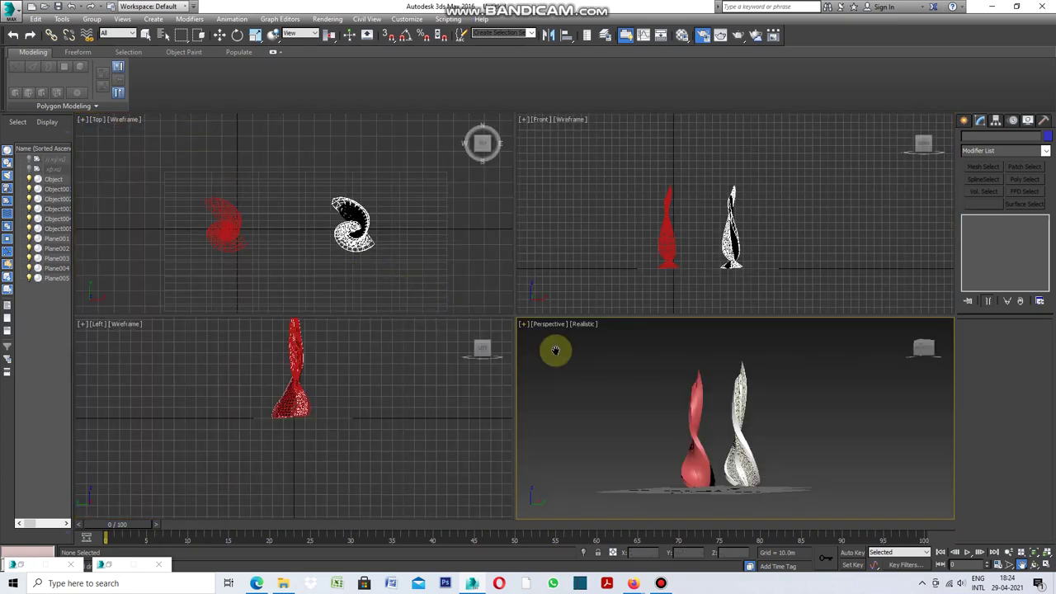
scroll(696, 423, up, 5)
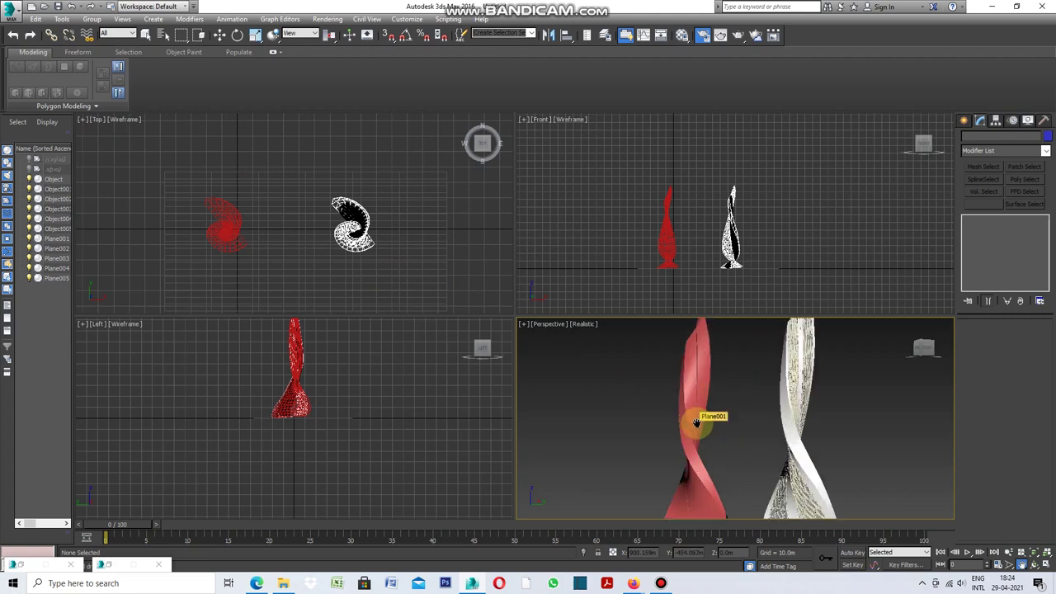
click(526, 325)
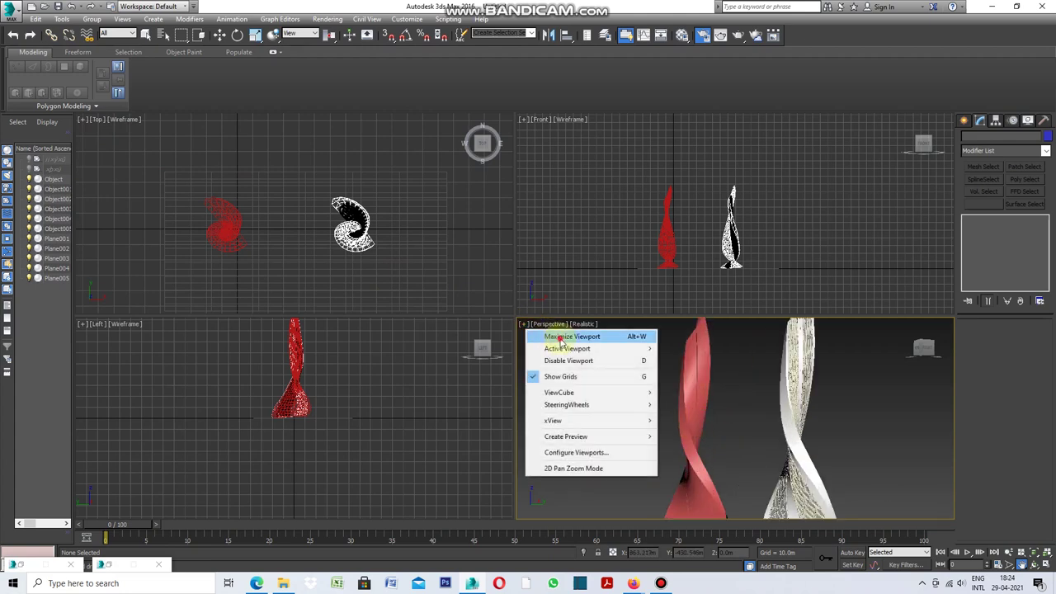
click(572, 337)
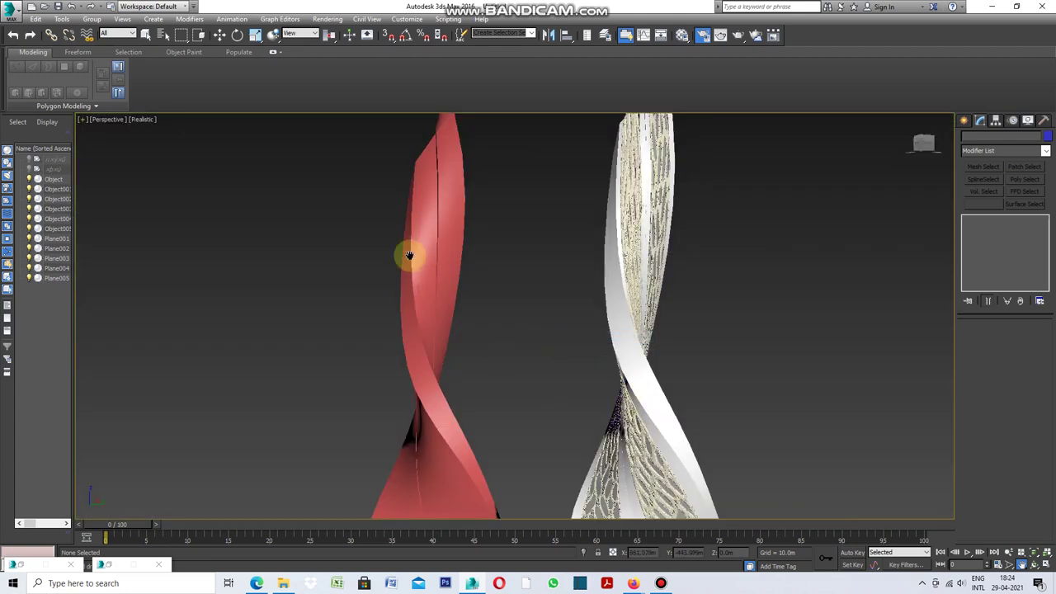
scroll(409, 255, up, 2)
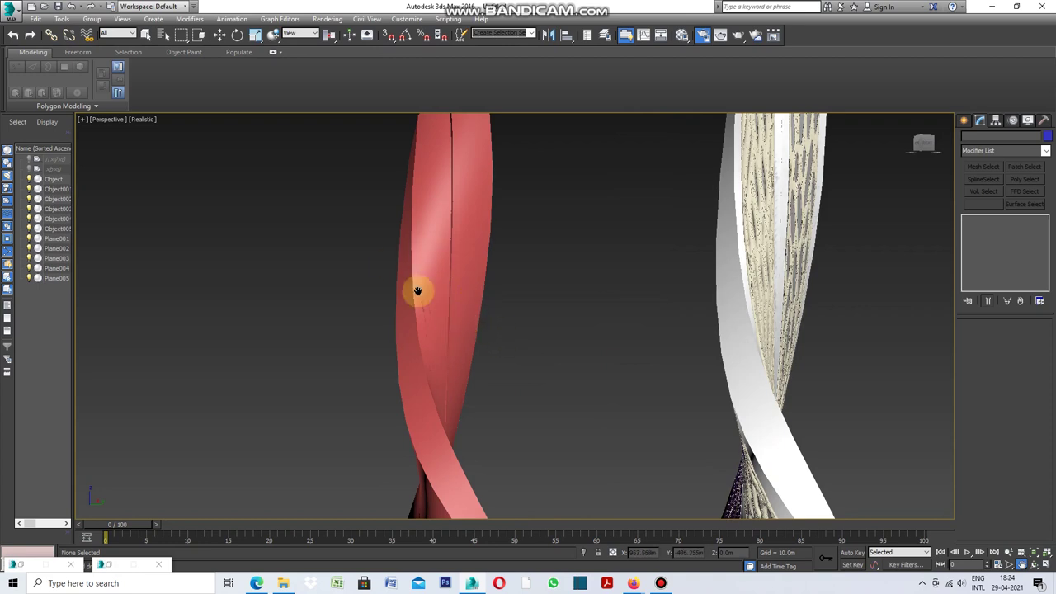
scroll(408, 260, down, 2)
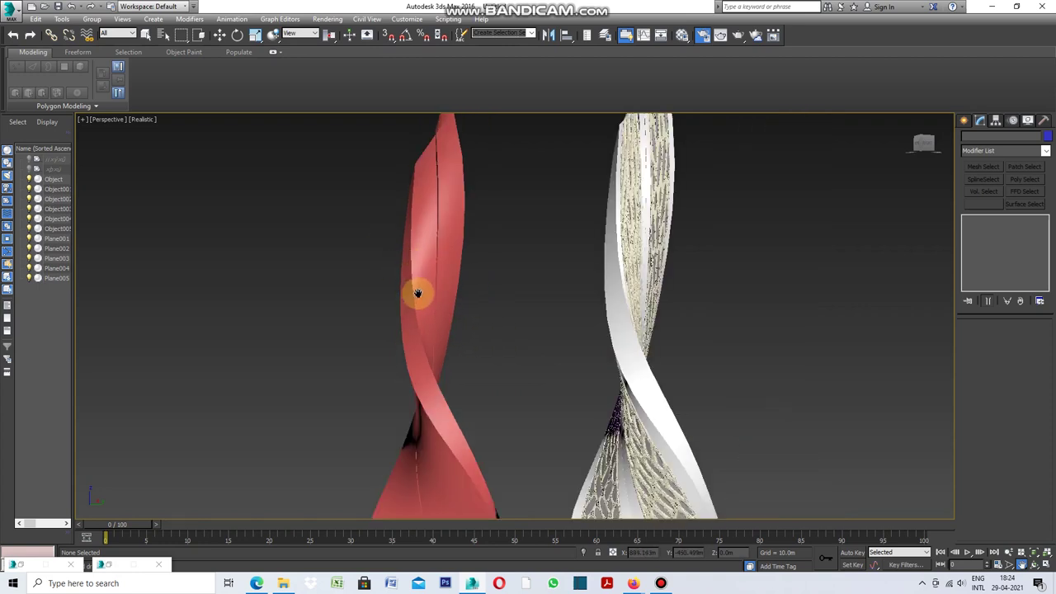
scroll(413, 280, down, 3)
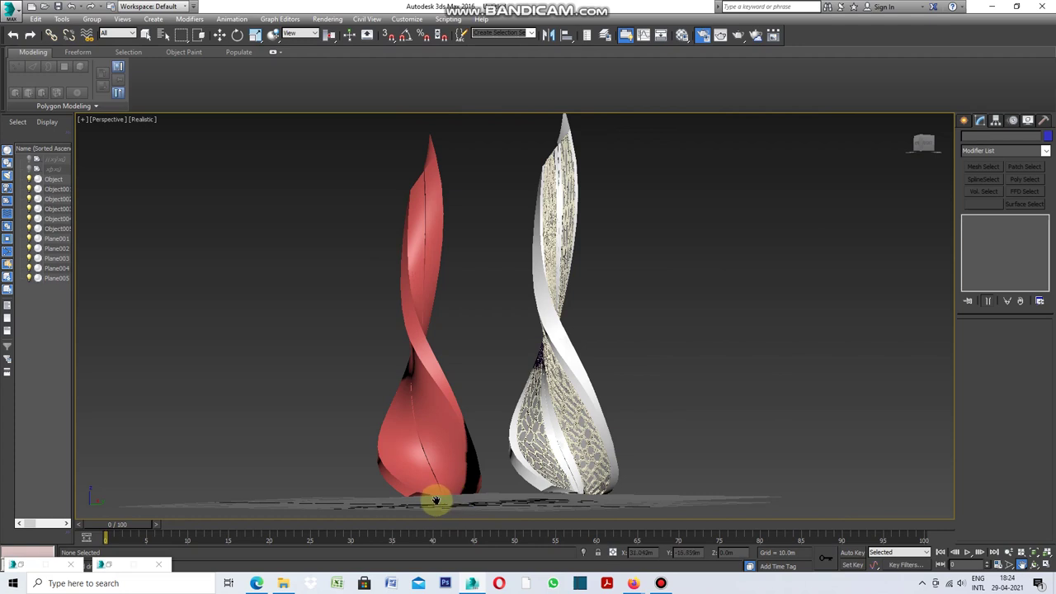
scroll(418, 502, up, 2)
scroll(396, 495, up, 3)
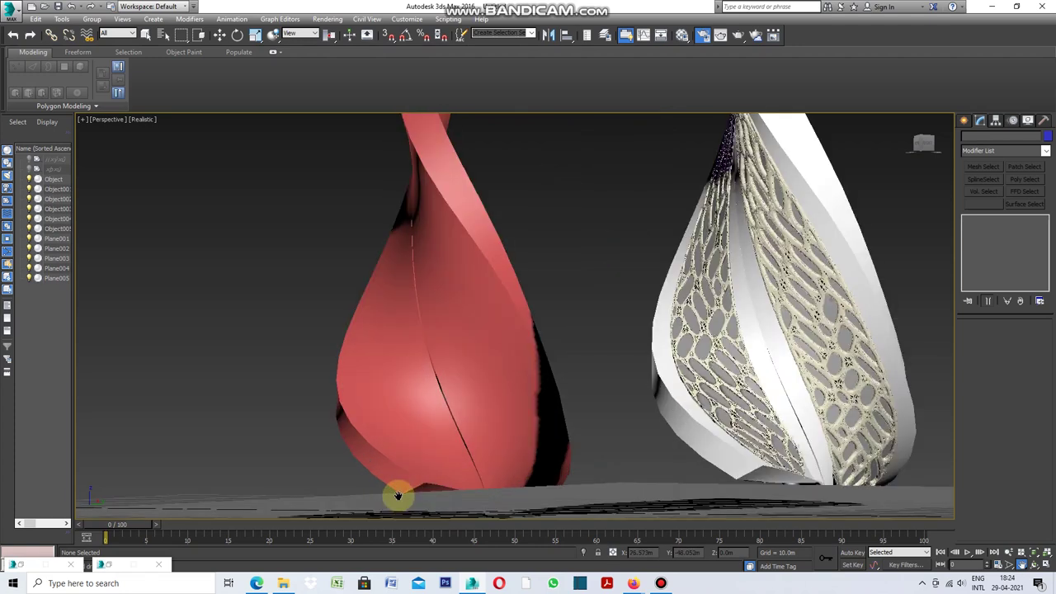
- Enable Edged Faces shading and select the red tower with Select Object
click(142, 122)
click(186, 168)
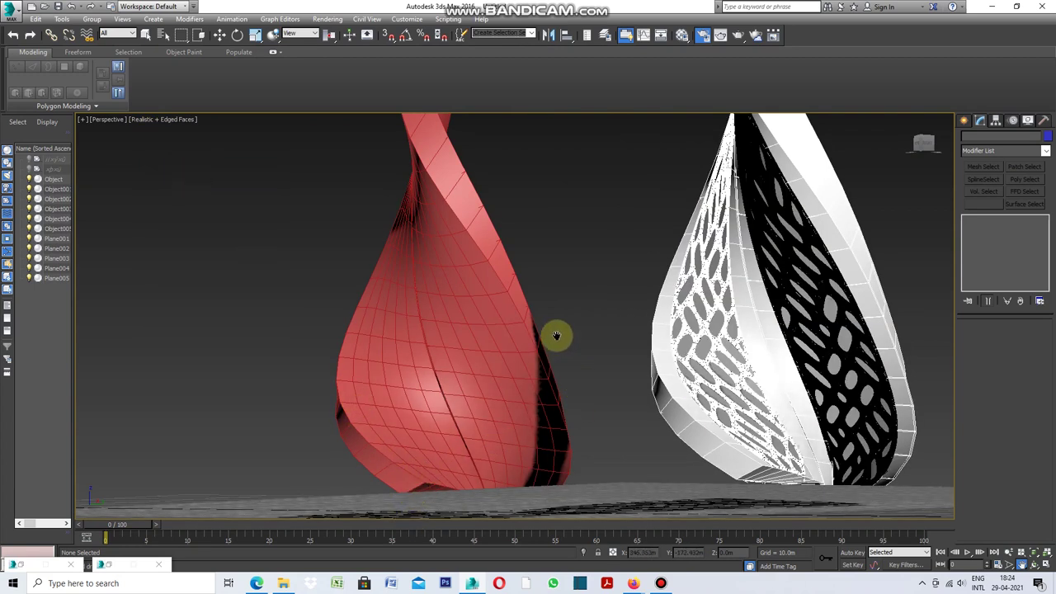
click(145, 34)
click(353, 376)
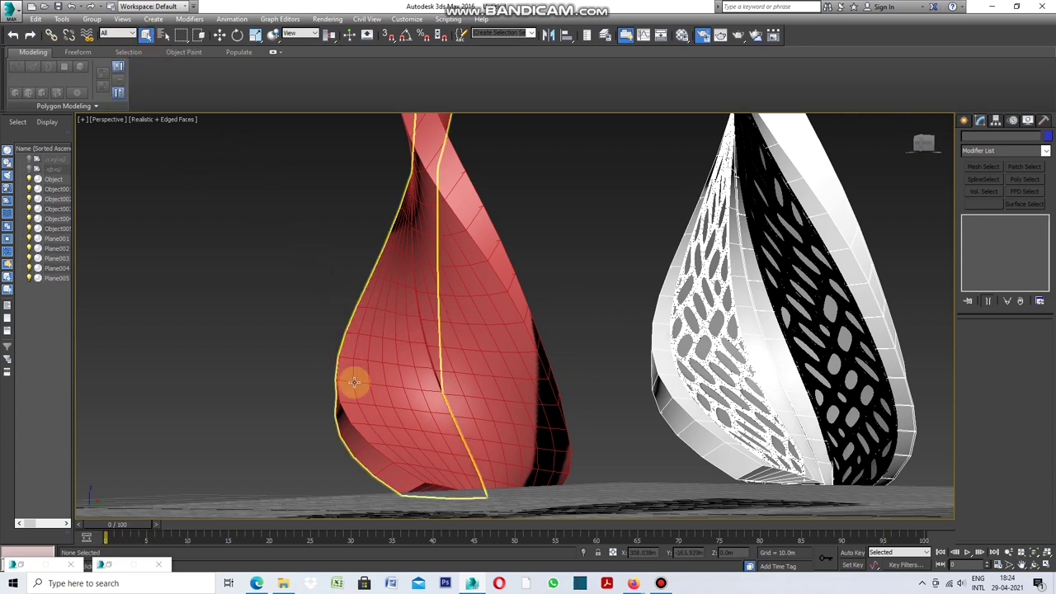
- Convert the red tower to an Editable Poly
right_click(309, 293)
mouse_move(355, 405)
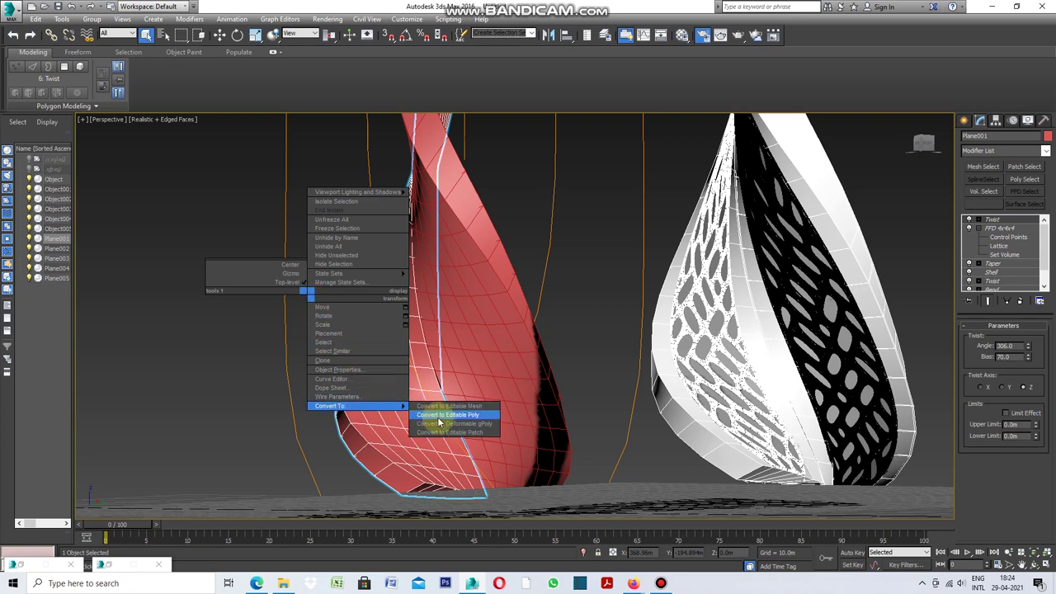
click(442, 416)
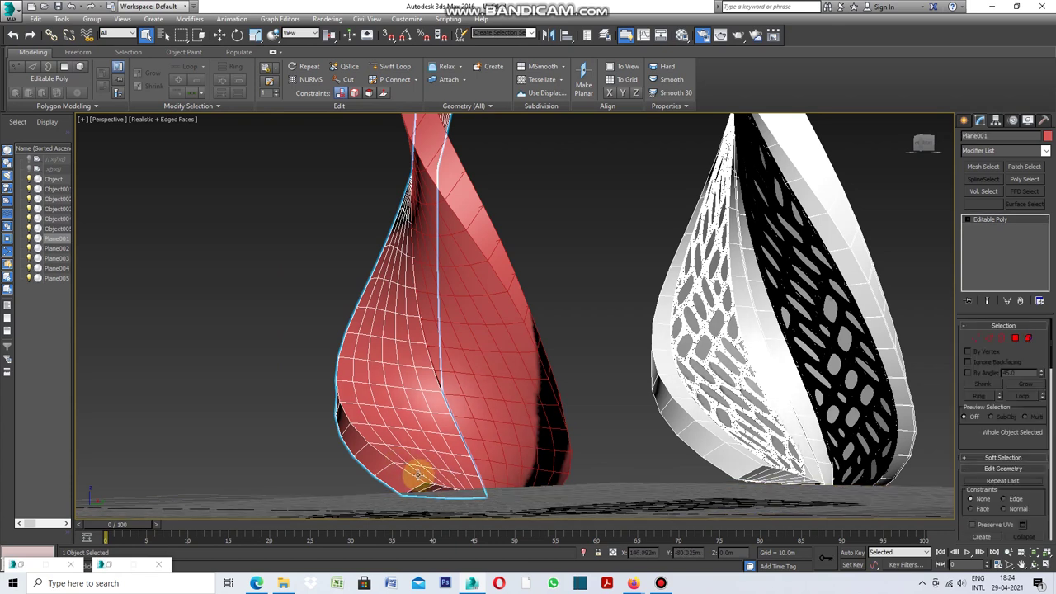
click(987, 339)
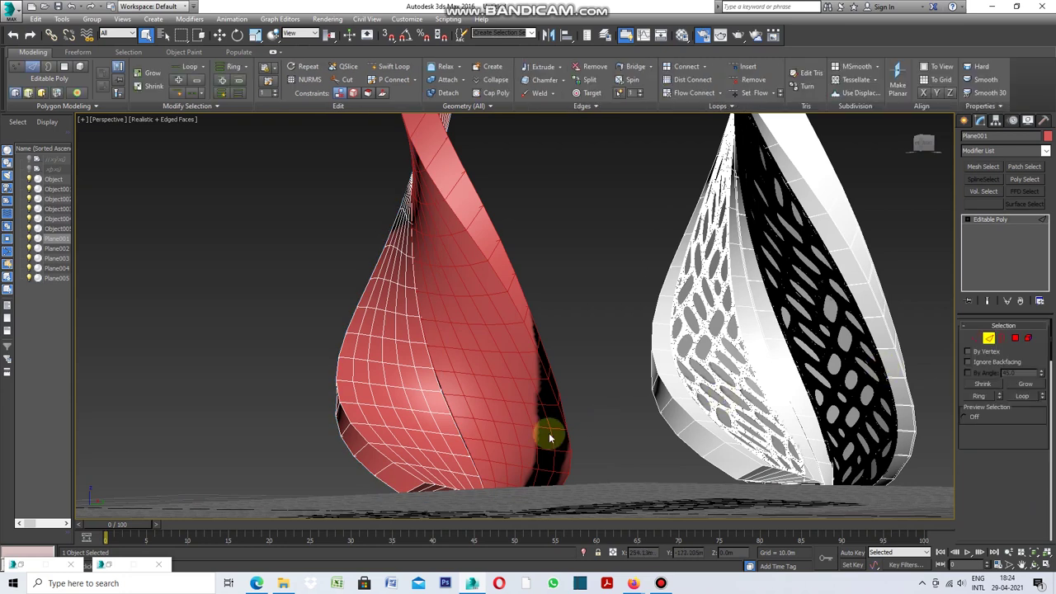
- Select a vertical 132-polygon strip by ringing edges picked near the tower's base
click(379, 444)
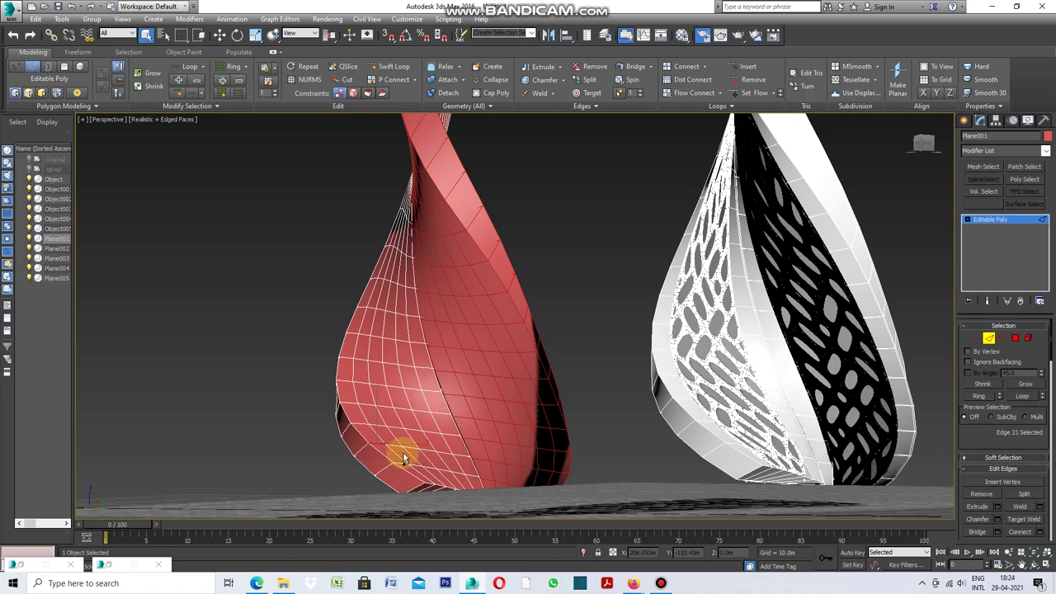
ctrl+click(360, 447)
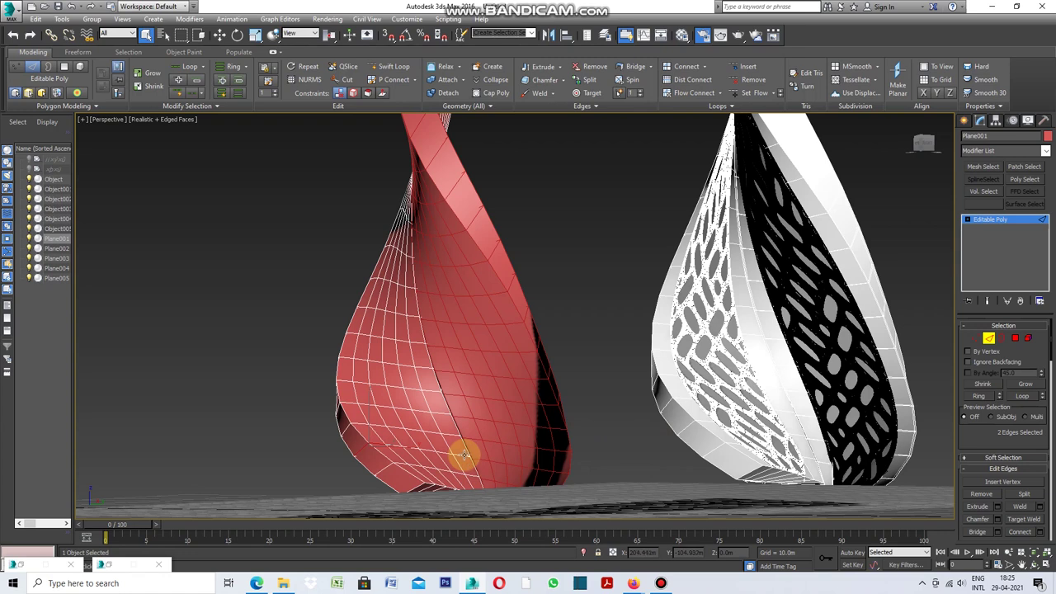
ctrl+click(380, 466)
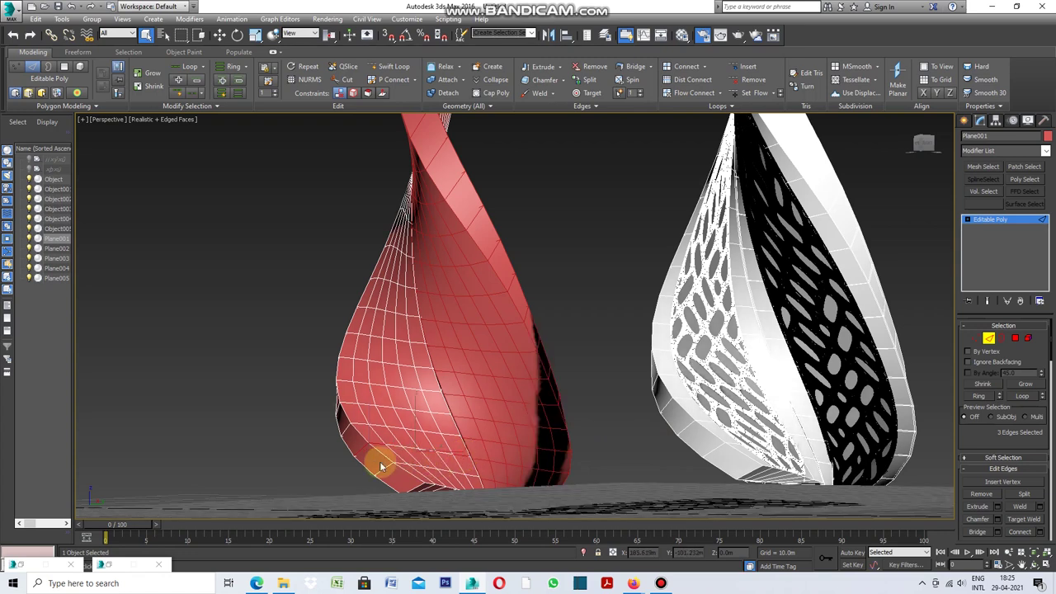
scroll(375, 462, up, 3)
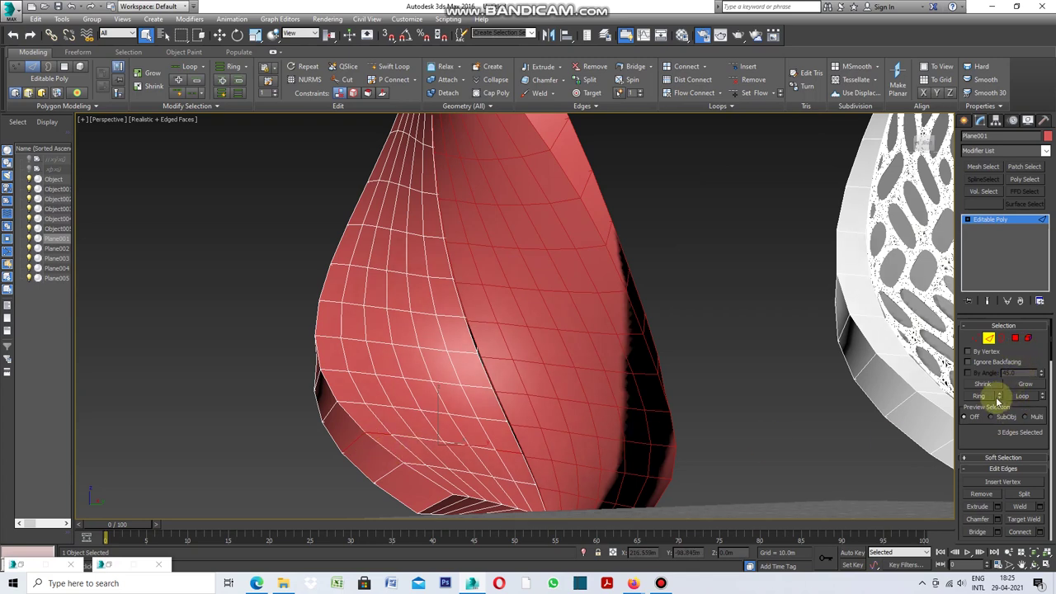
click(978, 397)
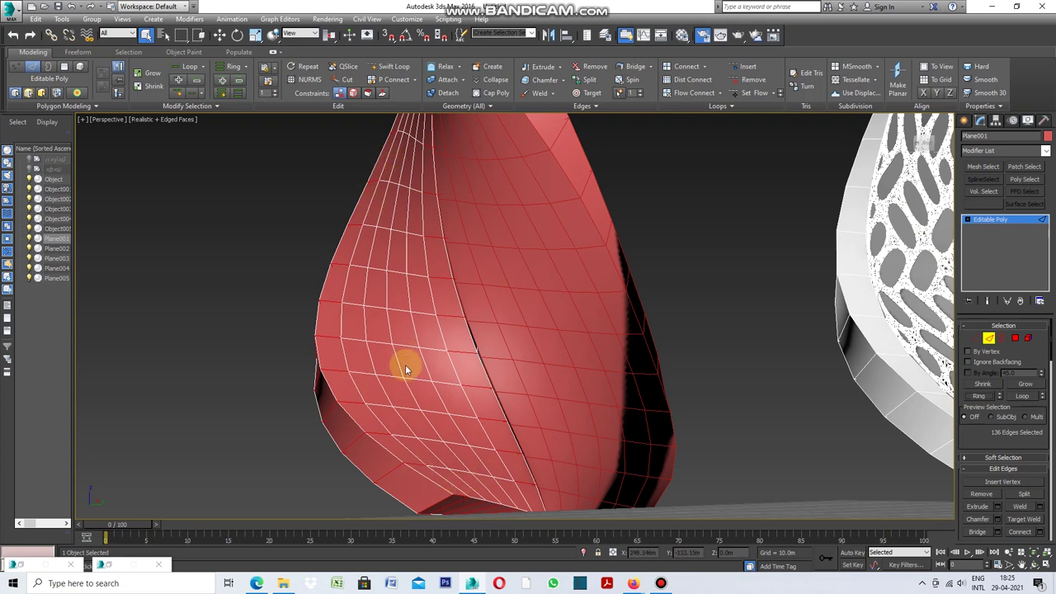
scroll(405, 365, down, 2)
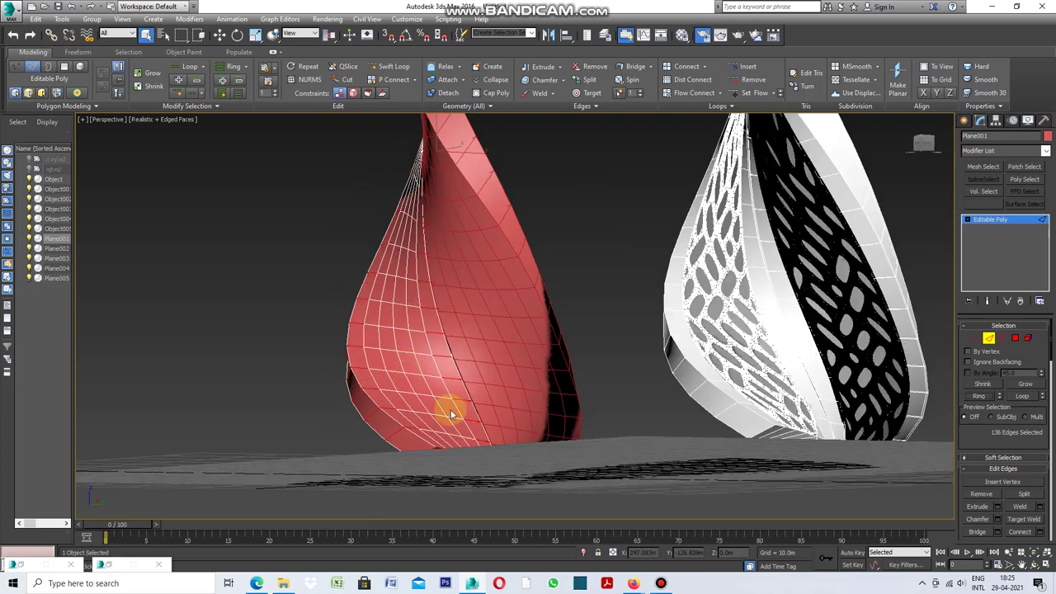
click(1016, 341)
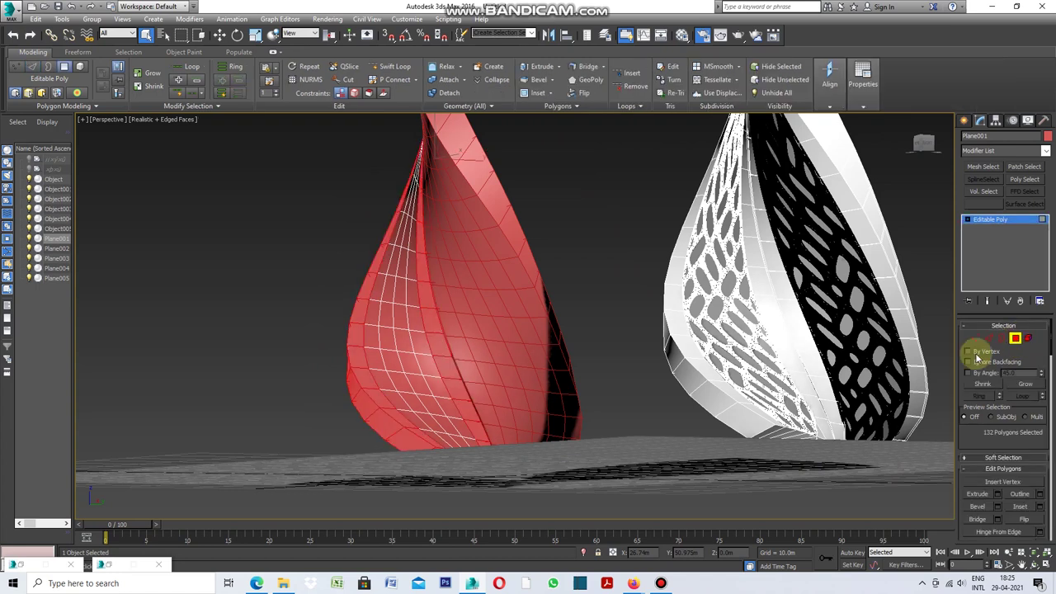
- Detach the selected polygon strip as a new object, Object006
scroll(389, 432, up, 3)
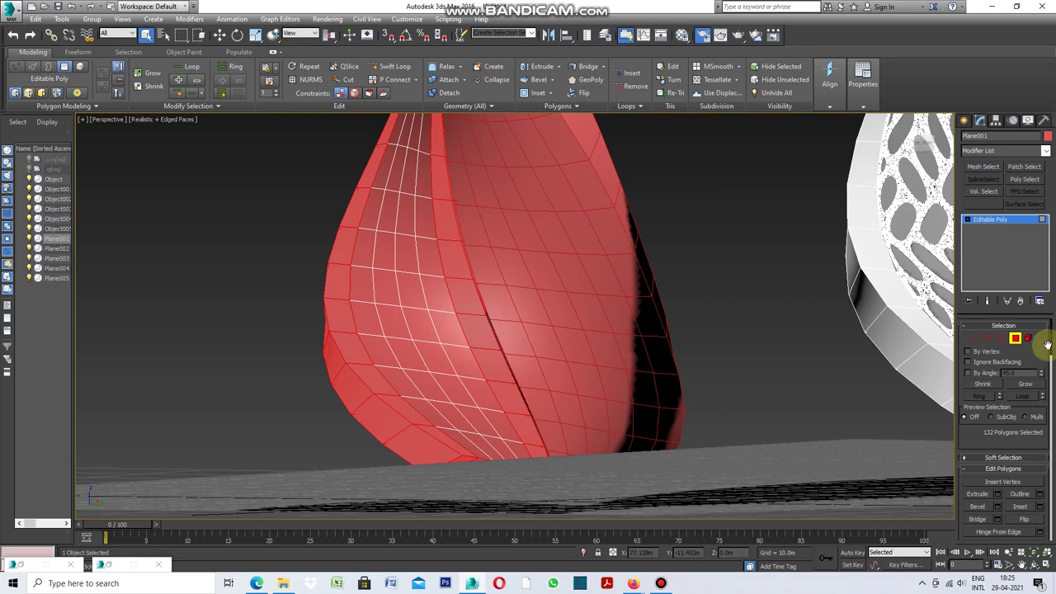
drag(1051, 344, 1050, 381)
scroll(1047, 370, down, 2)
scroll(1047, 369, down, 1)
click(1026, 482)
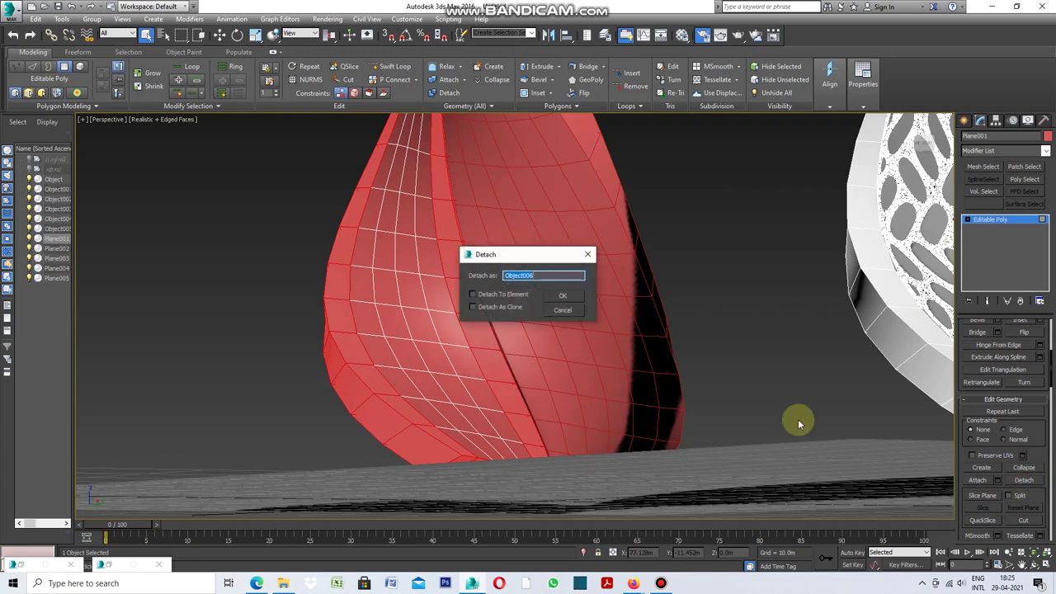
click(567, 300)
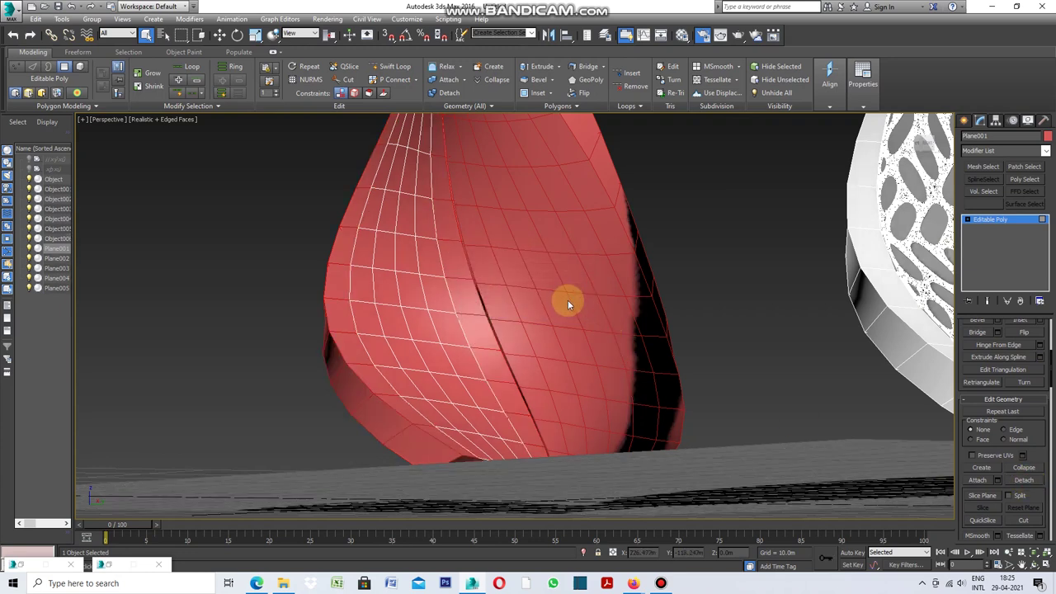
- Give the detached strip a light grey object colour and clear the selection
click(1047, 137)
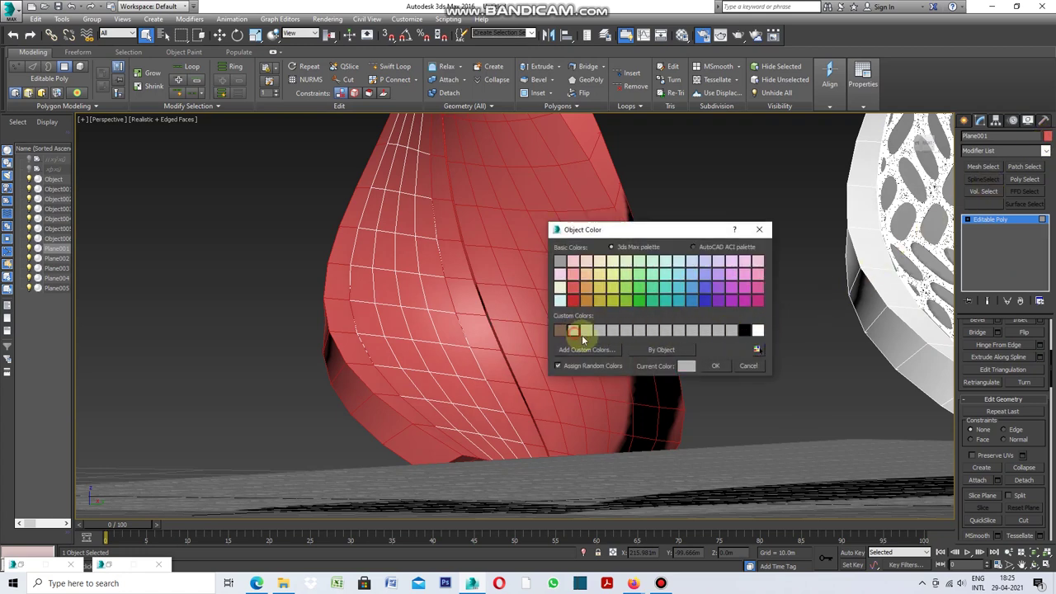
click(715, 365)
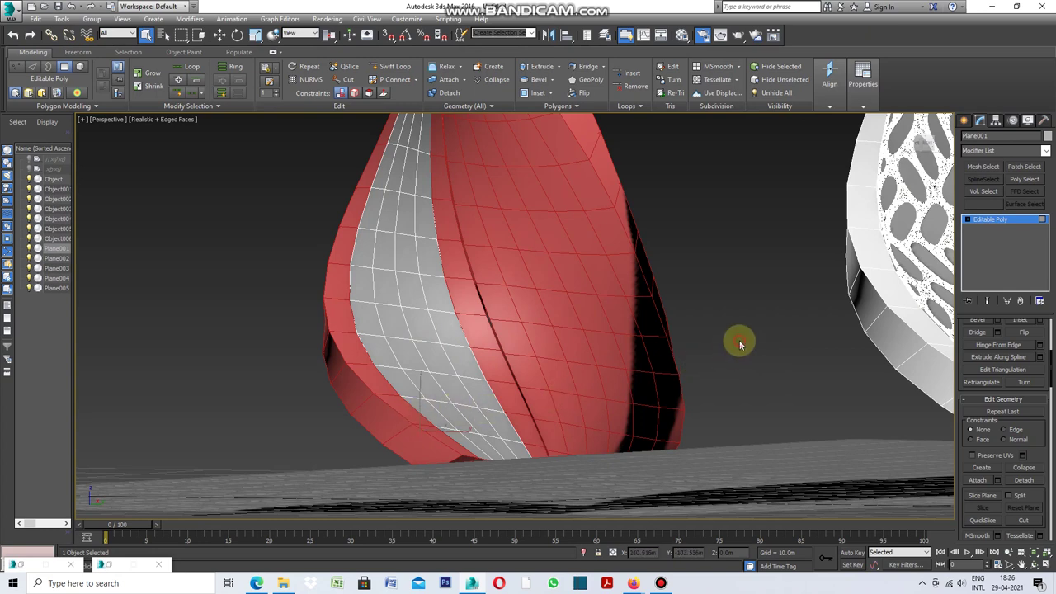
click(964, 120)
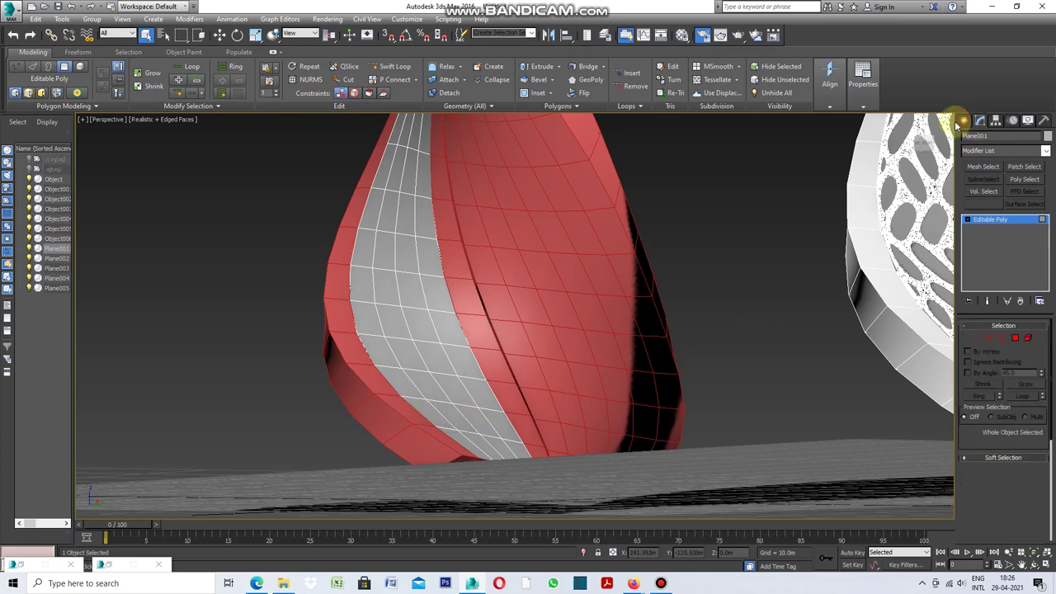
click(808, 175)
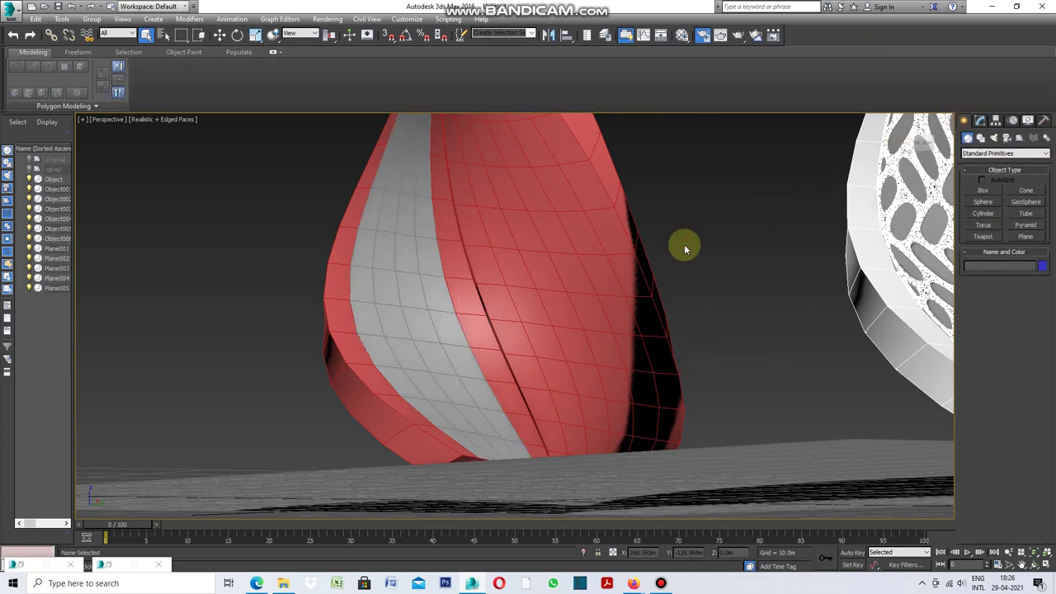
- Convert the grey strip Plane001 to an Editable Poly in Edge sub-object mode
click(411, 292)
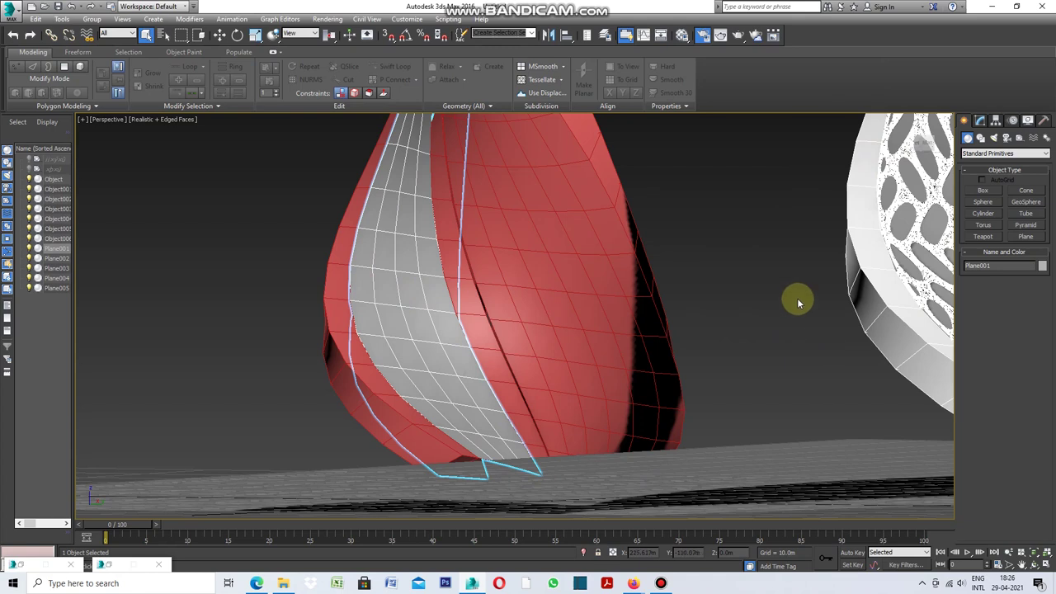
right_click(773, 277)
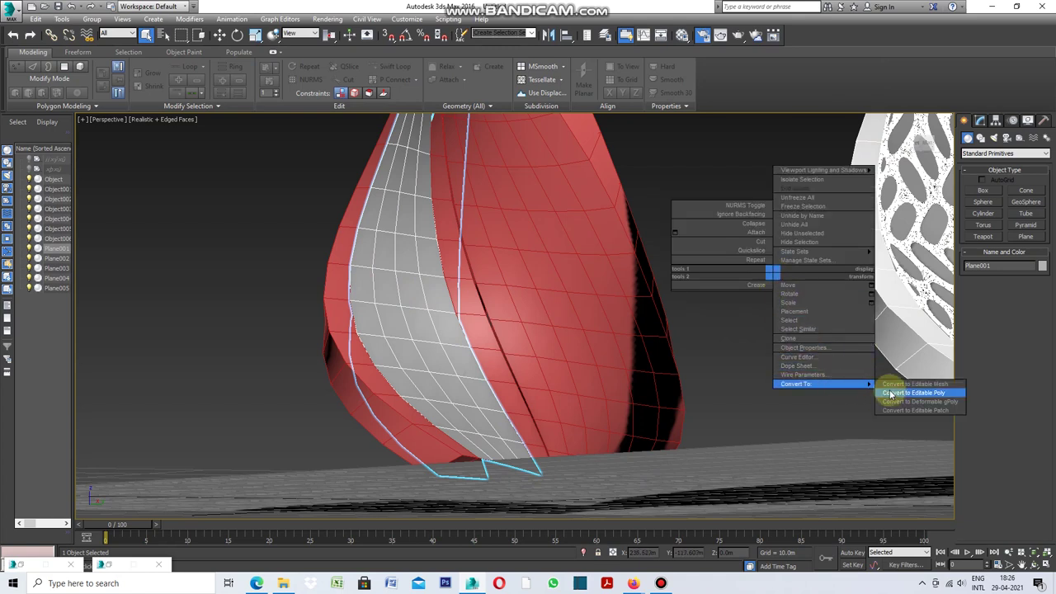
click(890, 394)
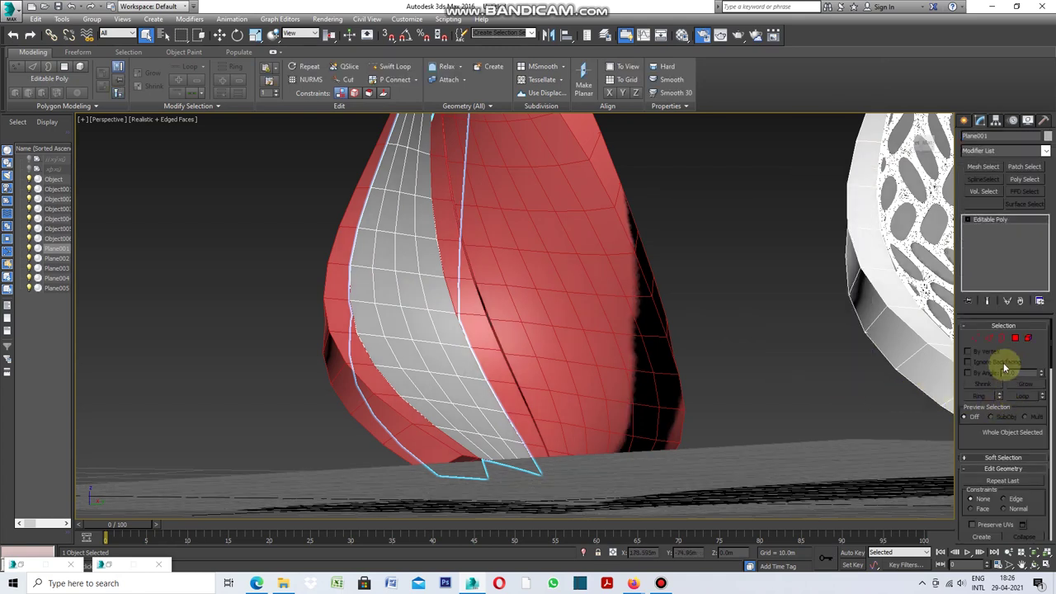
click(990, 341)
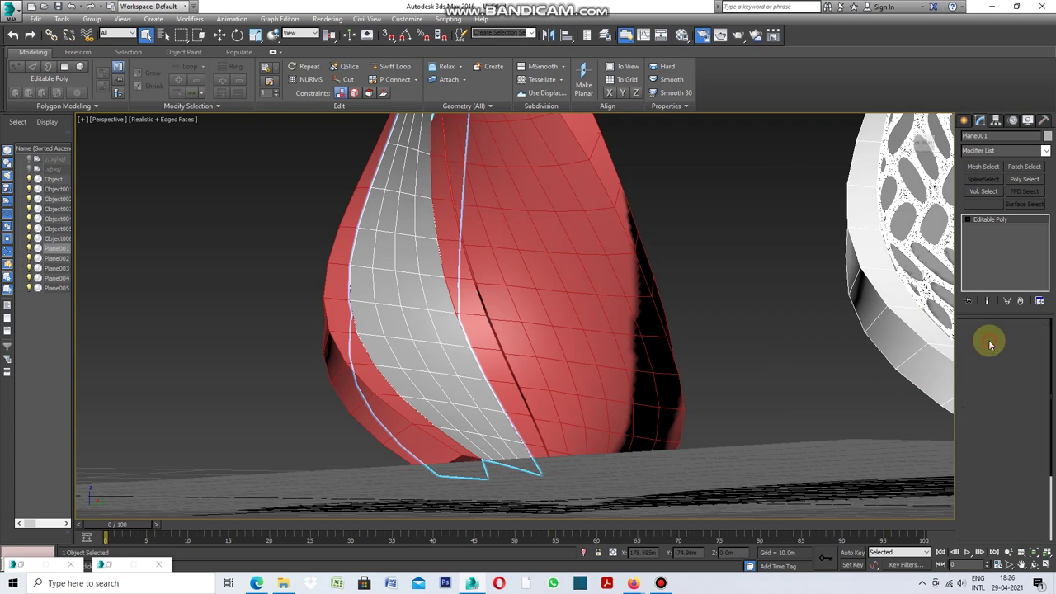
- Retopologize the strip with the brick pattern from Polygon Modeling's Generate Topology
click(403, 353)
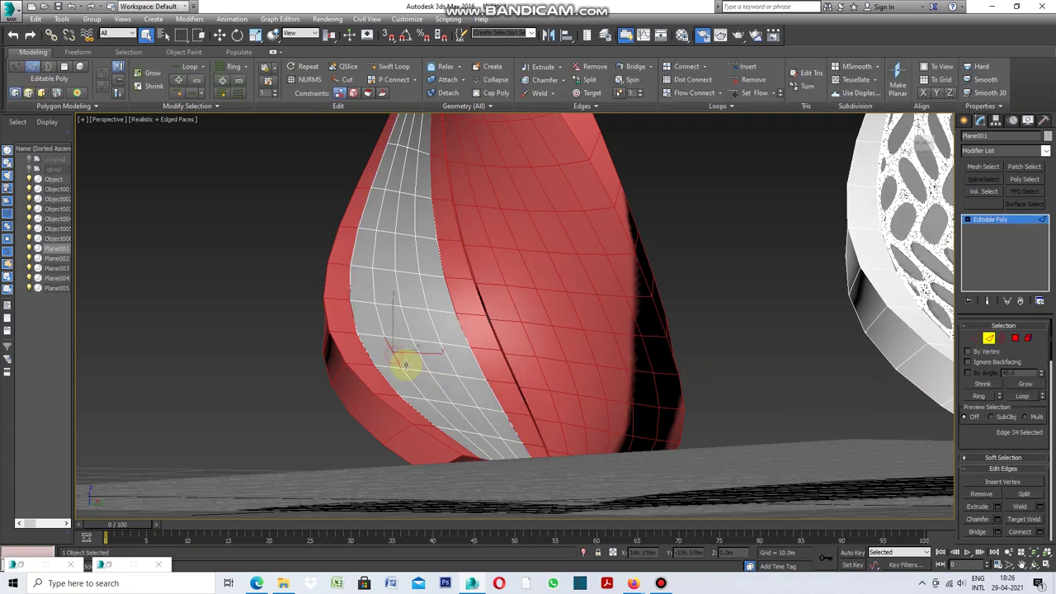
click(94, 110)
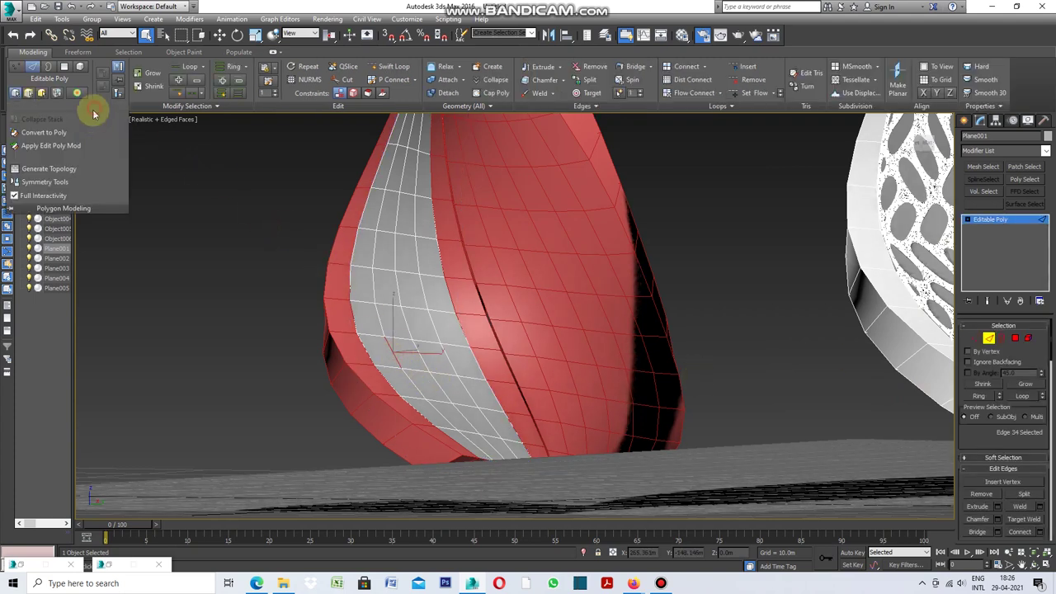
click(71, 168)
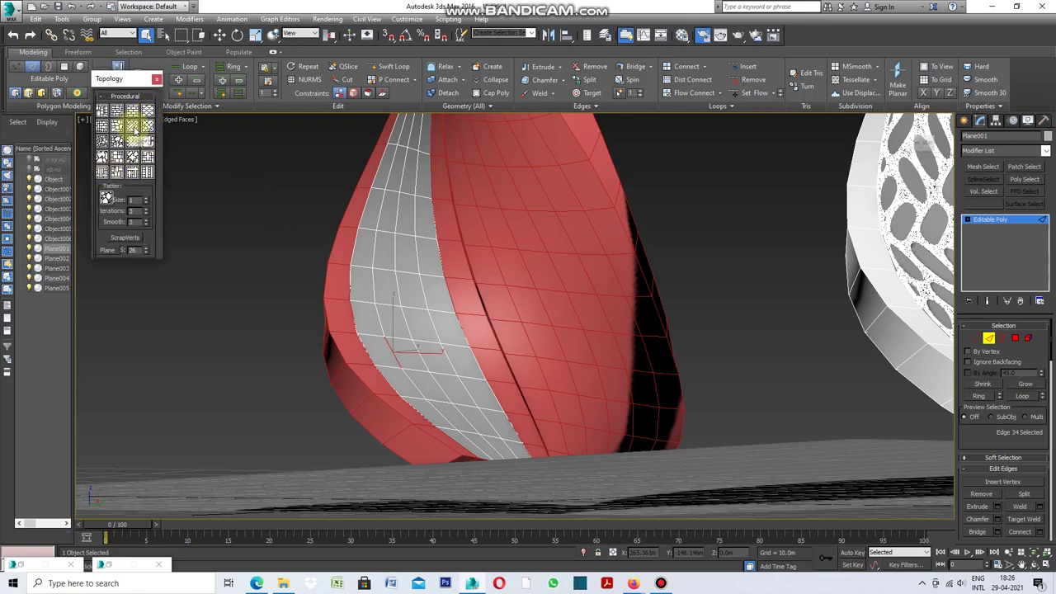
click(132, 126)
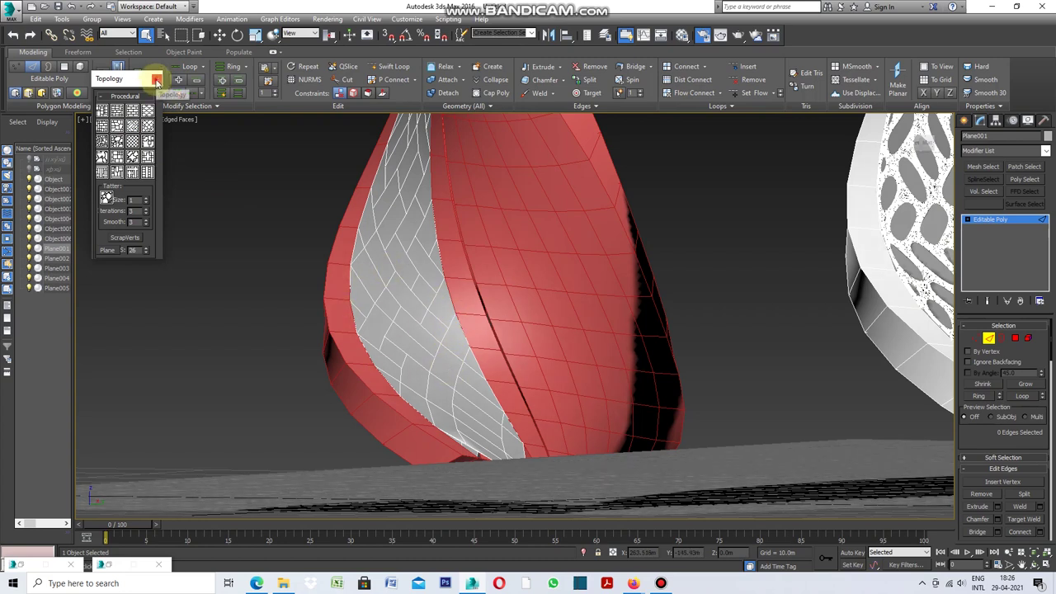
click(156, 80)
click(1016, 339)
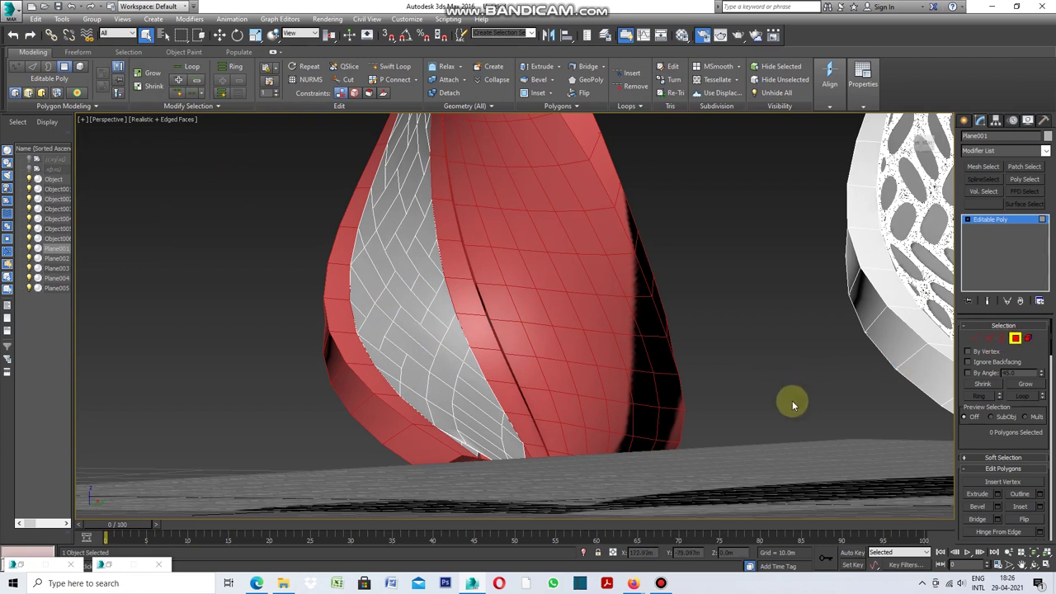
- Reselect Plane001, convert it to Editable Poly again and select all 206 polygons
click(965, 121)
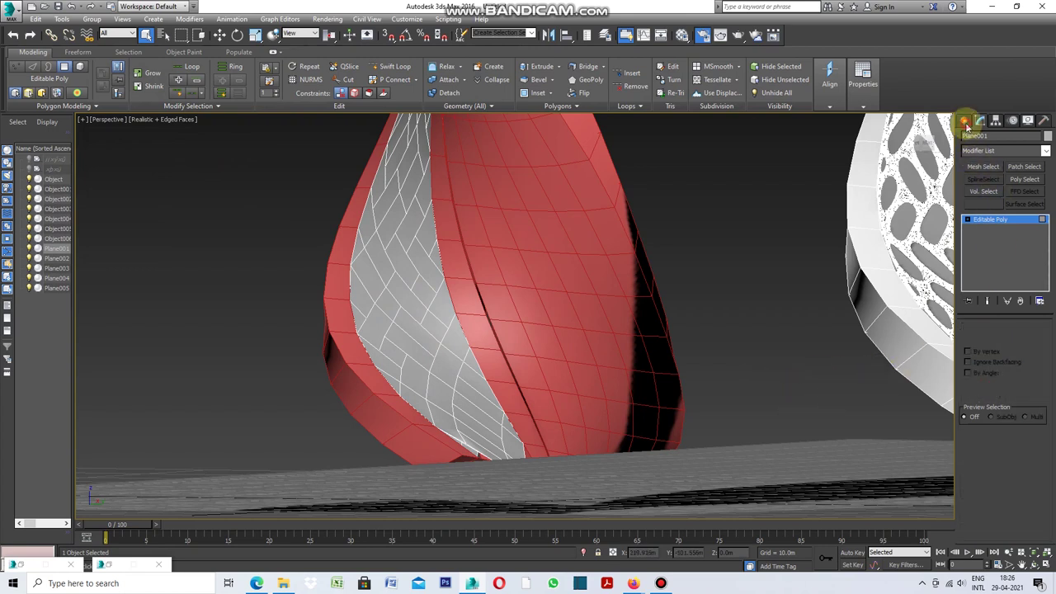
click(775, 217)
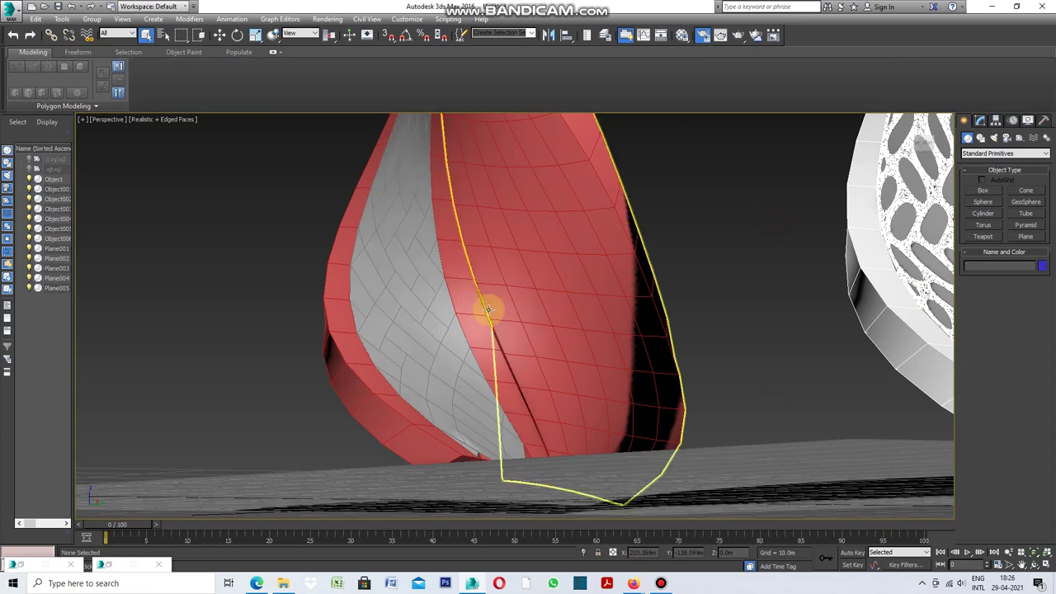
click(431, 327)
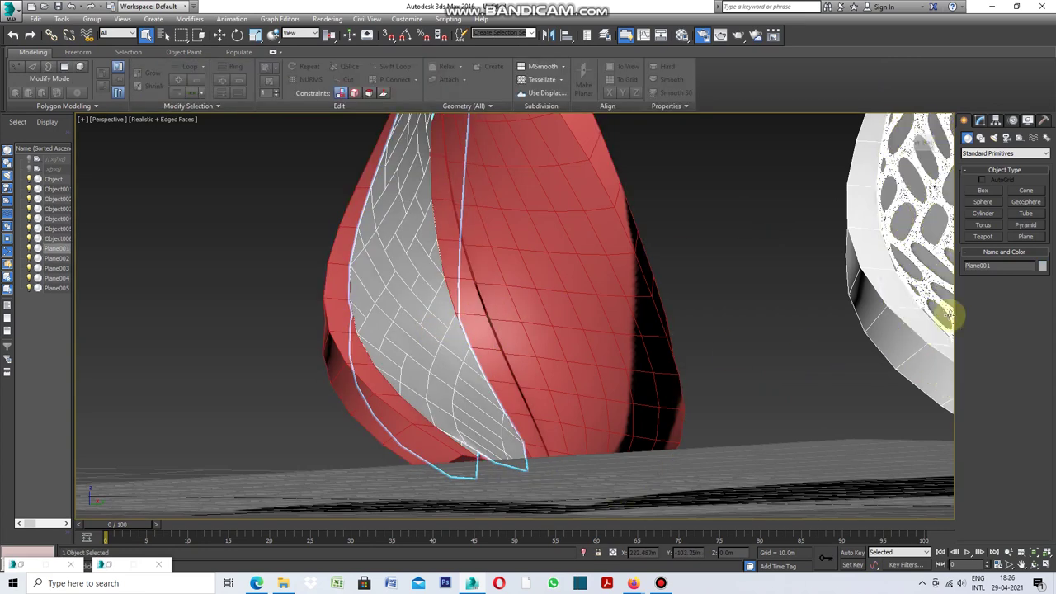
right_click(705, 281)
mouse_move(742, 390)
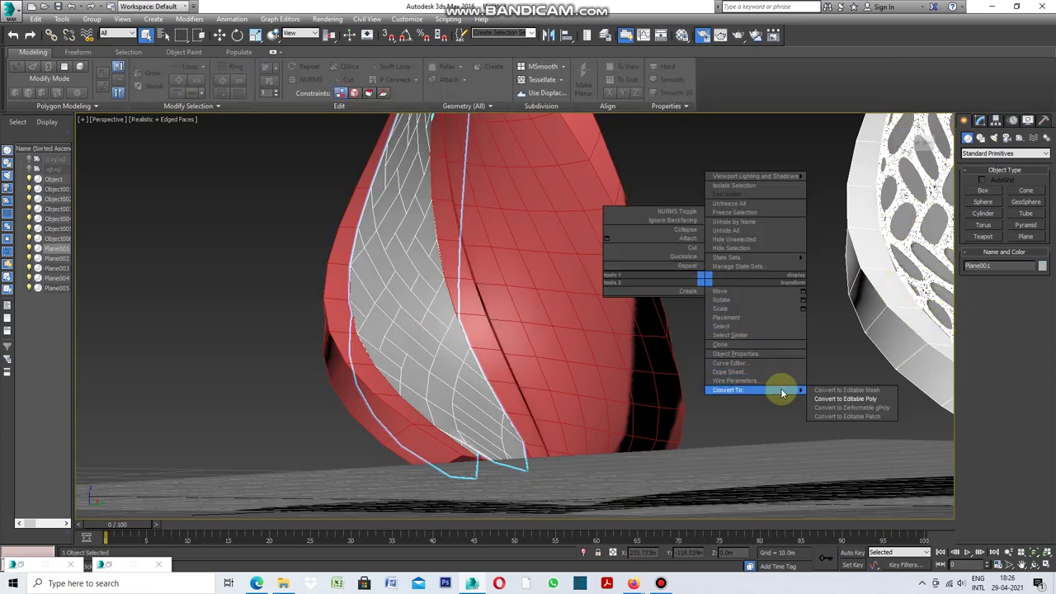
click(843, 399)
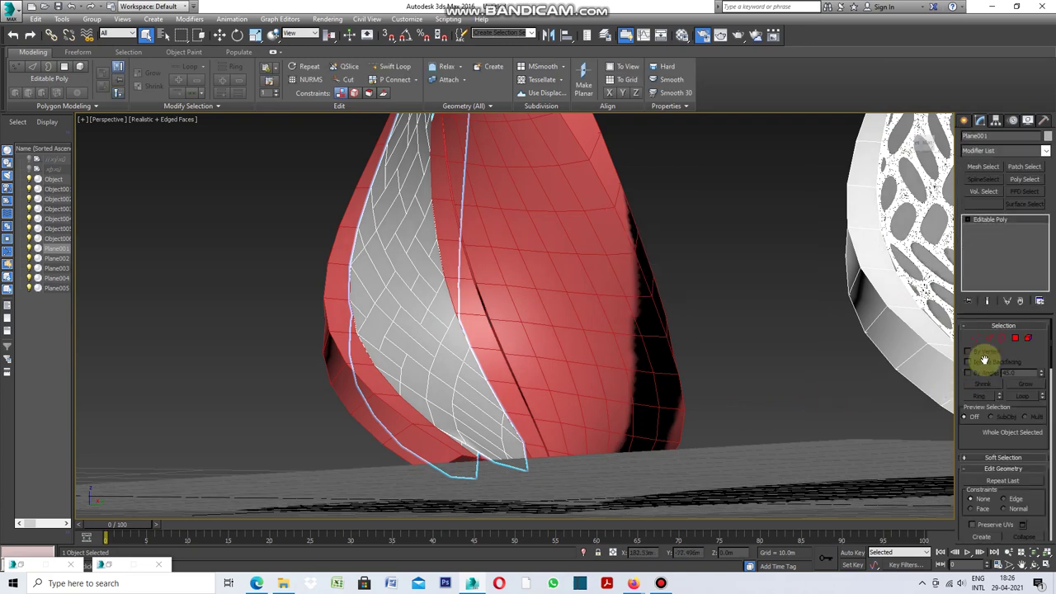
click(1015, 339)
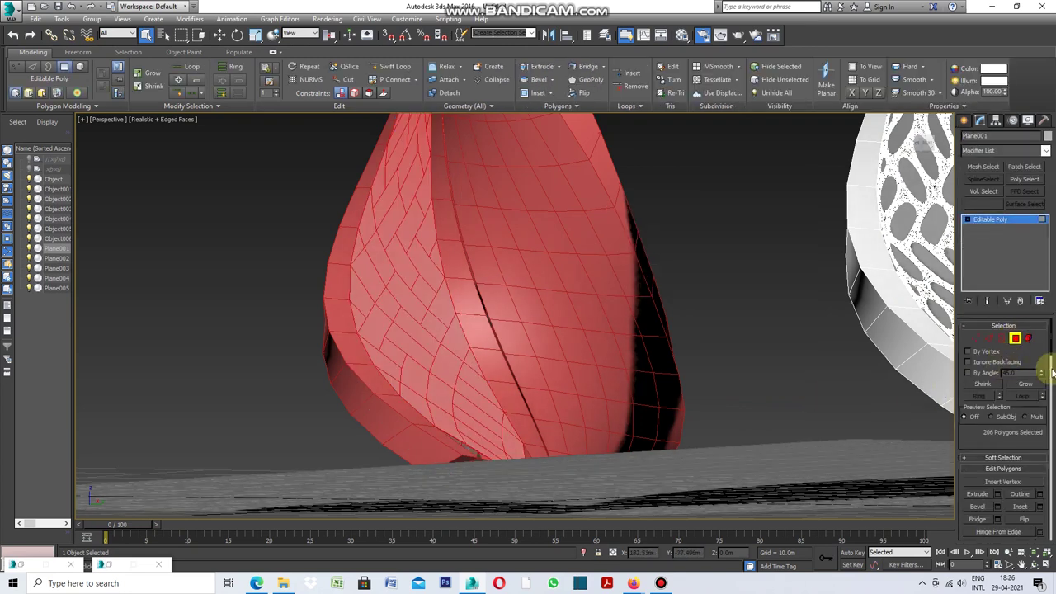
- Inset the selected polygons By Polygon so each brick gets a thin border
drag(1051, 349, 1051, 377)
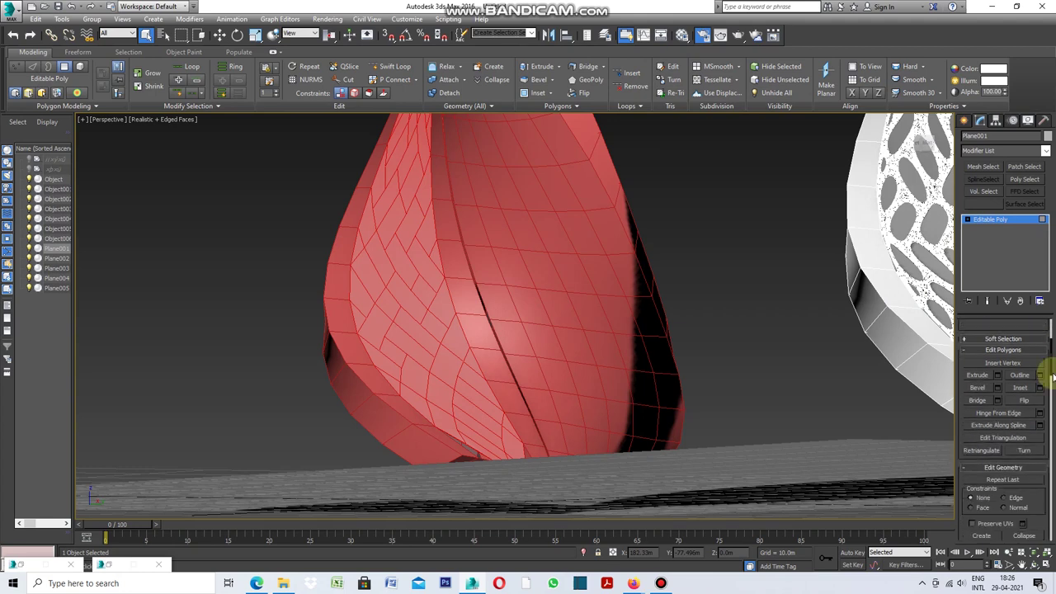
click(1039, 388)
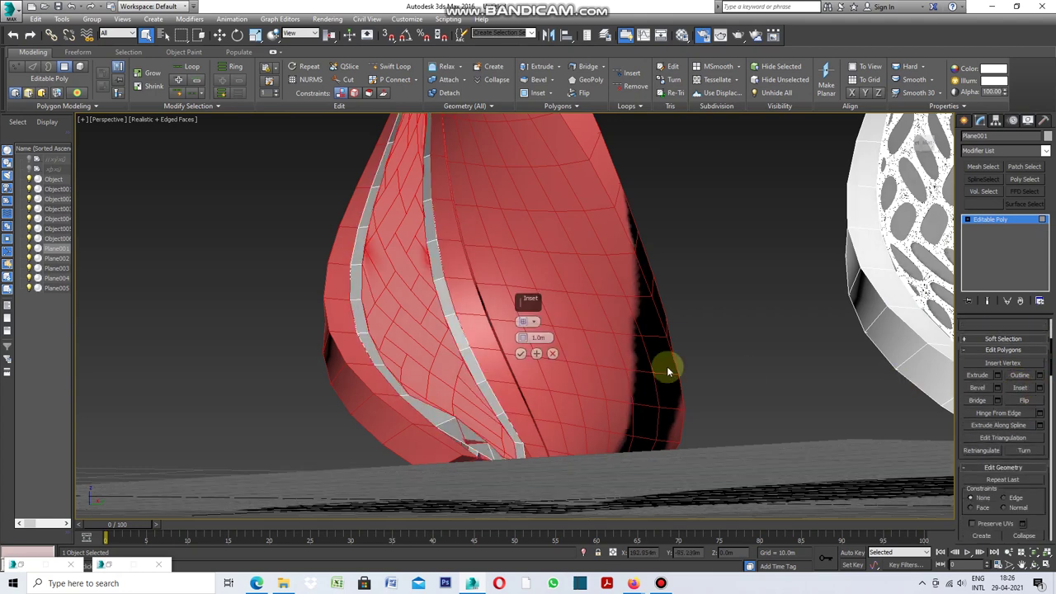
click(527, 322)
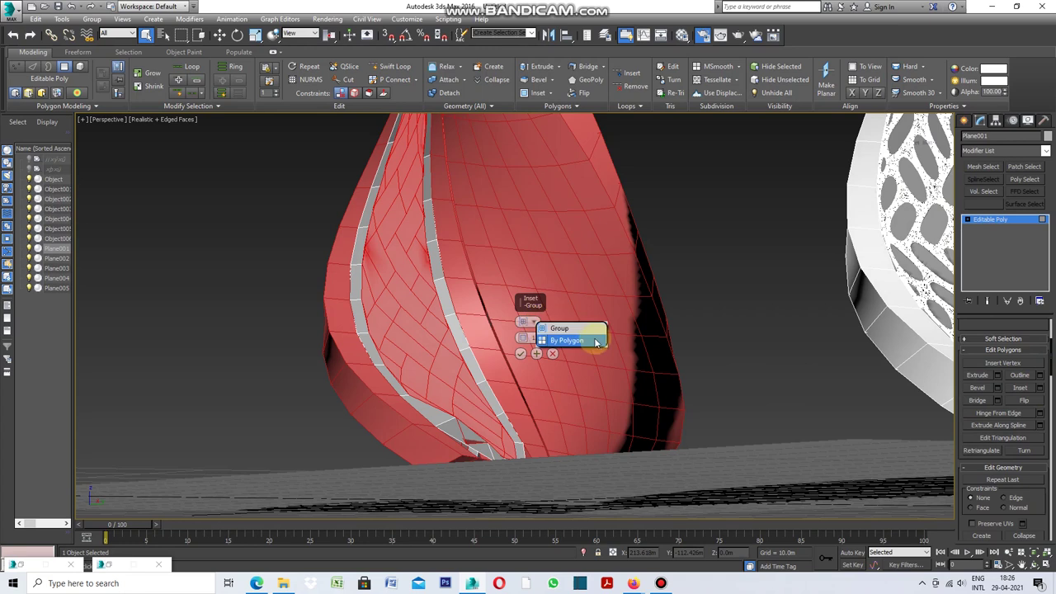
click(569, 342)
click(544, 338)
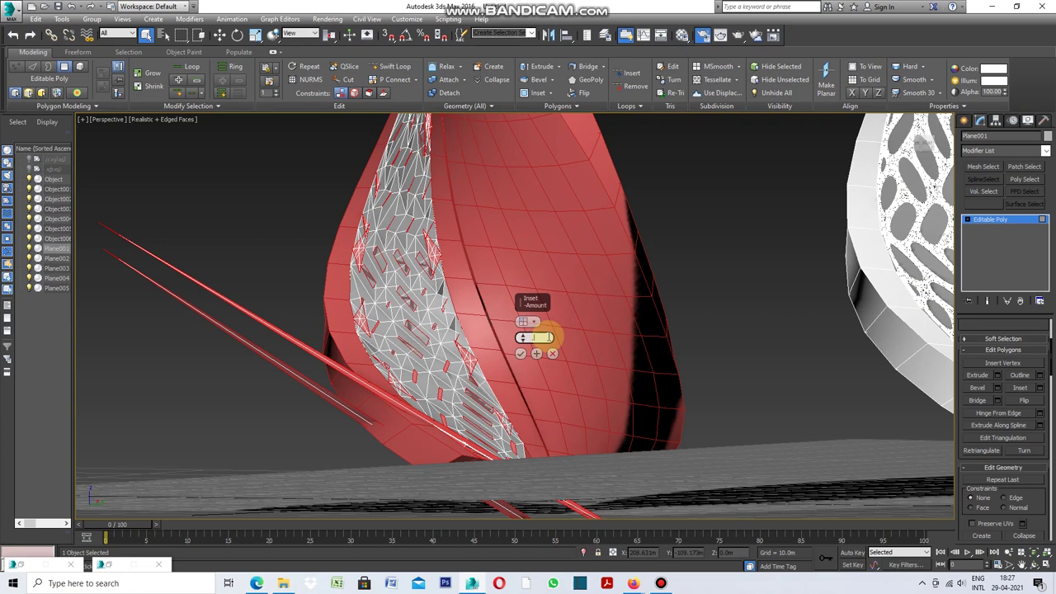
key(Return)
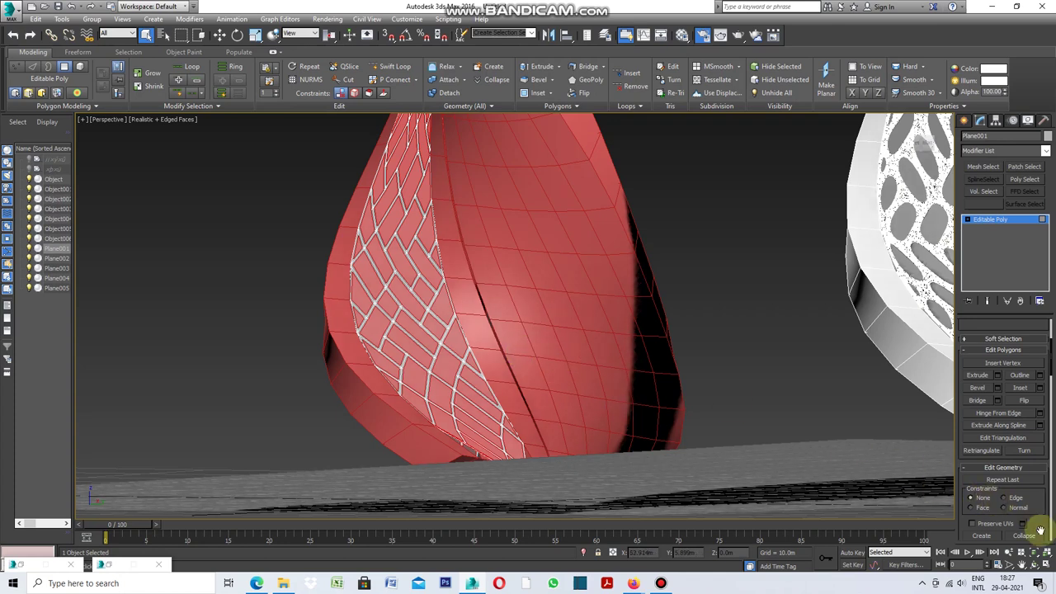
scroll(1031, 504, down, 1)
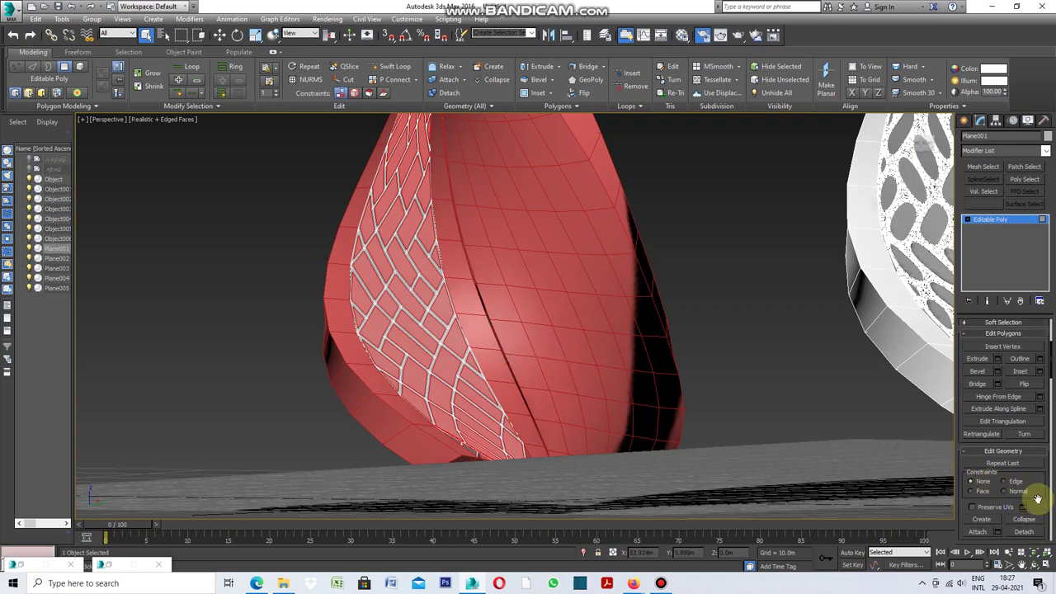
- Detach the inset brick faces as Object007 and give it a black object colour
click(1027, 534)
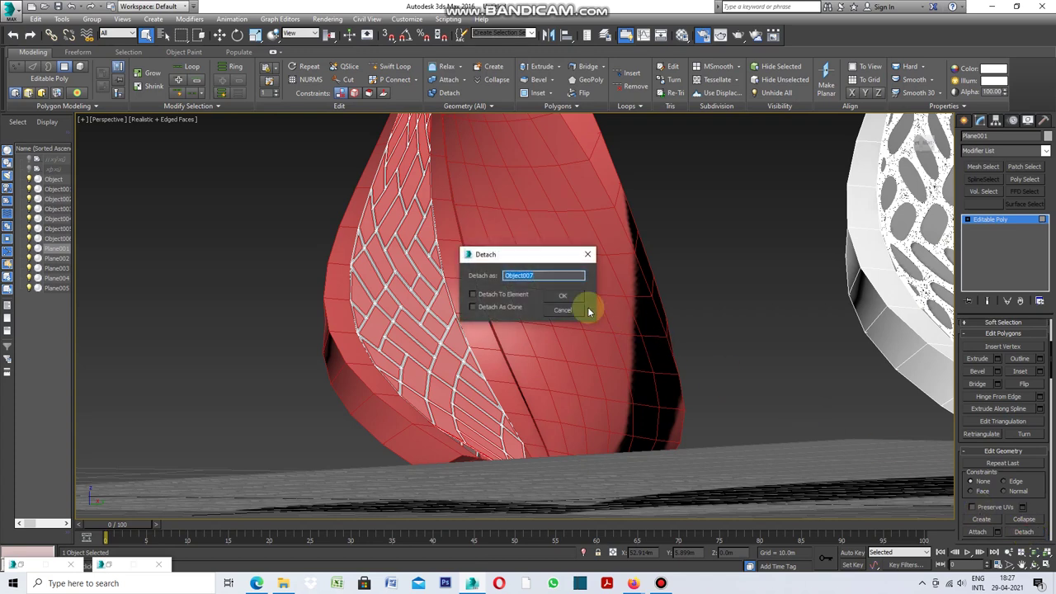
click(567, 293)
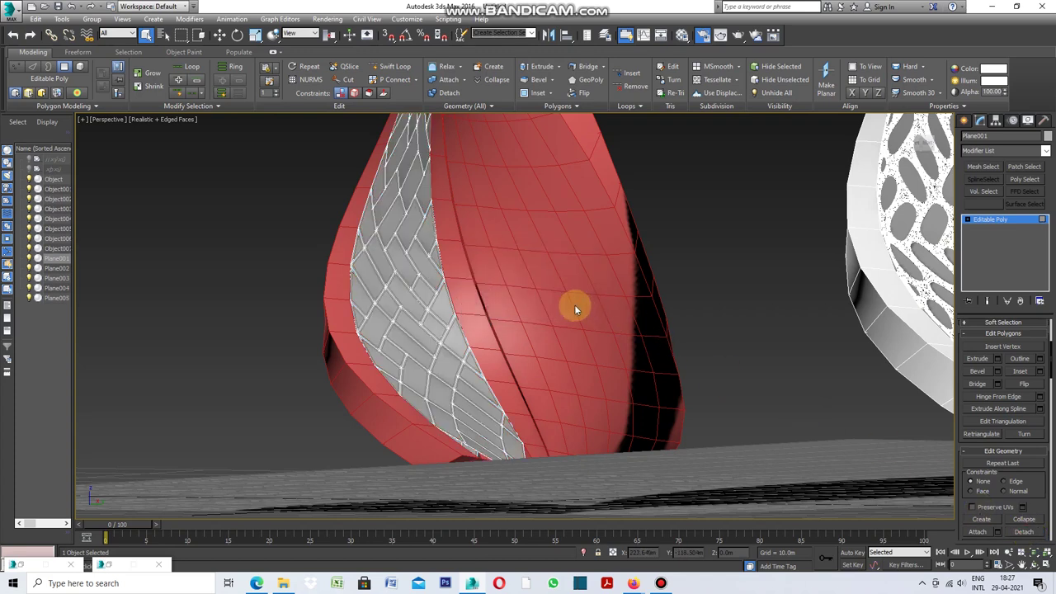
click(1046, 137)
click(745, 330)
click(716, 368)
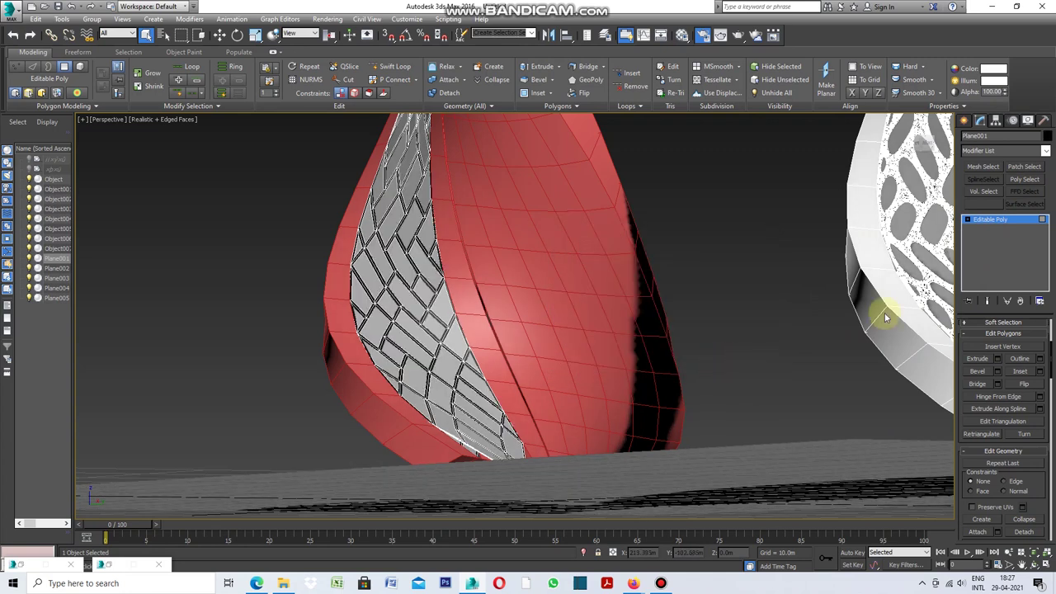
click(1045, 152)
drag(1045, 200, 1046, 389)
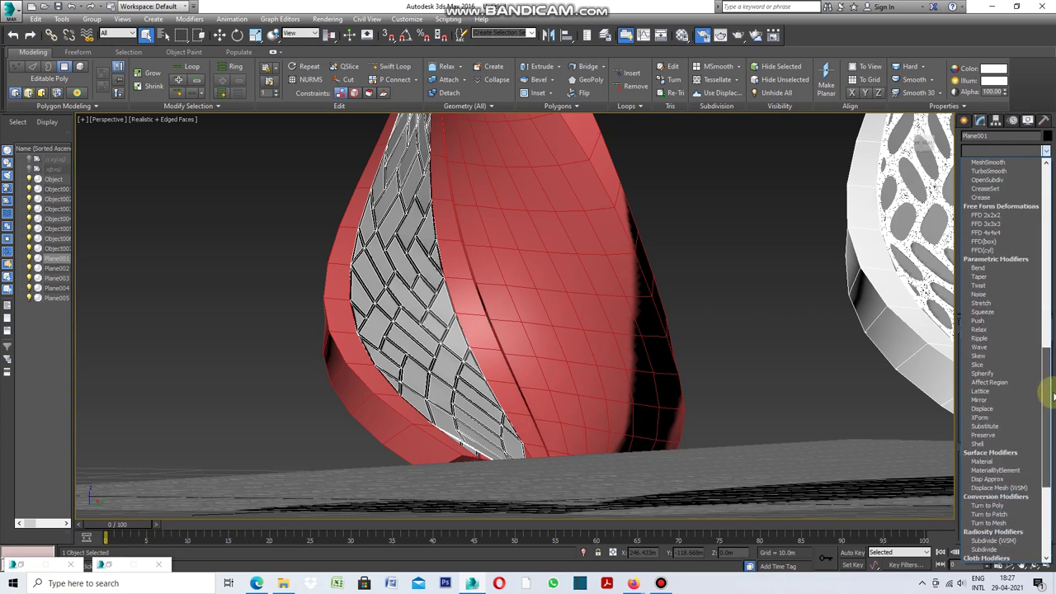
- Stack two Shell modifiers on the lattice strip for 0.2m outer thickness
click(989, 444)
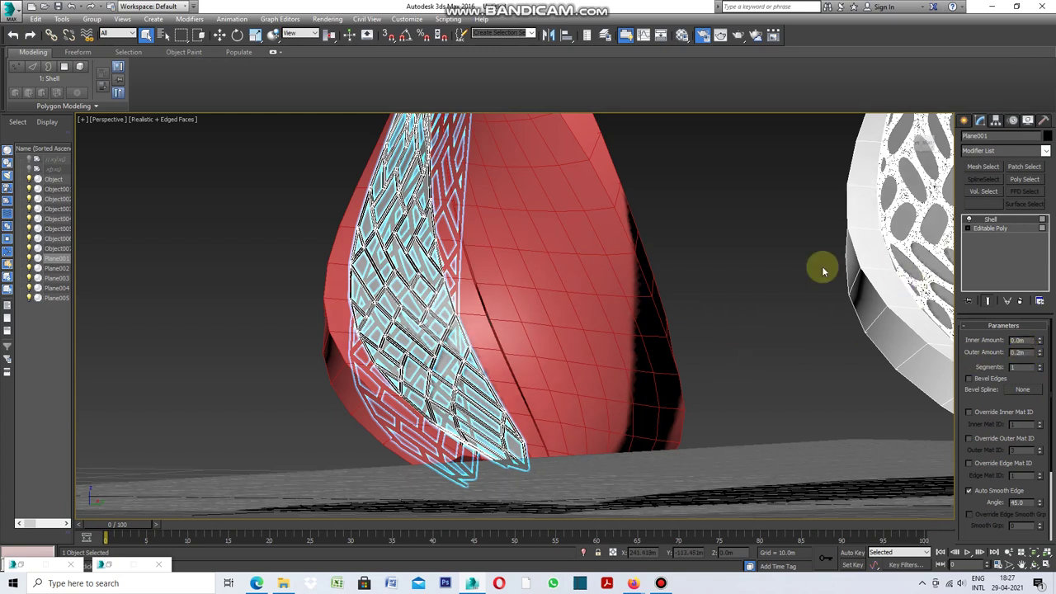
click(1044, 154)
drag(1045, 167, 1051, 249)
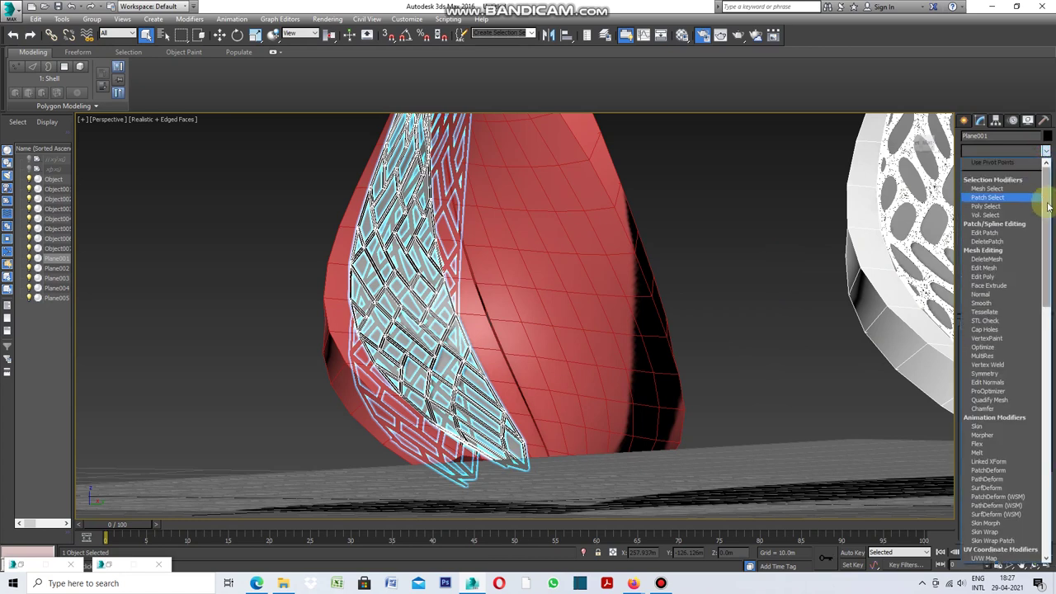
click(1052, 351)
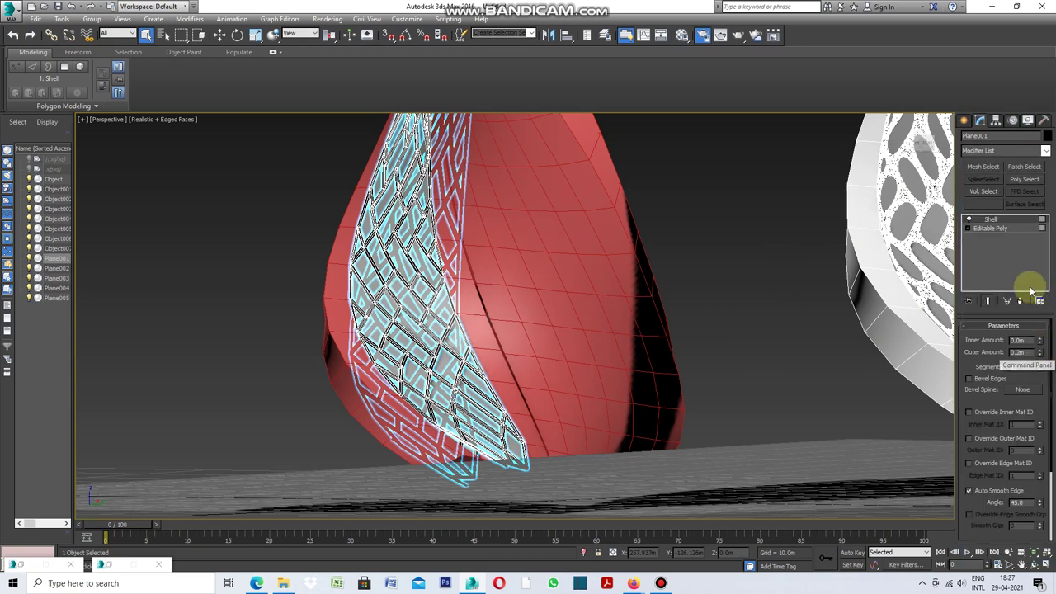
click(1044, 152)
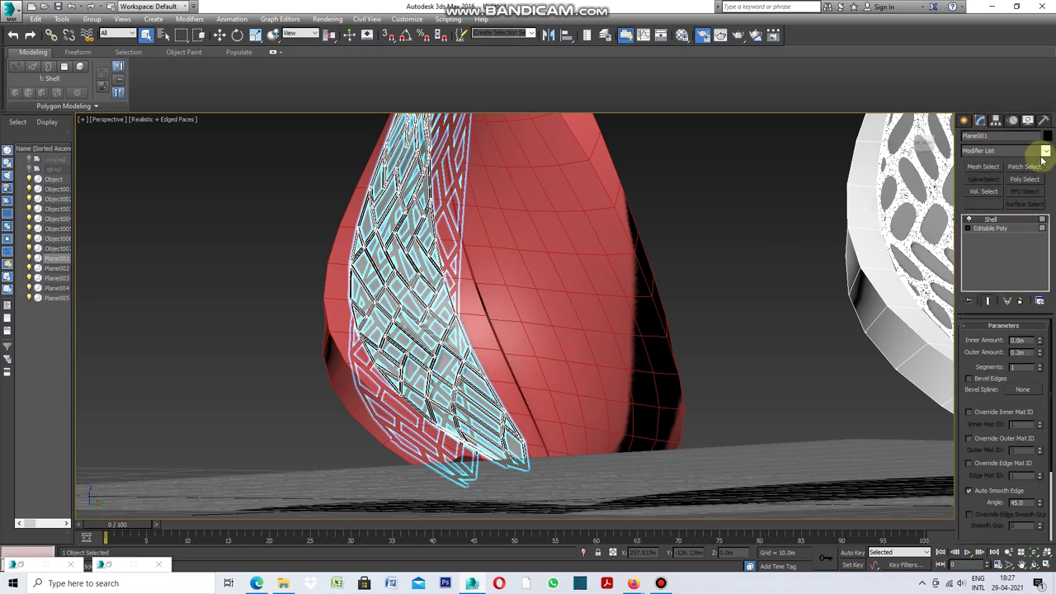
click(1046, 152)
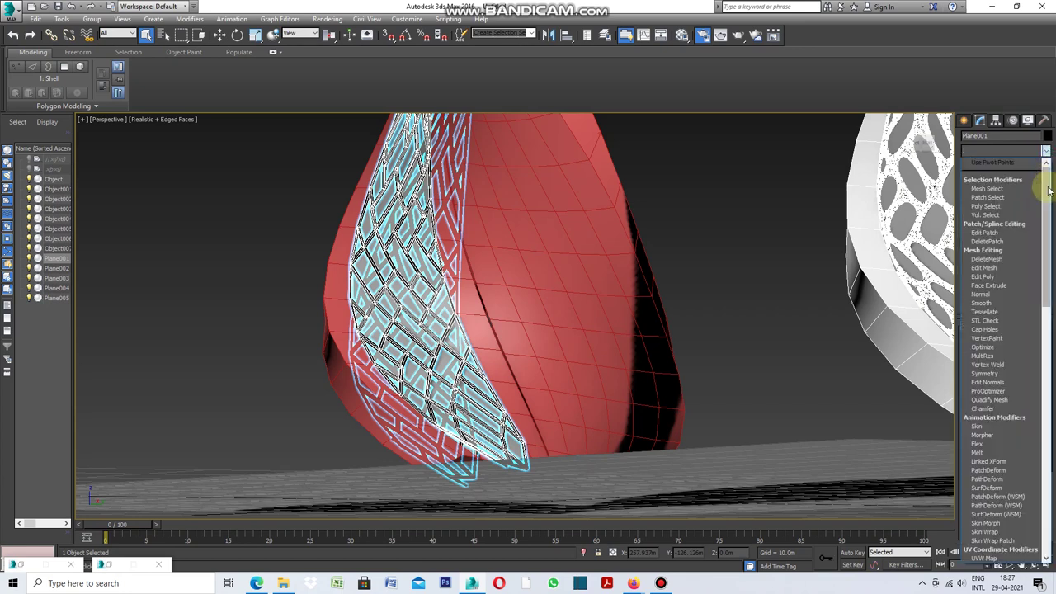
drag(1049, 188, 1046, 413)
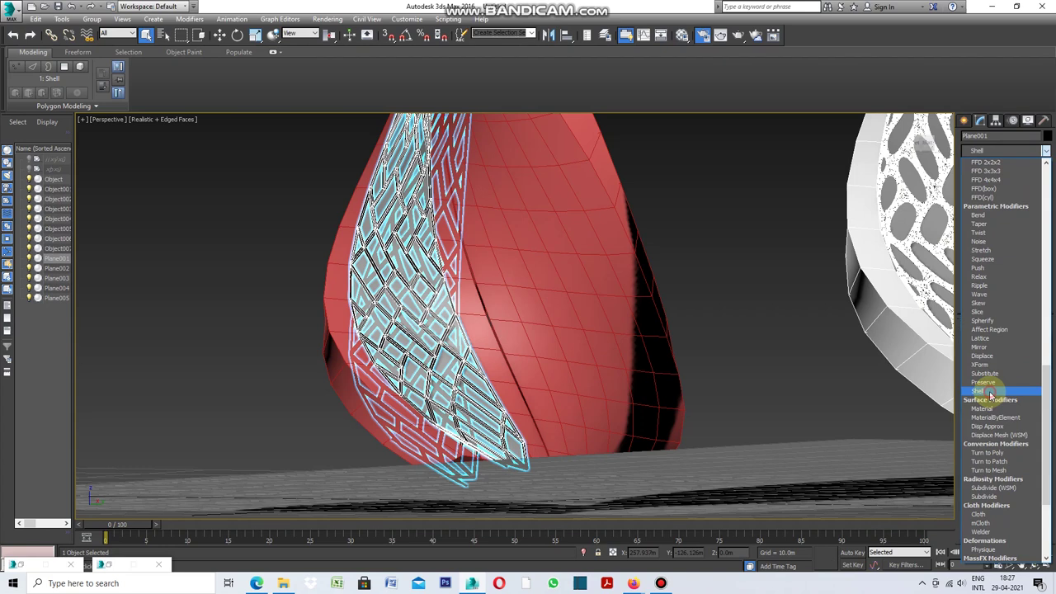
click(990, 391)
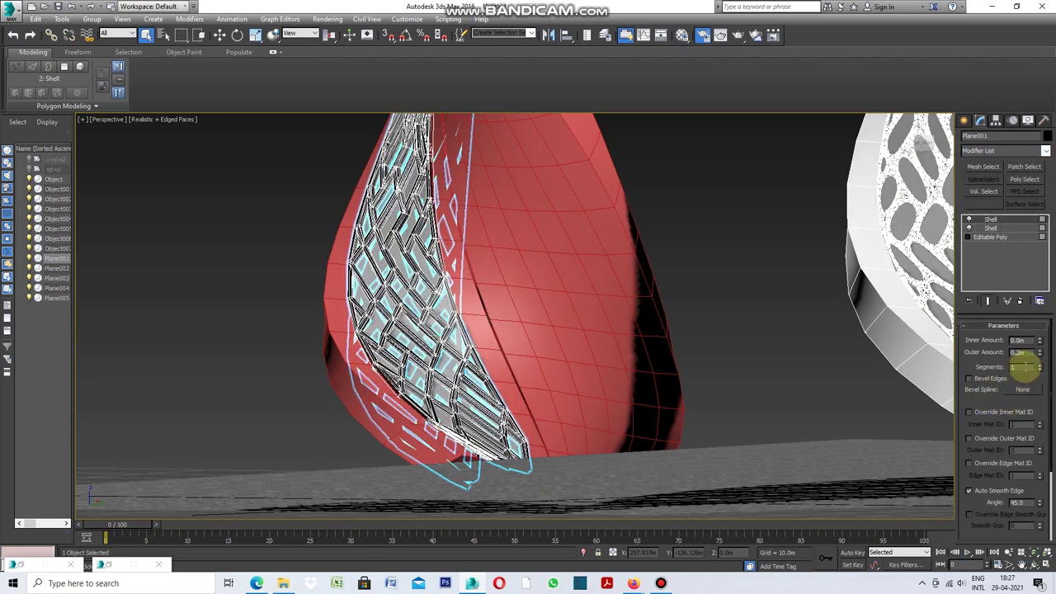
click(746, 336)
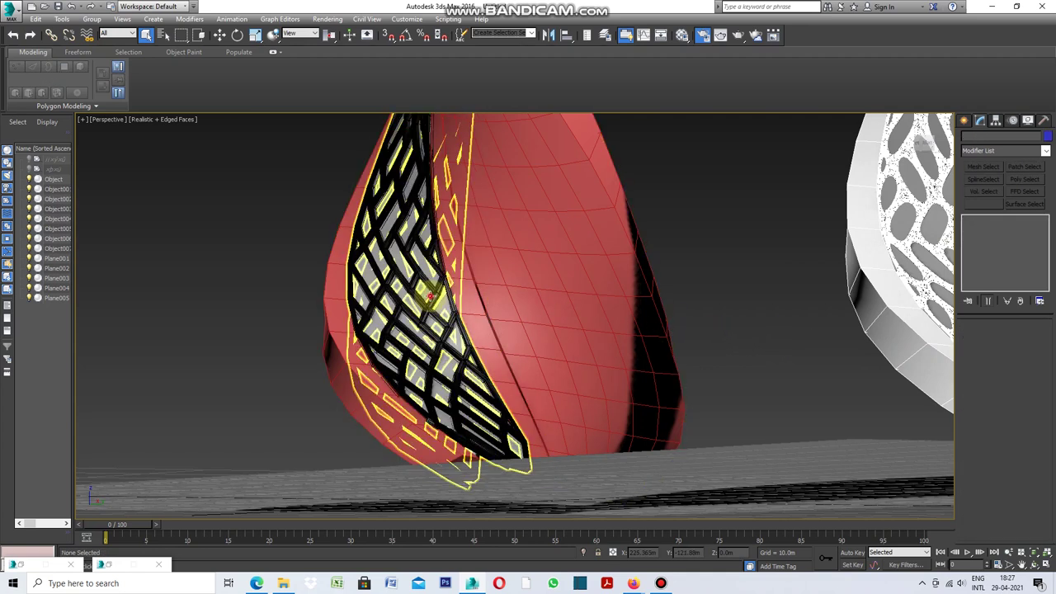
- Orbit around the red tower and reselect the thickened lattice strip
click(429, 295)
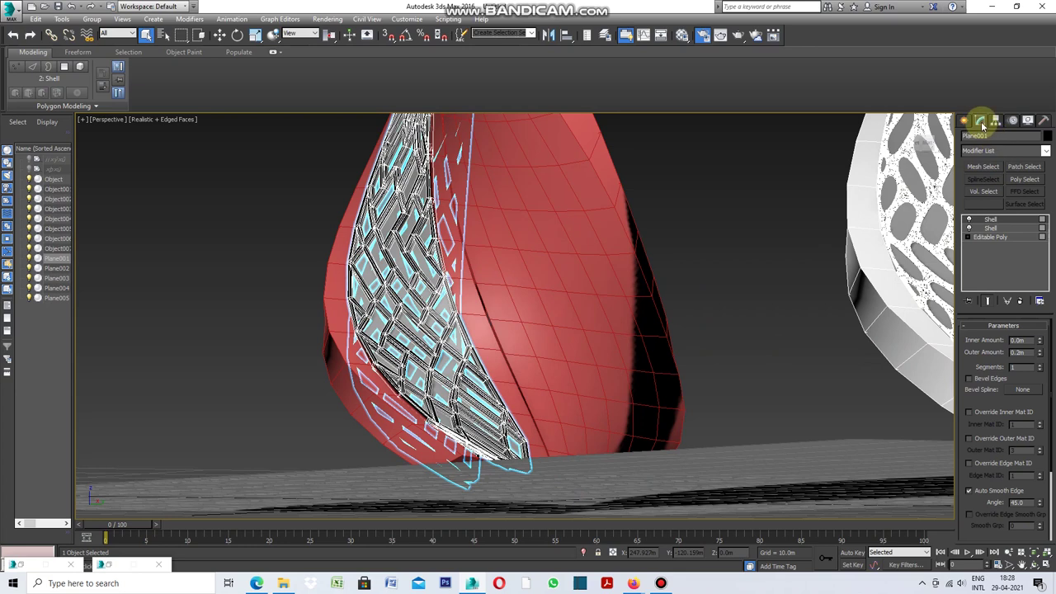
click(757, 221)
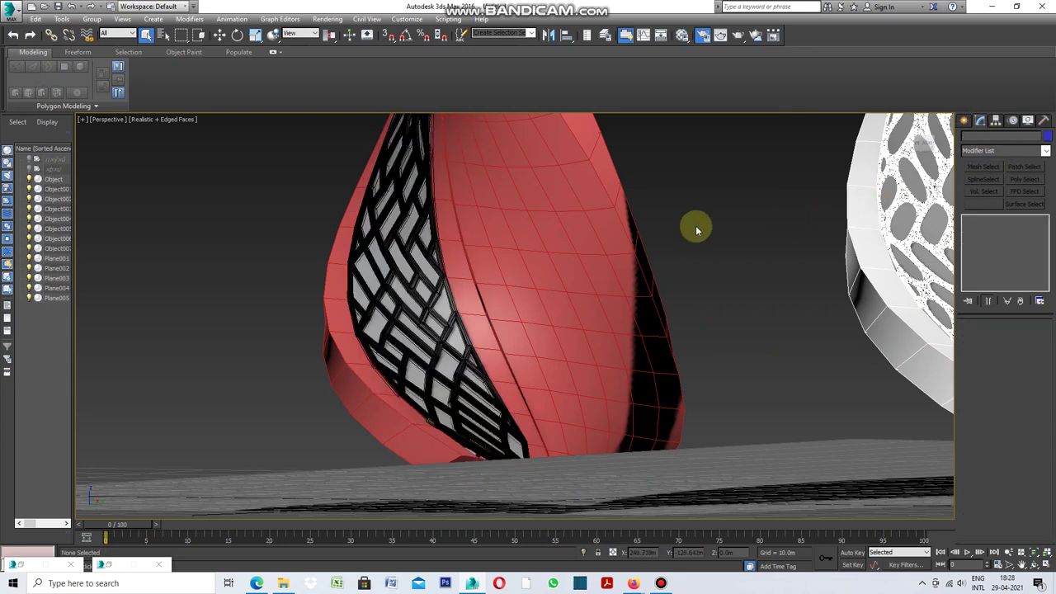
click(1021, 564)
mouse_move(669, 233)
mouse_down()
mouse_move(728, 393)
mouse_move(704, 235)
mouse_up()
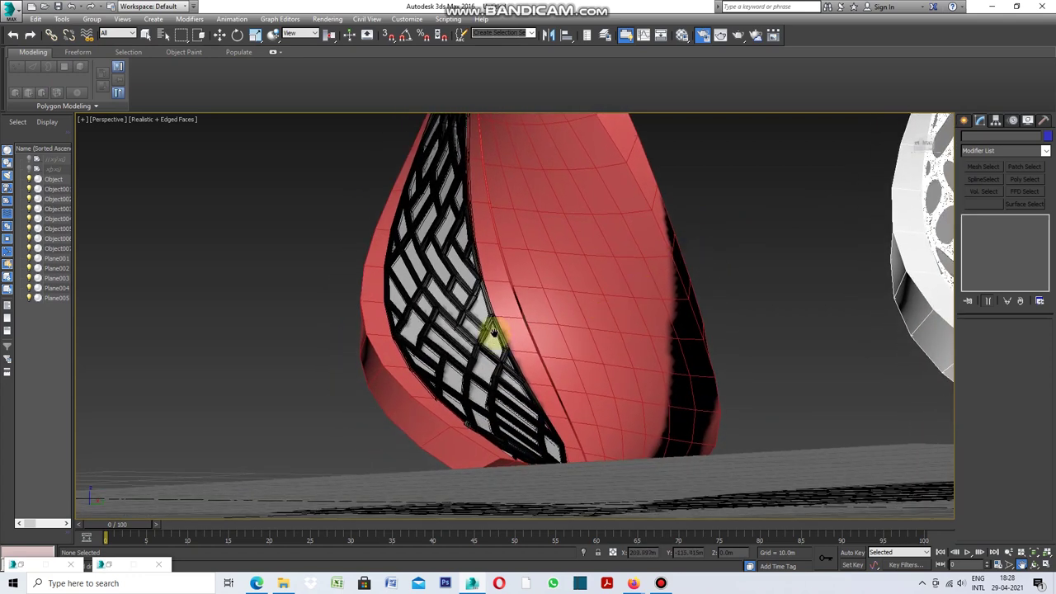
click(146, 34)
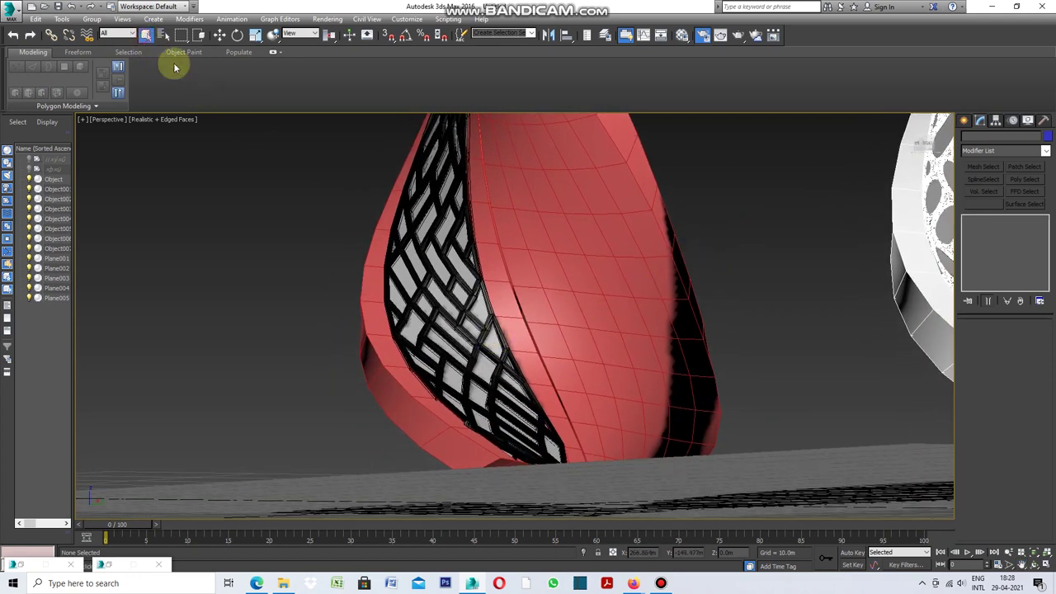
click(440, 307)
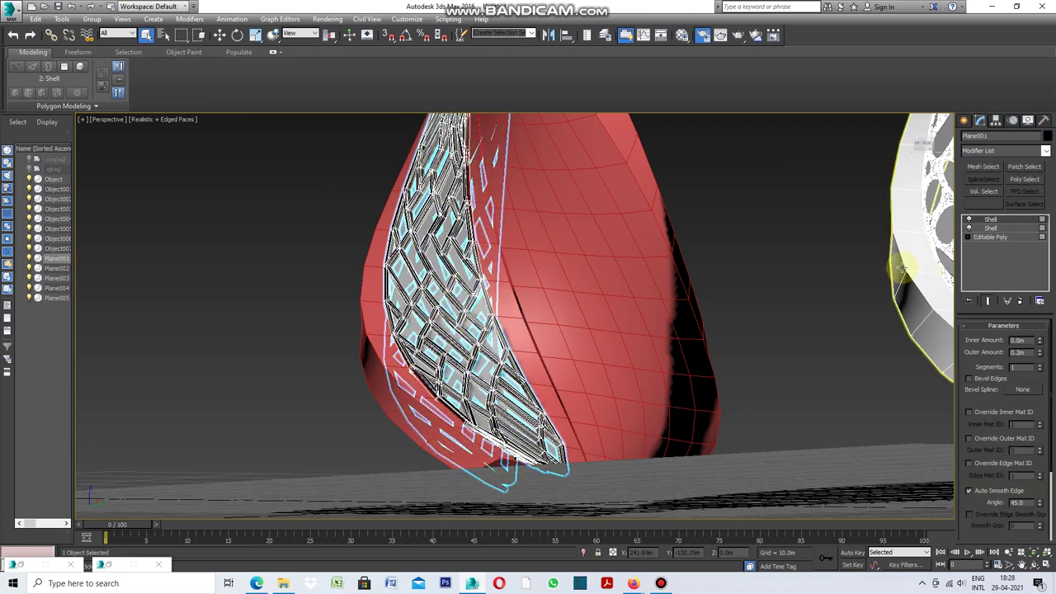
click(1045, 150)
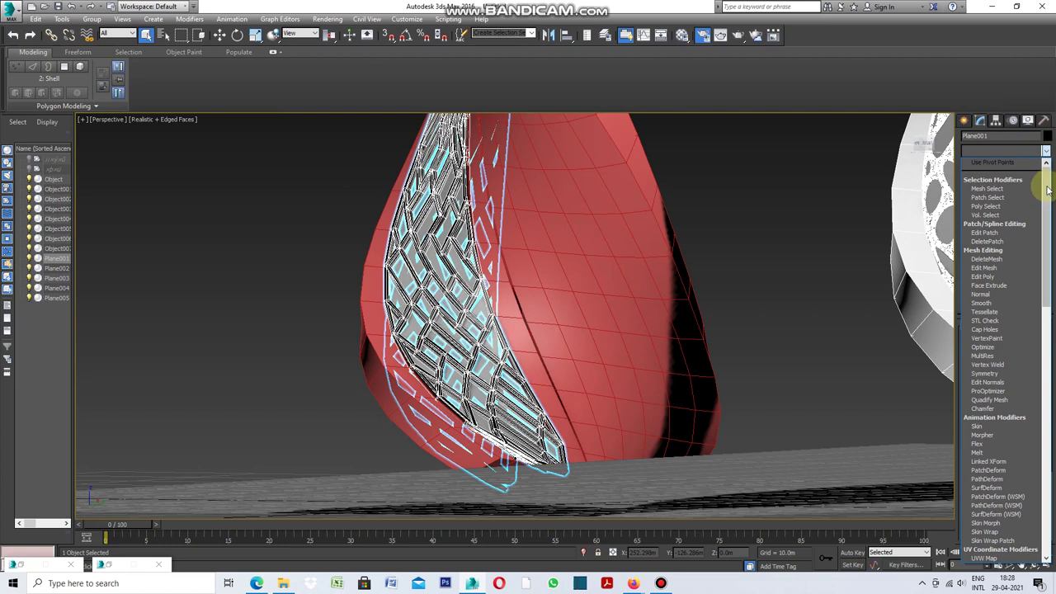
drag(1047, 192, 1051, 290)
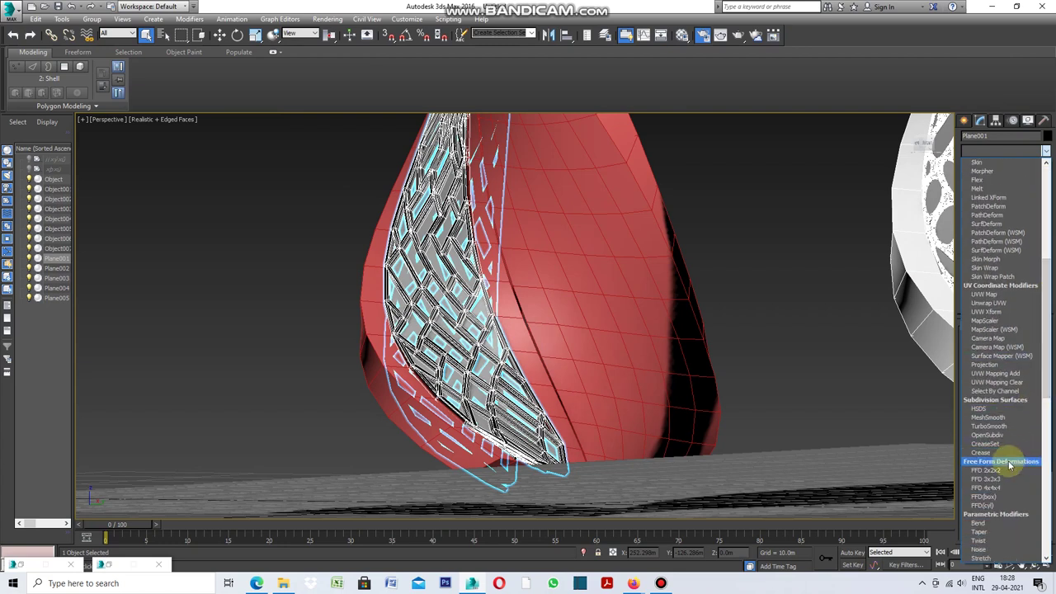
- Add a TurboSmooth modifier to the thickened lattice strip
scroll(1007, 349, down, 1)
scroll(1007, 349, down, 2)
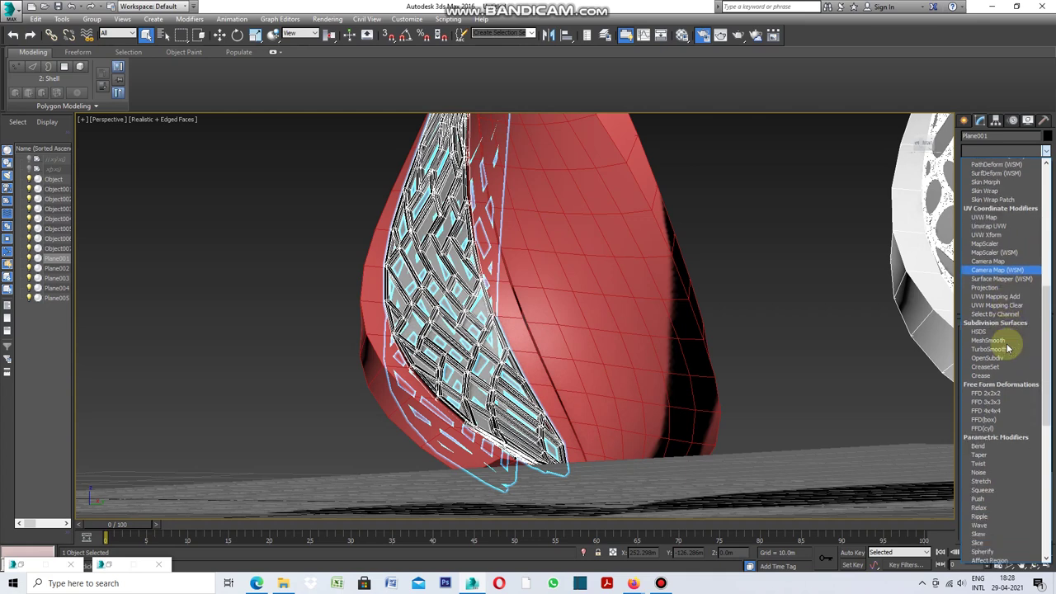
scroll(1007, 350, down, 2)
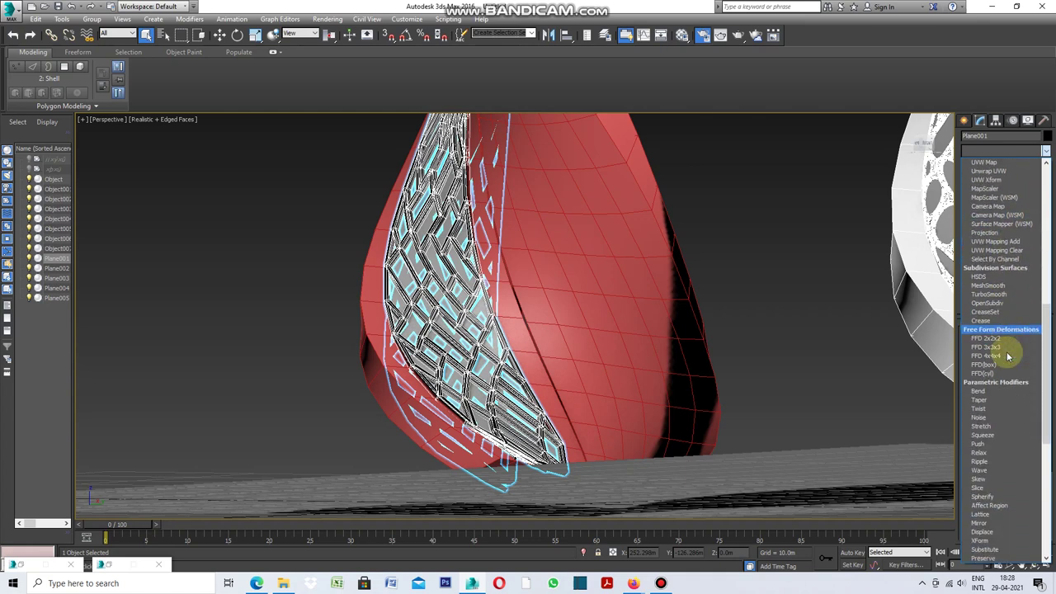
scroll(1007, 355, down, 1)
click(986, 269)
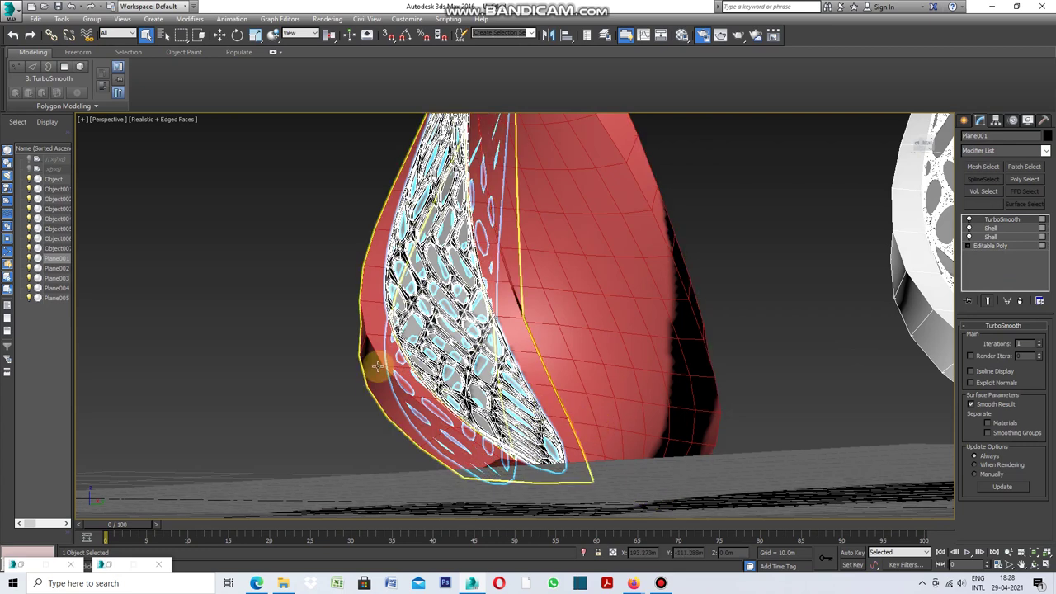
- Zoom in and out to inspect the rounded openings, then reselect the strip
scroll(445, 363, up, 3)
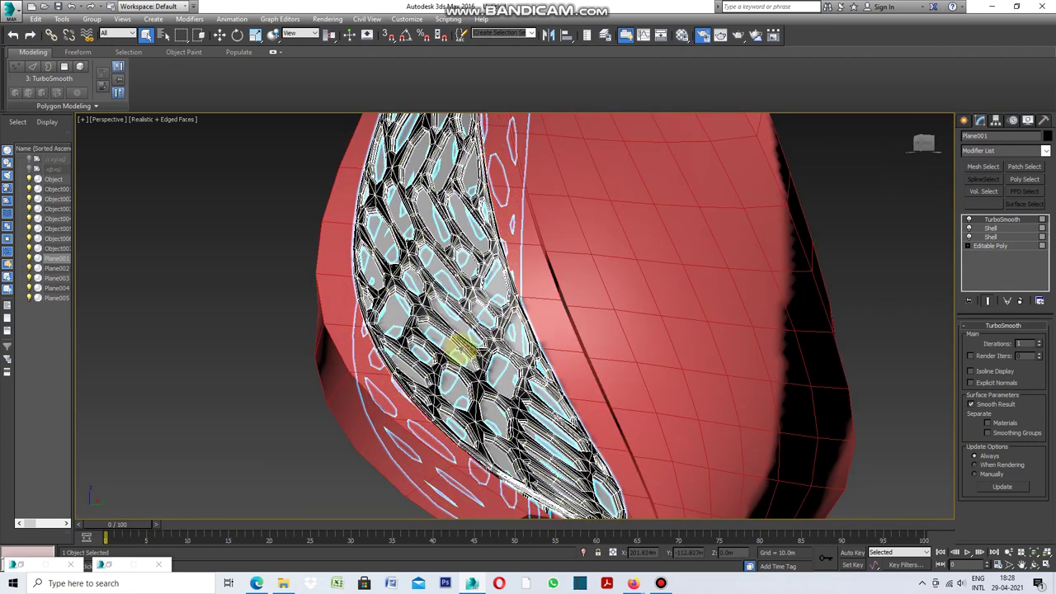
scroll(459, 348, up, 2)
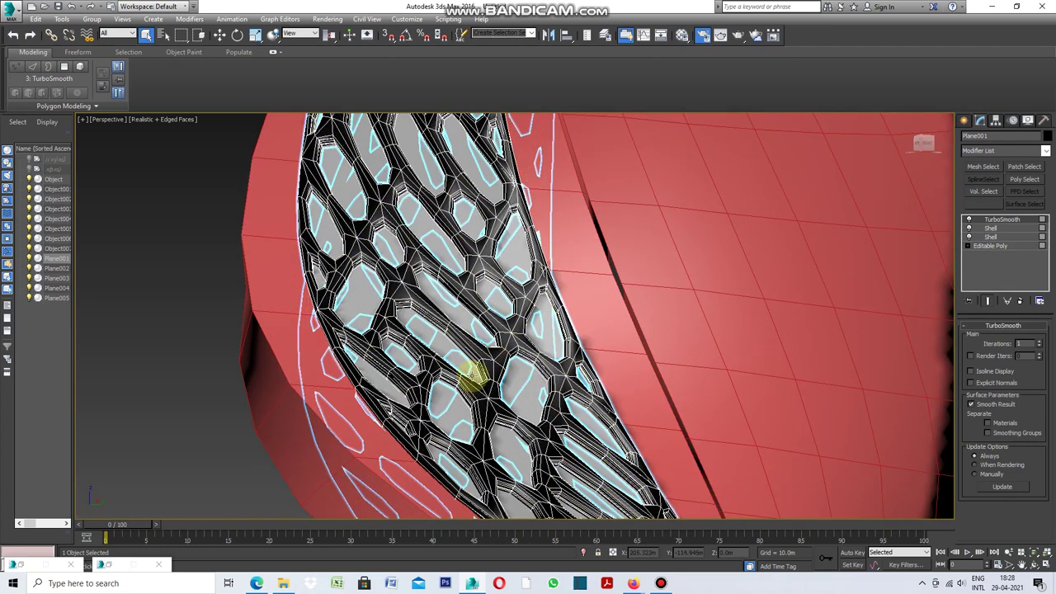
scroll(445, 338, down, 2)
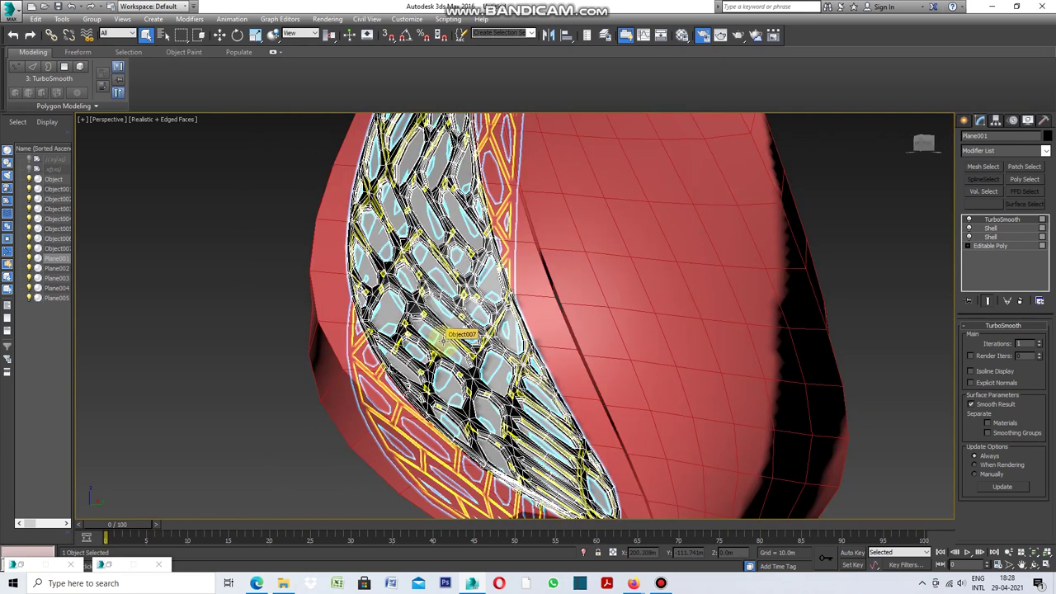
scroll(438, 338, down, 3)
scroll(439, 338, down, 1)
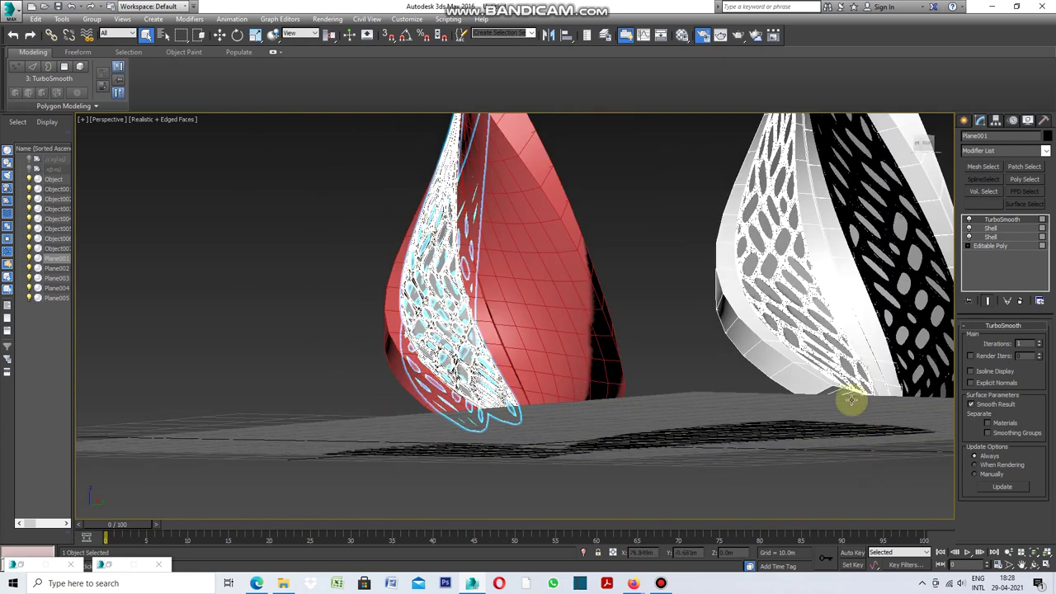
click(678, 263)
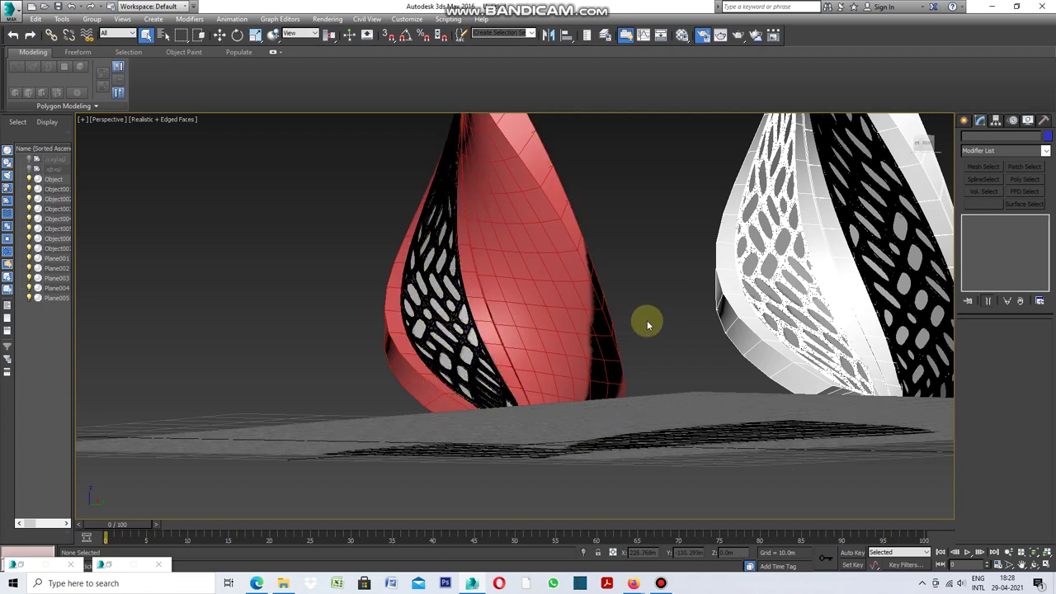
scroll(370, 296, up, 2)
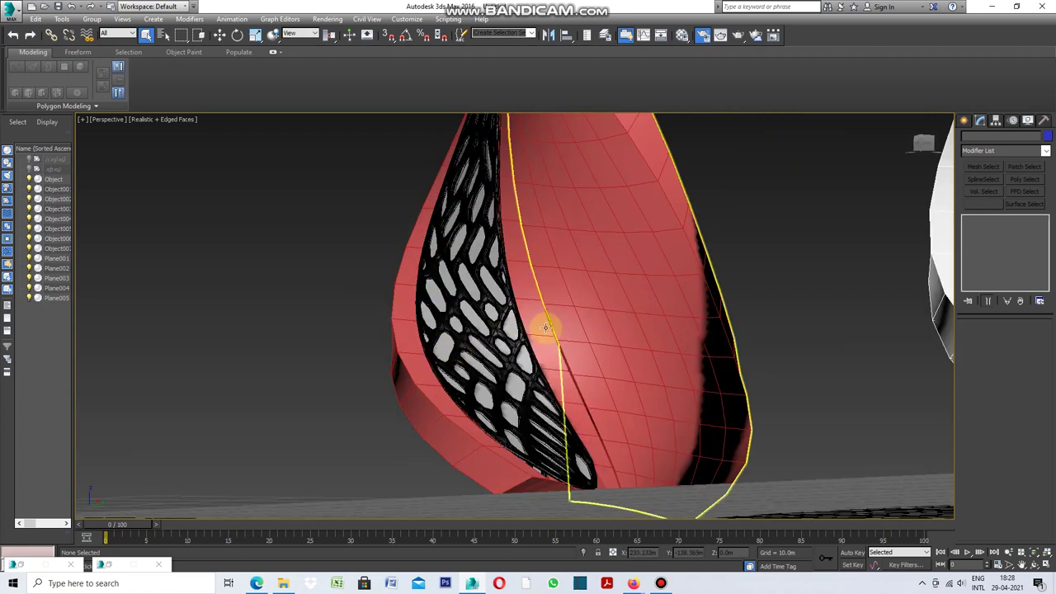
scroll(528, 332, up, 4)
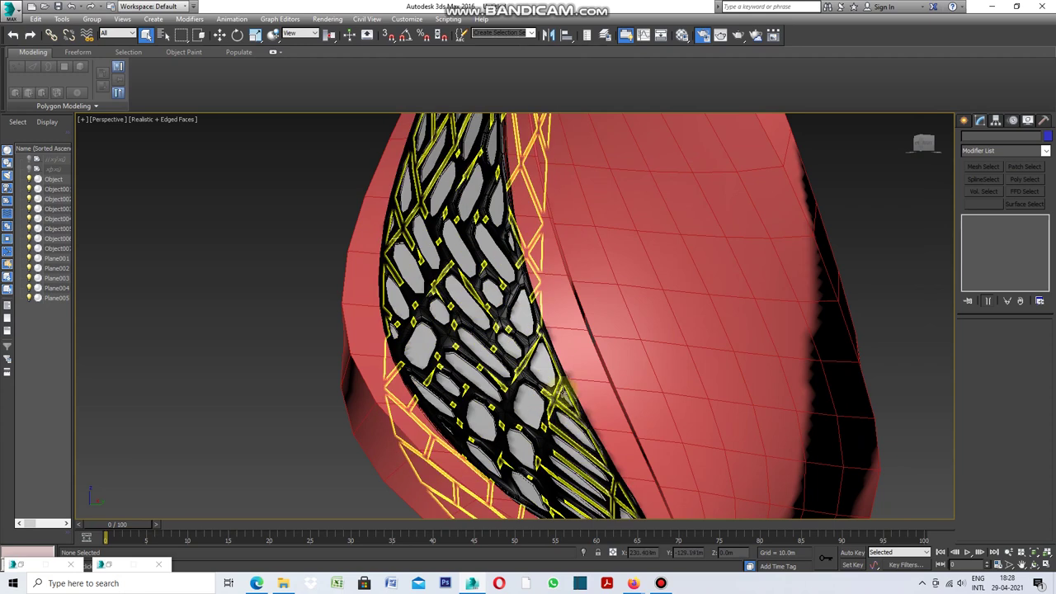
click(500, 322)
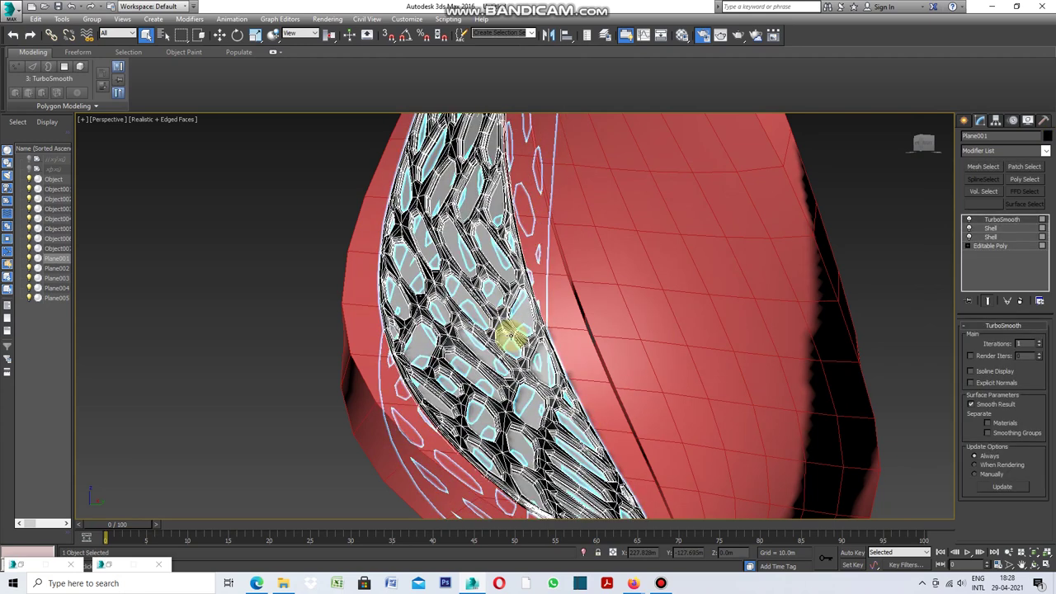
right_click(240, 212)
mouse_move(272, 319)
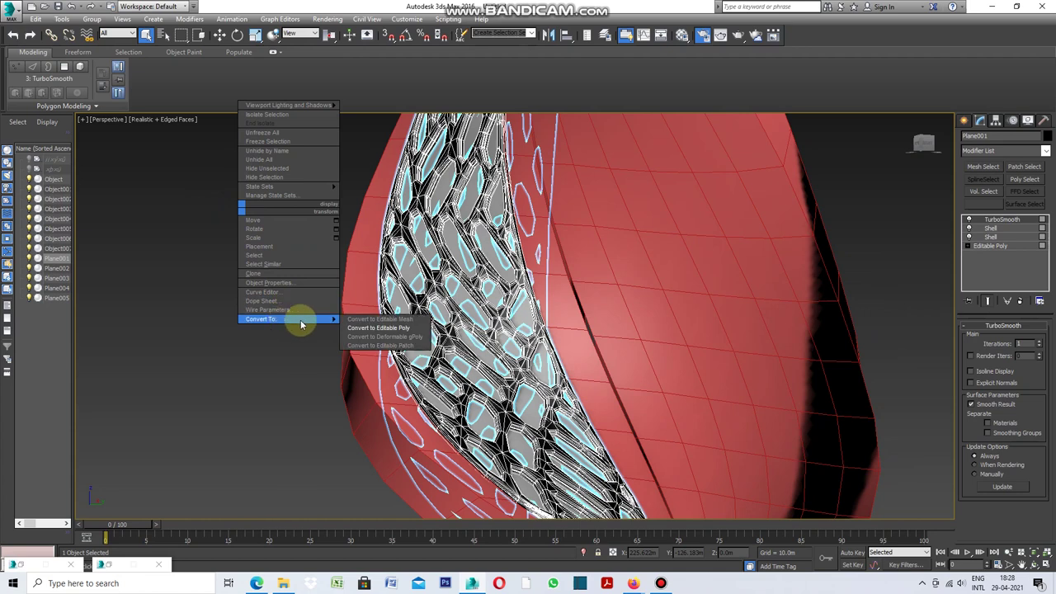
- Collapse the smoothed strip to an Editable Poly and select its 23232 polygons
click(359, 327)
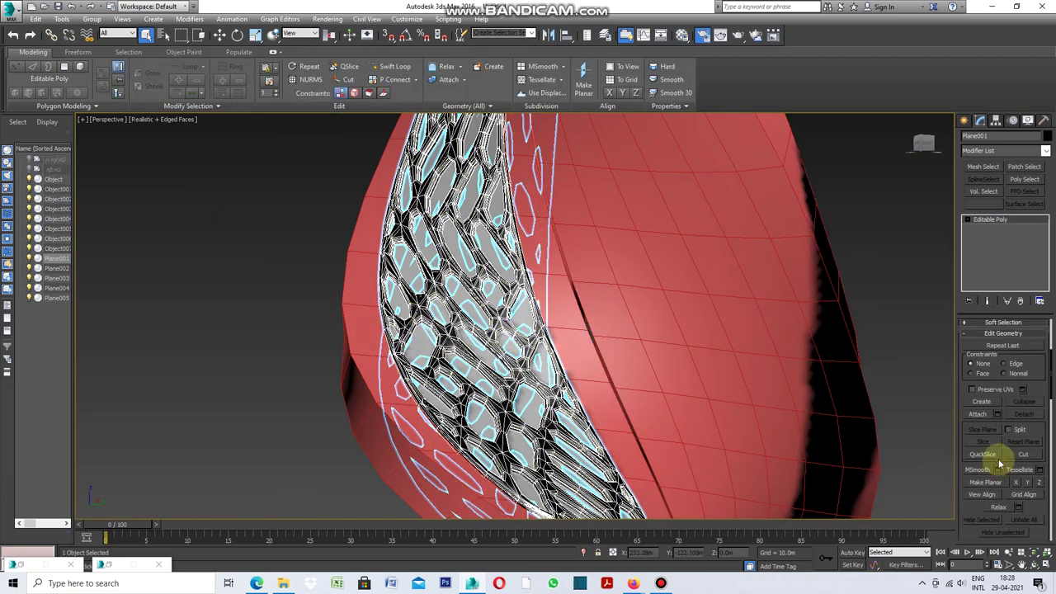
scroll(999, 464, up, 1)
scroll(1001, 465, up, 1)
scroll(1002, 458, up, 1)
scroll(1003, 449, up, 1)
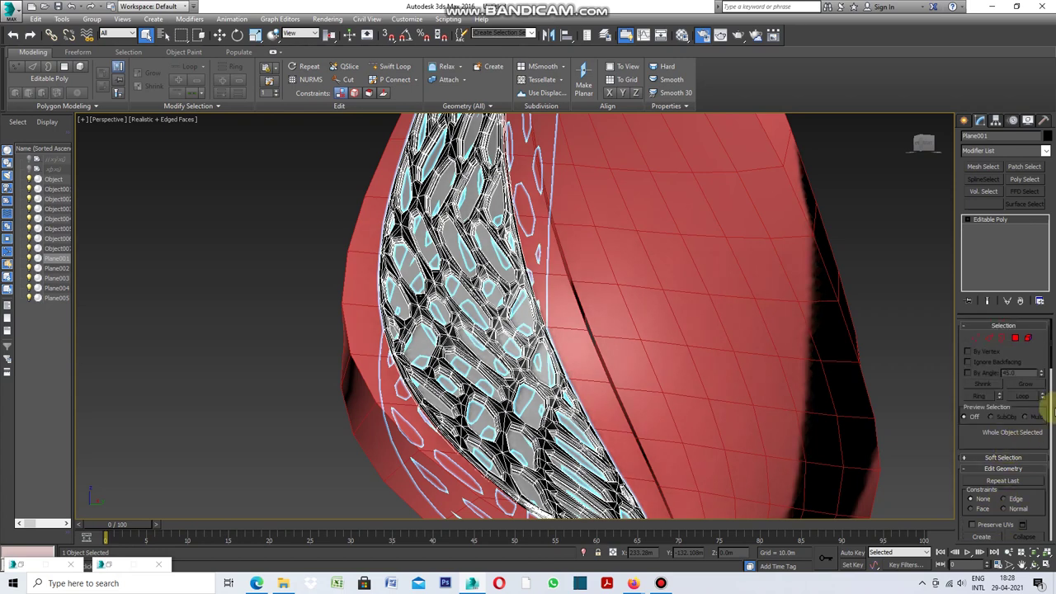
click(1015, 339)
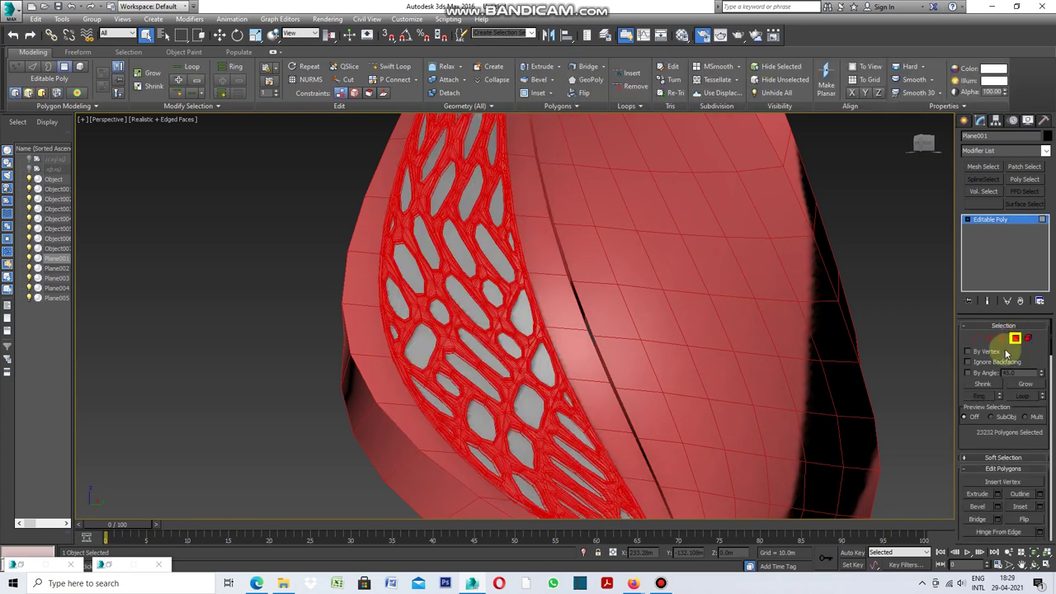
scroll(1052, 350, down, 2)
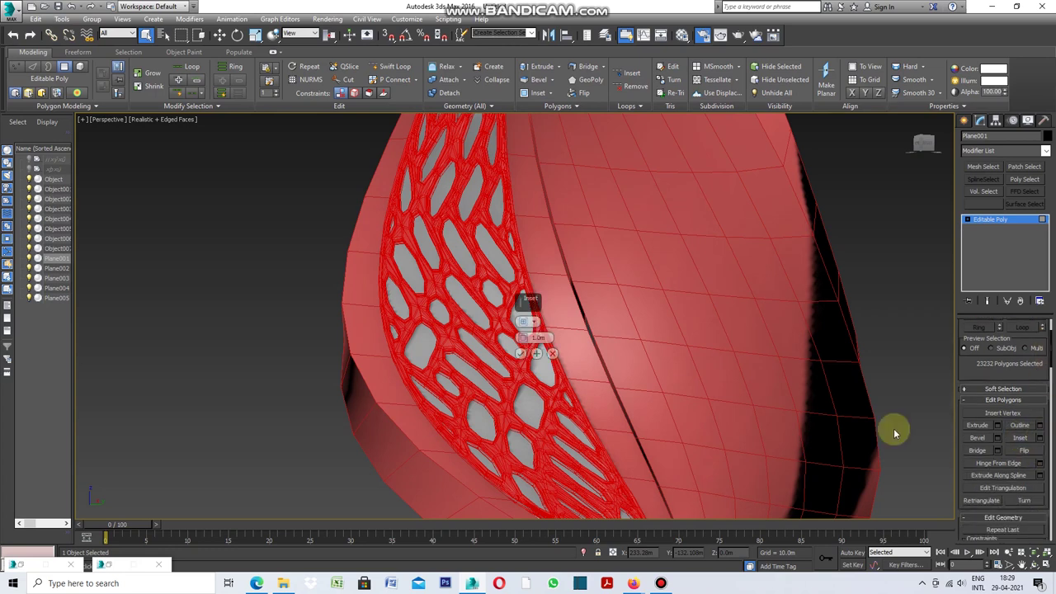
- Inset all lattice polygons By Polygon by 0.05m
click(531, 324)
click(565, 340)
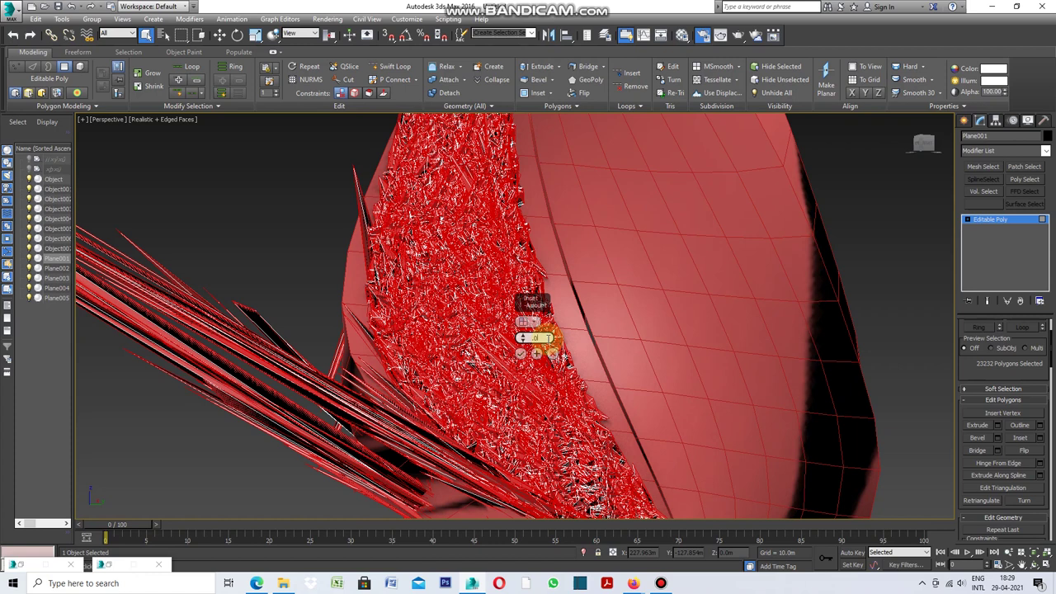
key(Return)
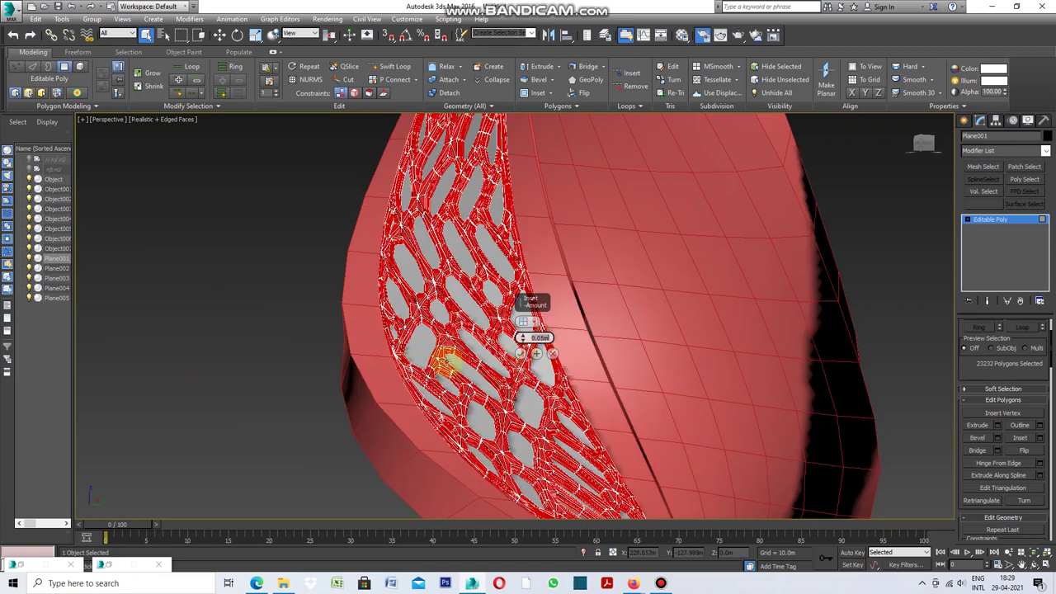
scroll(441, 357, up, 2)
scroll(440, 353, up, 2)
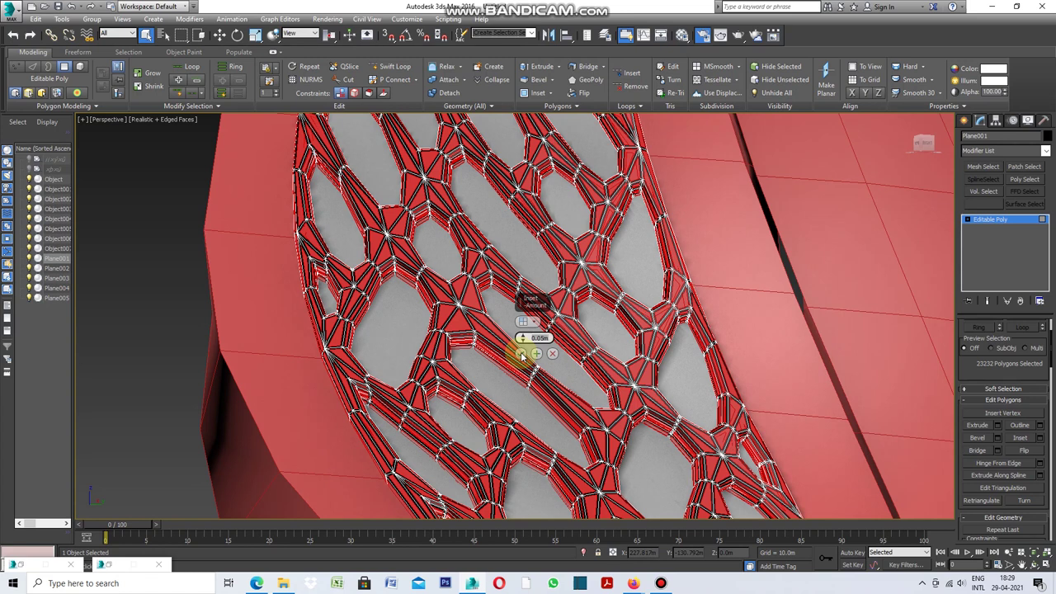
click(521, 354)
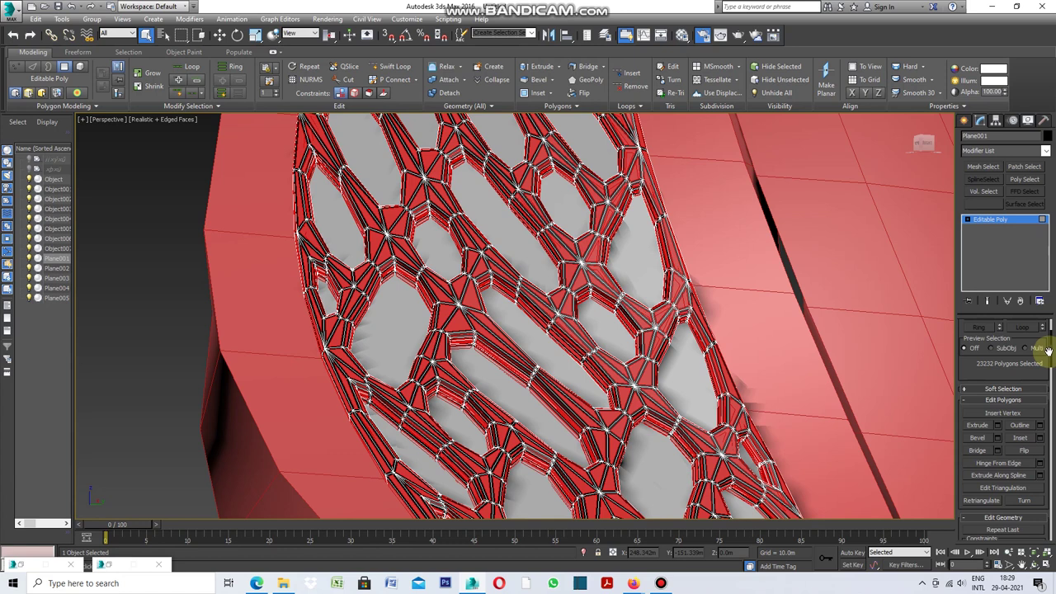
drag(1052, 351, 1048, 380)
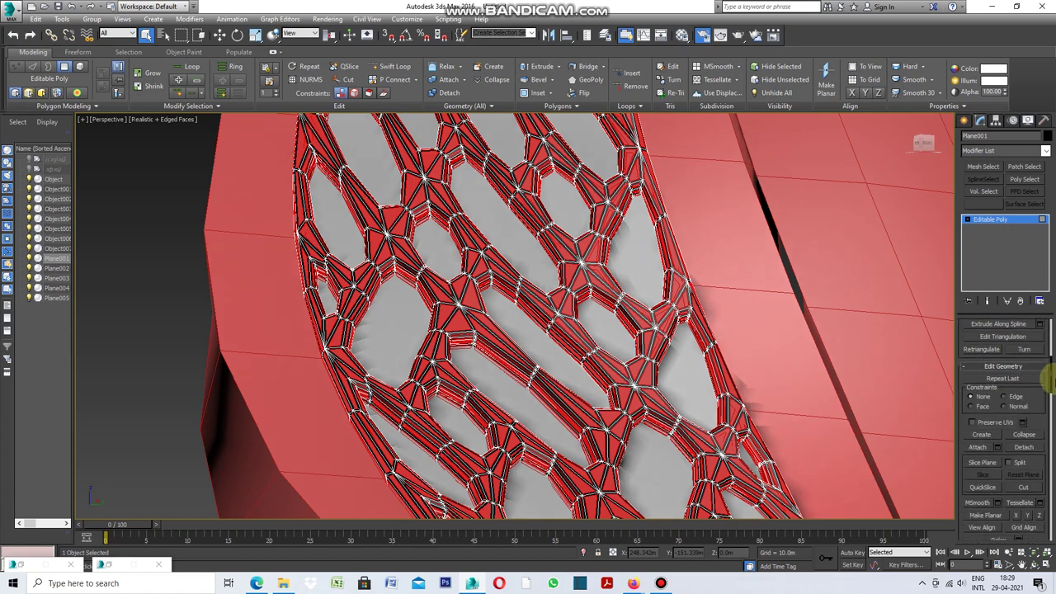
- Detach the selected lattice faces under the default name and set the object colour to white
click(1023, 446)
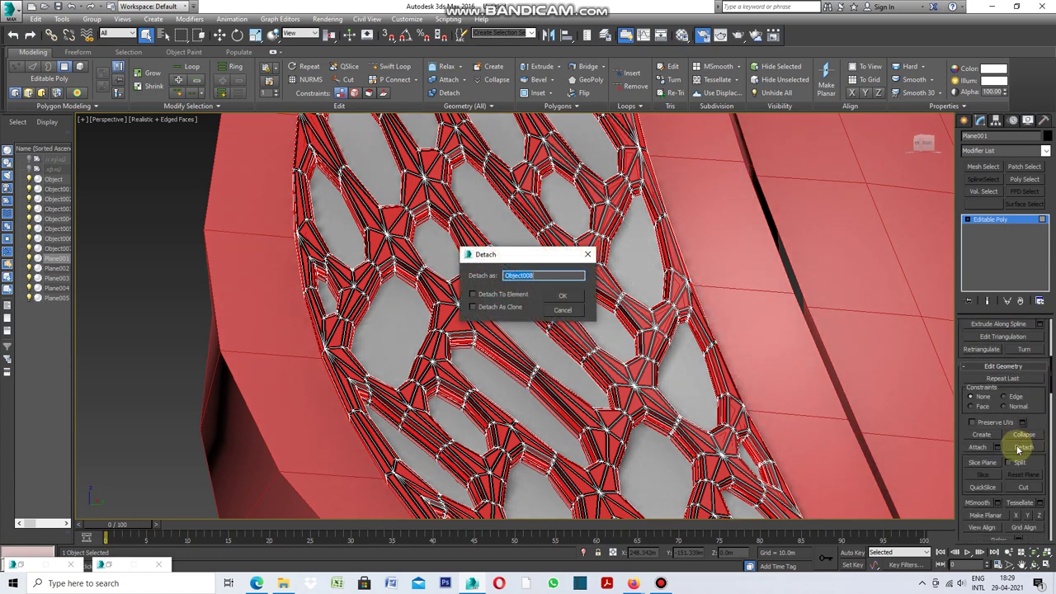
click(562, 295)
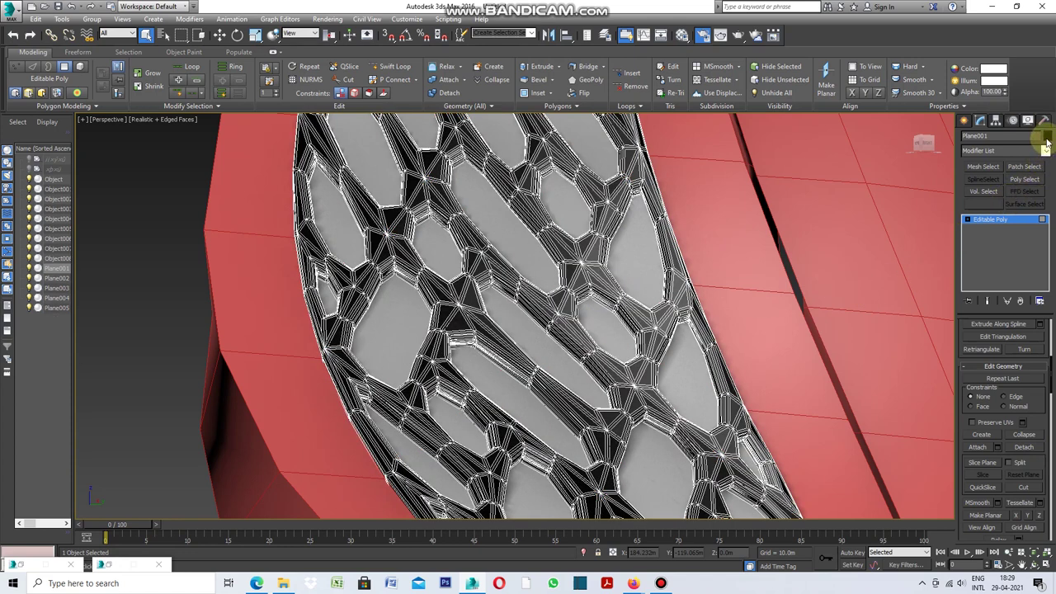
click(1046, 136)
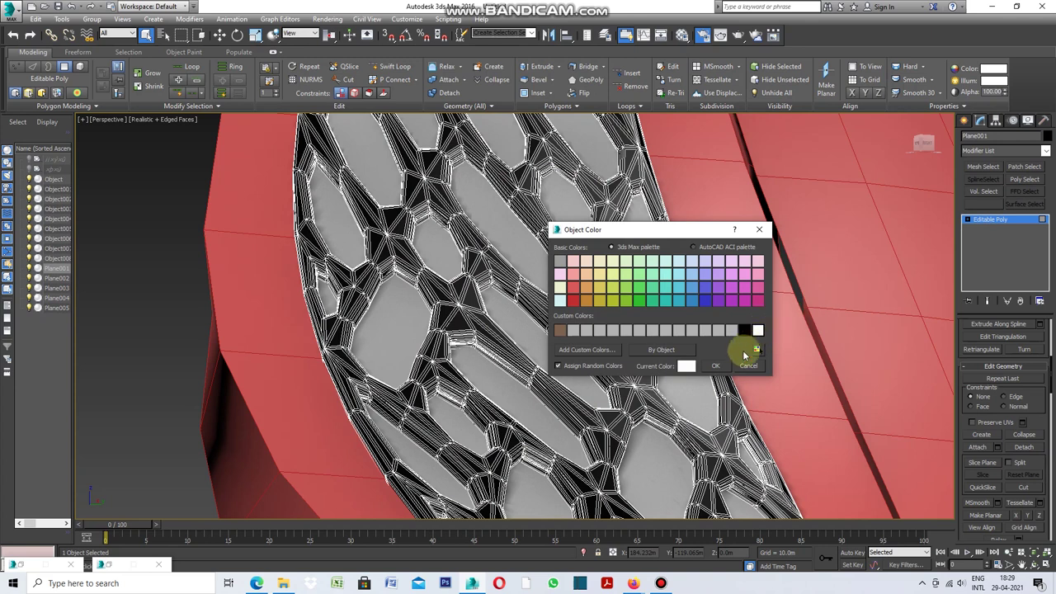
click(718, 367)
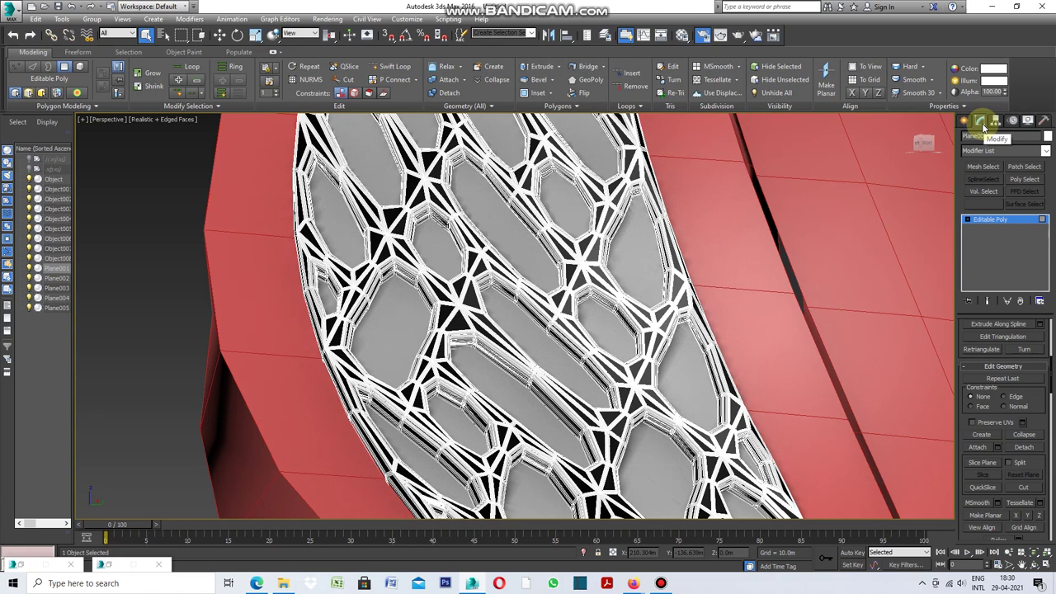
- Stack two TurboSmooth modifiers on Plane001 to round the lattice's bordered openings
click(1045, 151)
drag(1045, 198, 1052, 412)
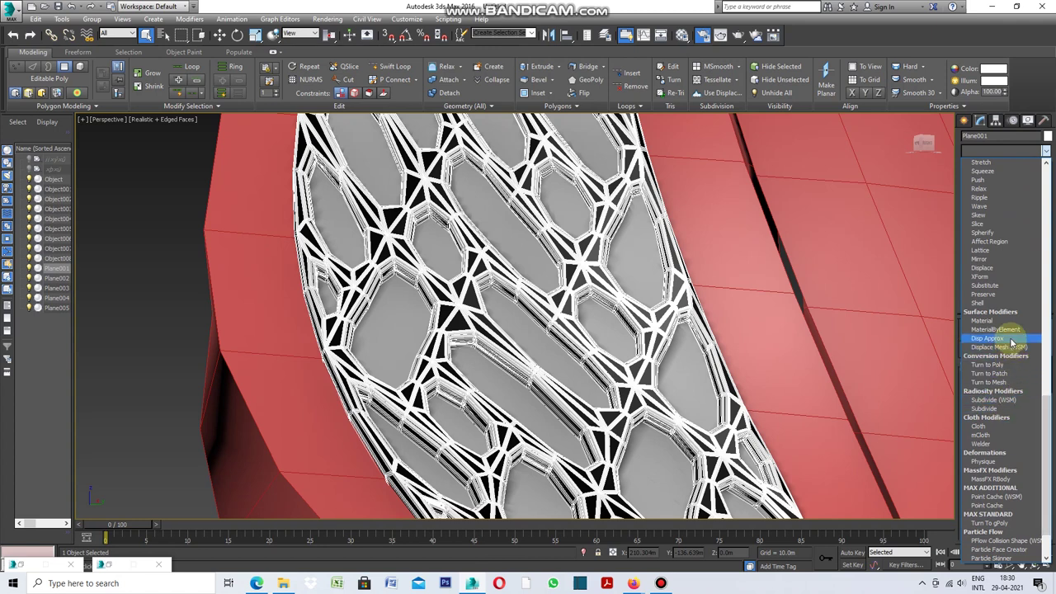
scroll(1008, 357, up, 1)
scroll(1007, 355, up, 3)
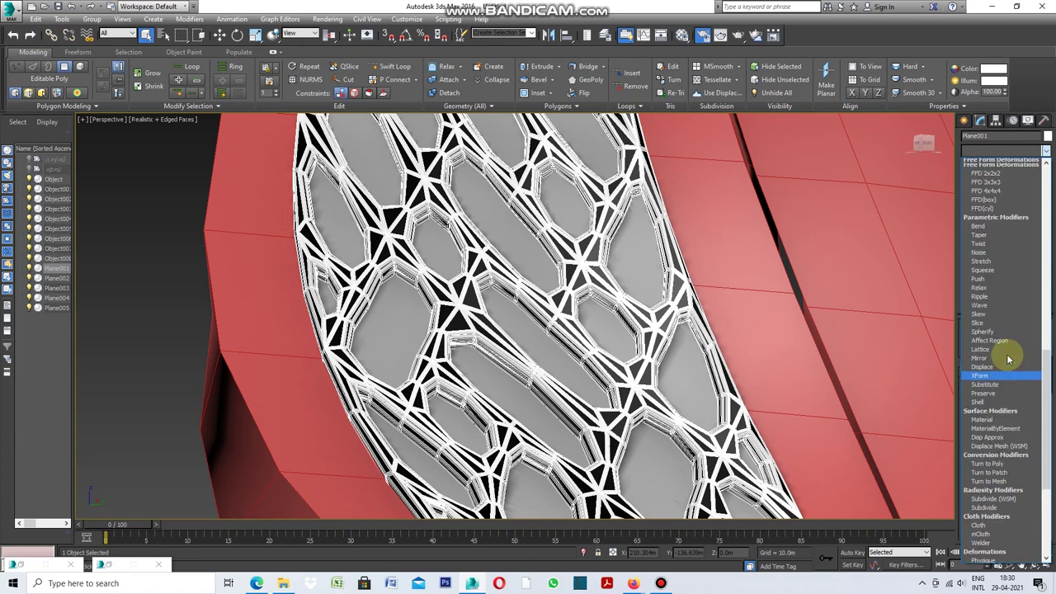
scroll(1007, 342, up, 2)
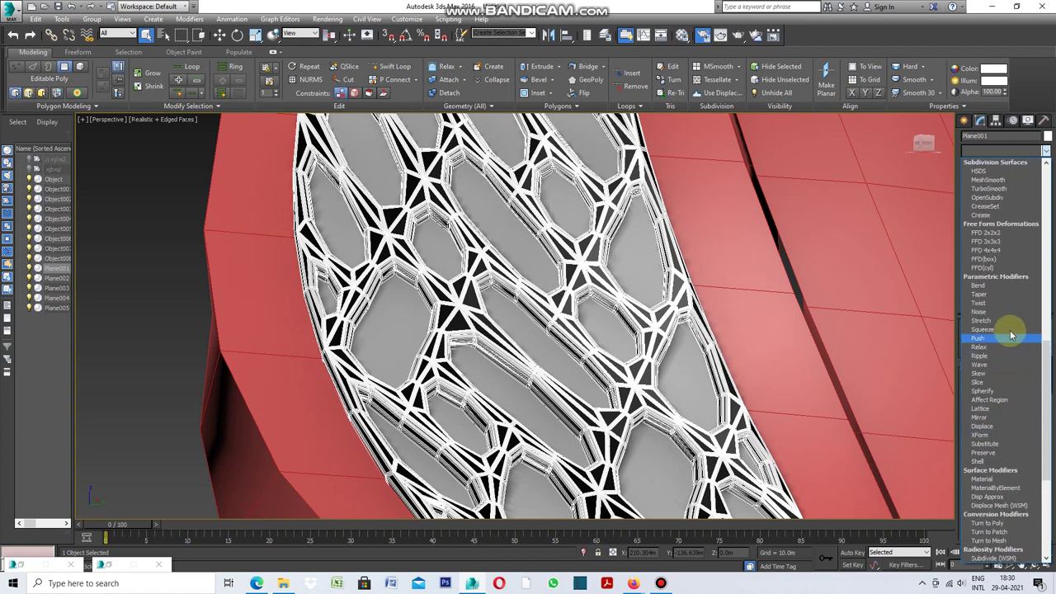
click(995, 188)
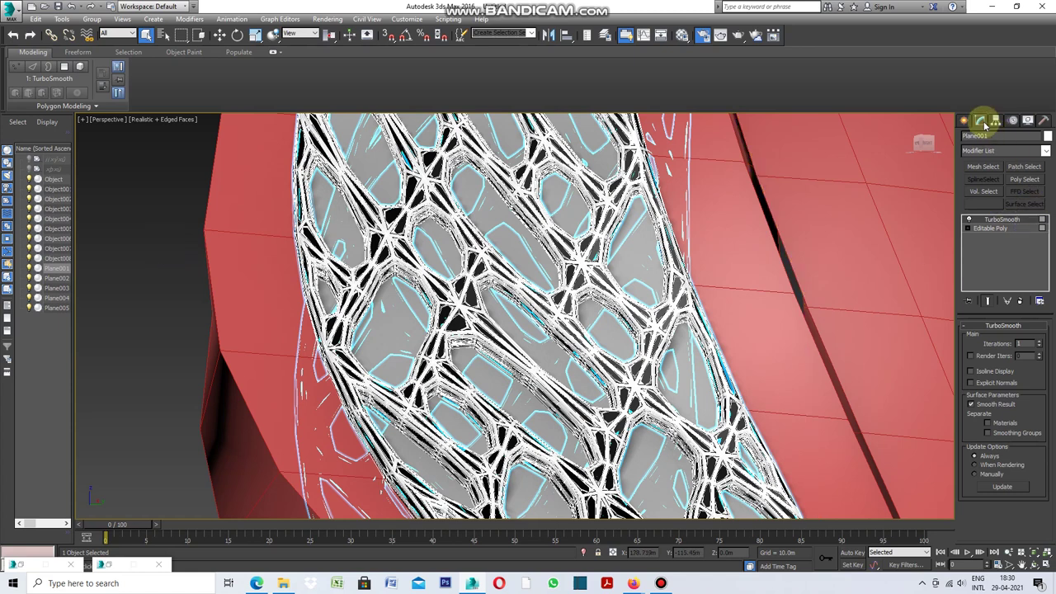
click(1045, 151)
drag(1045, 177, 1052, 302)
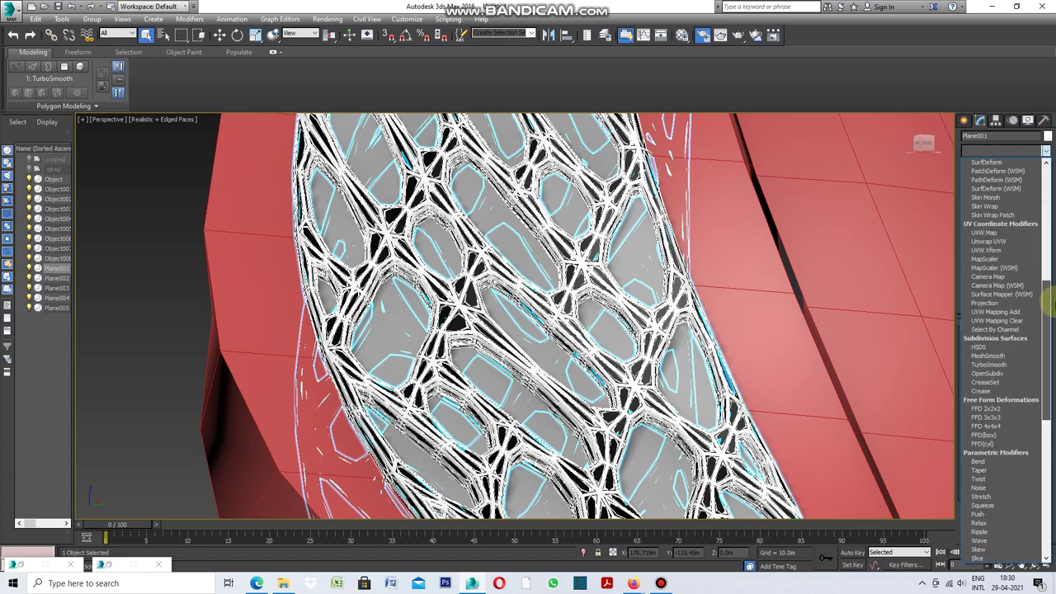
click(990, 365)
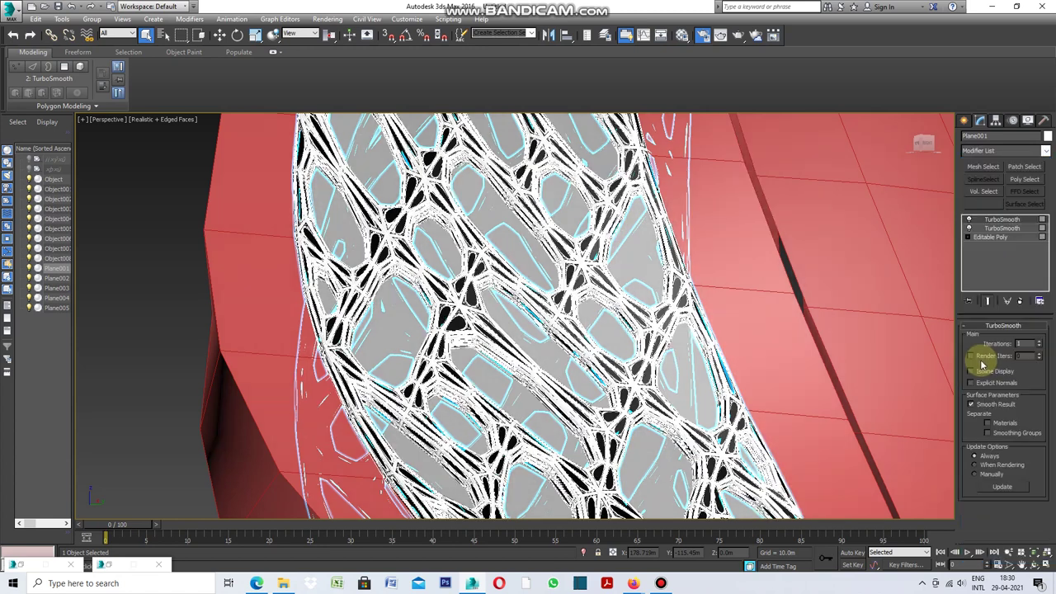
click(193, 225)
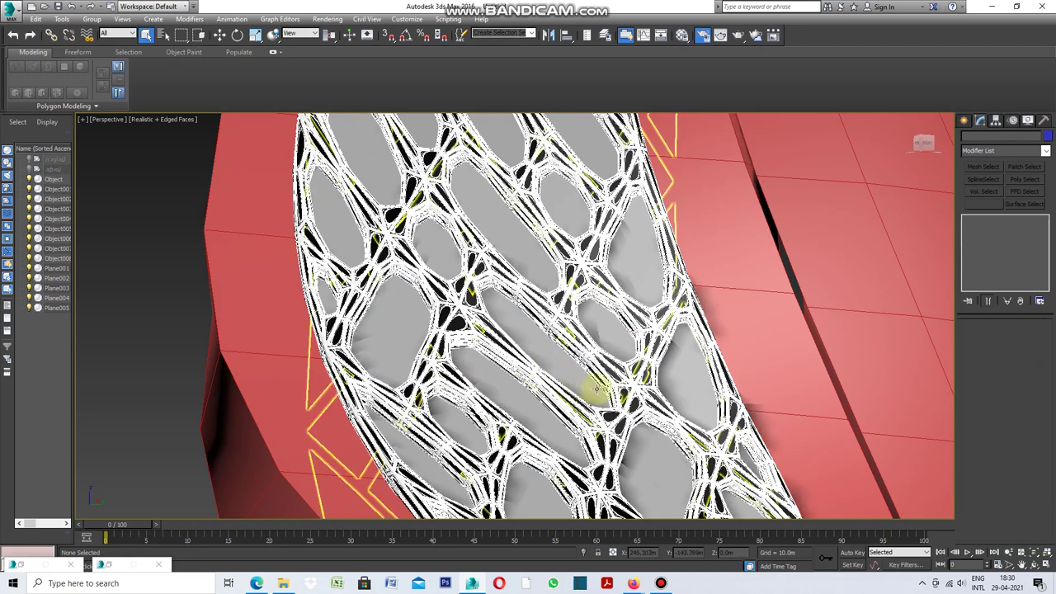
- Zoom over the smoothed lattice strip, reselect Plane001 and bring back Render Setup
scroll(633, 381, up, 3)
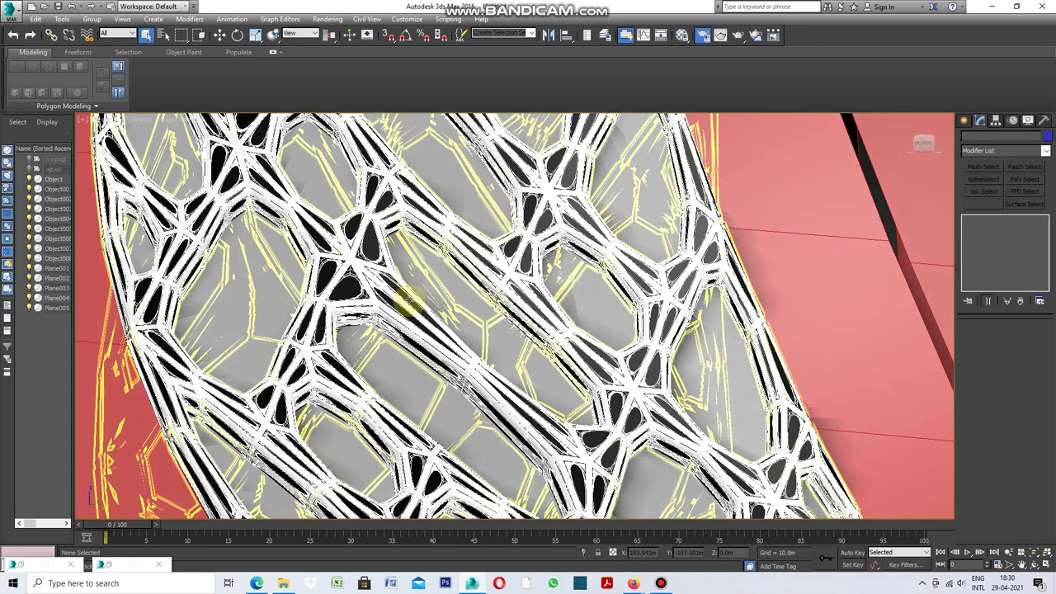
scroll(408, 303, down, 3)
scroll(408, 293, down, 2)
scroll(413, 290, down, 2)
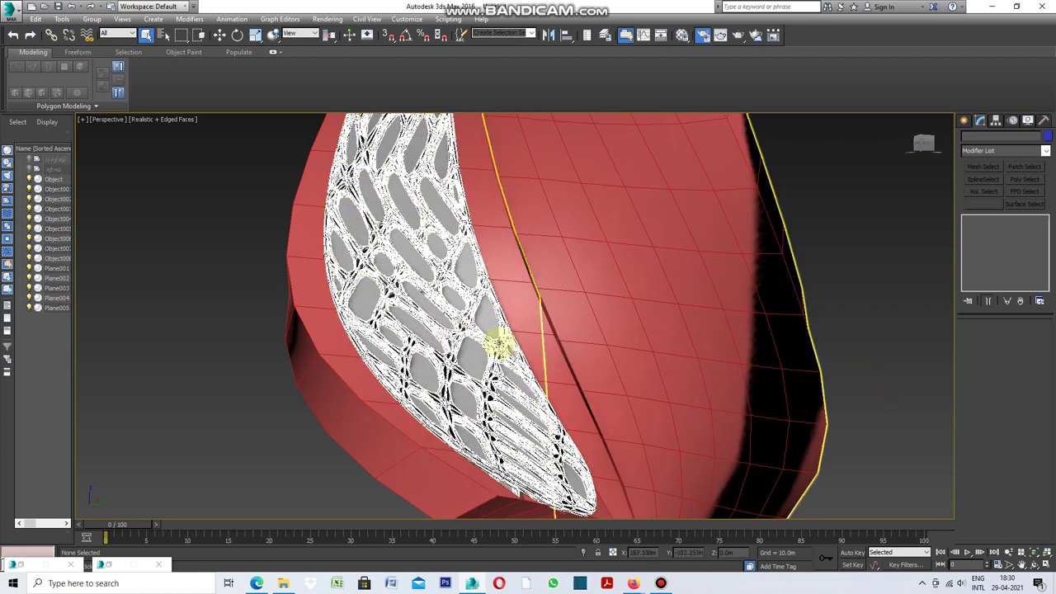
click(477, 334)
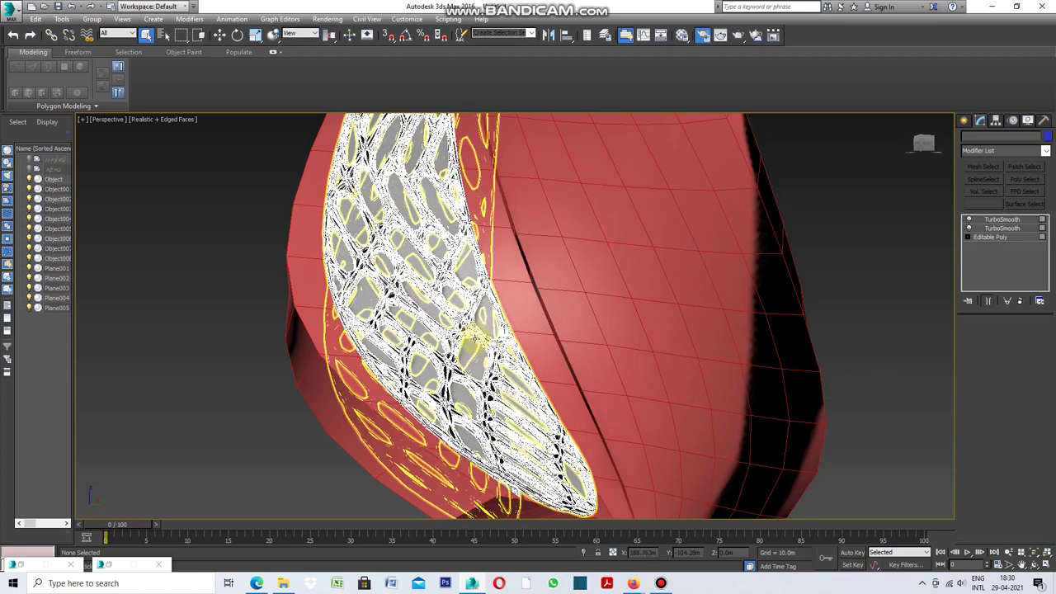
click(103, 565)
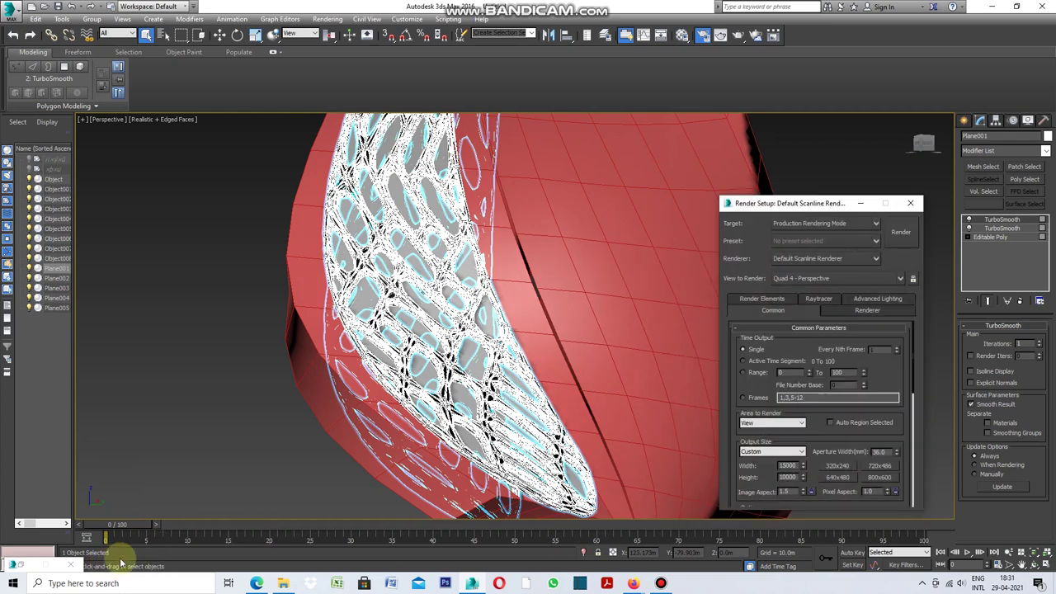
- Assign the cream 01 - Default material to Plane001 and minimize both dialogs
click(34, 566)
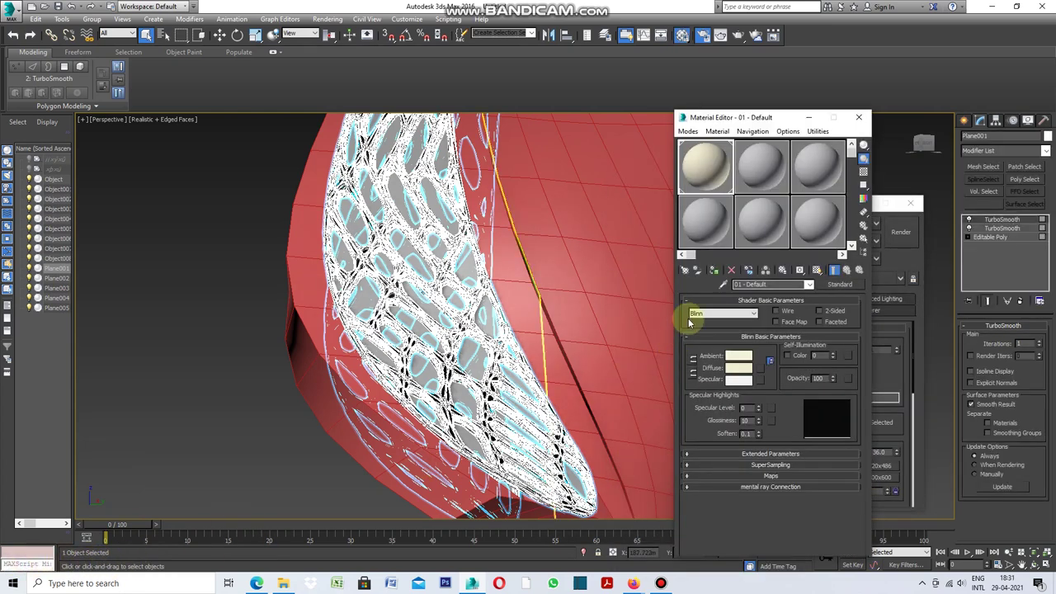
click(714, 271)
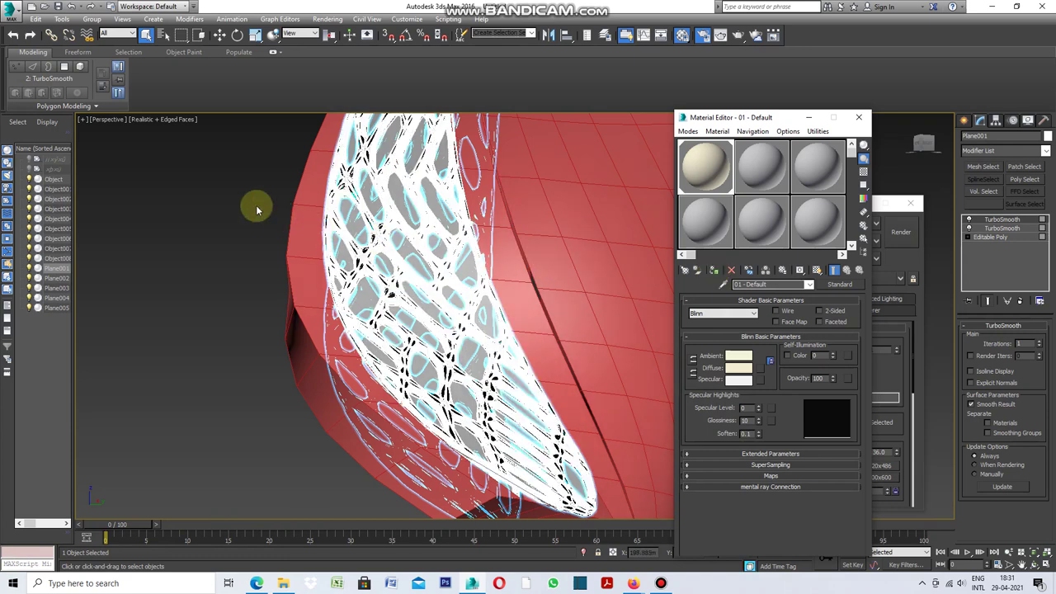
click(252, 207)
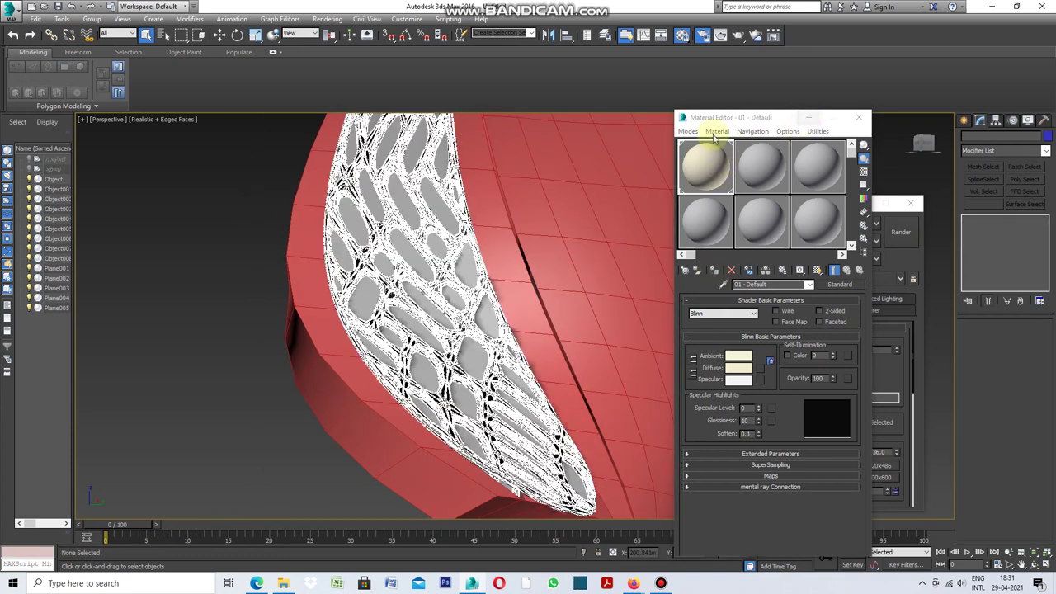
click(808, 118)
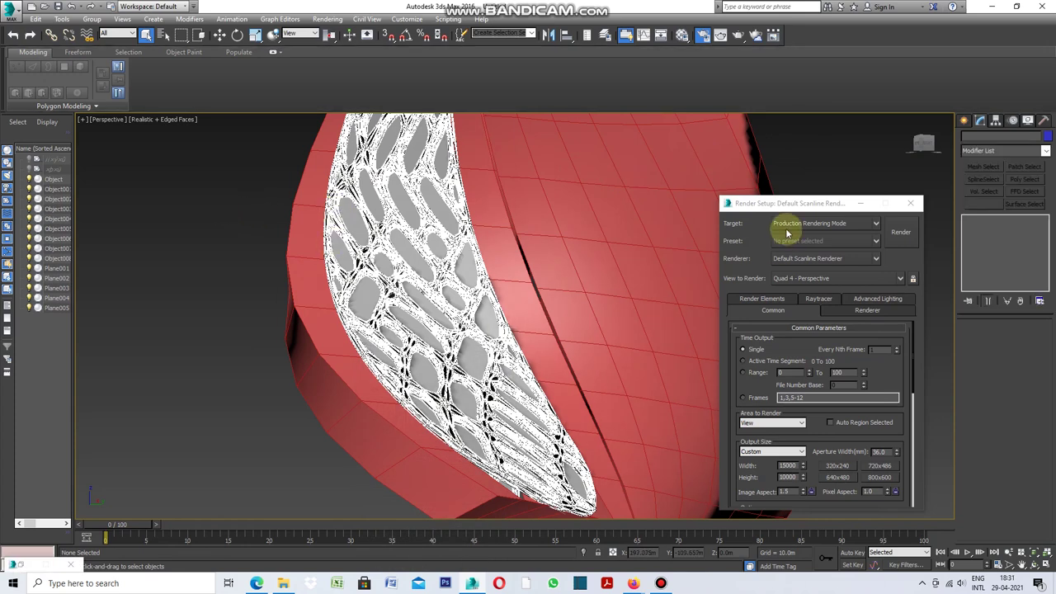
click(860, 203)
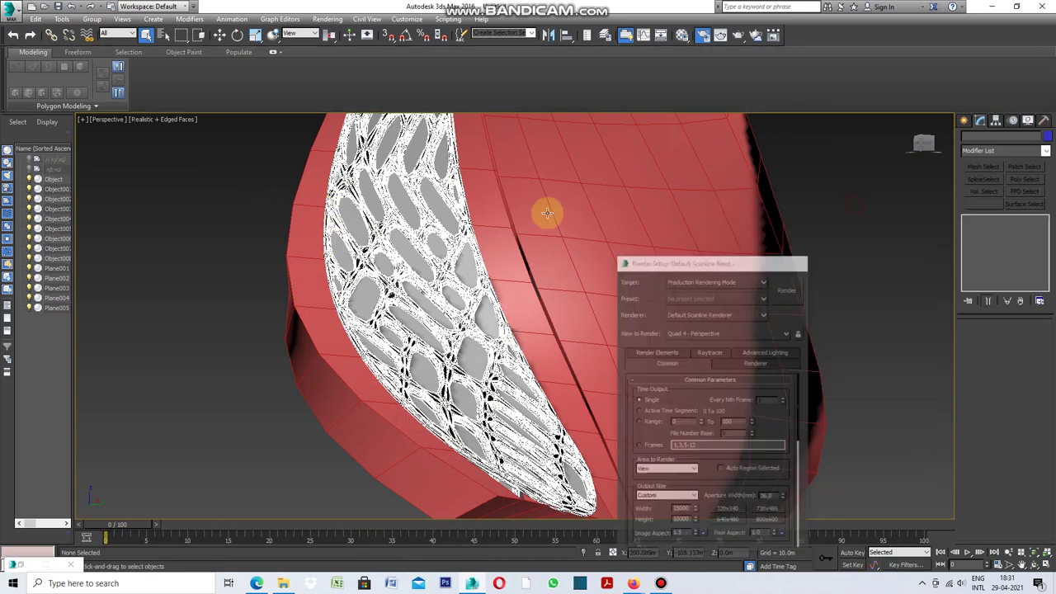
- Turn off Edged Faces in the Perspective view and select the red band
click(165, 119)
click(198, 169)
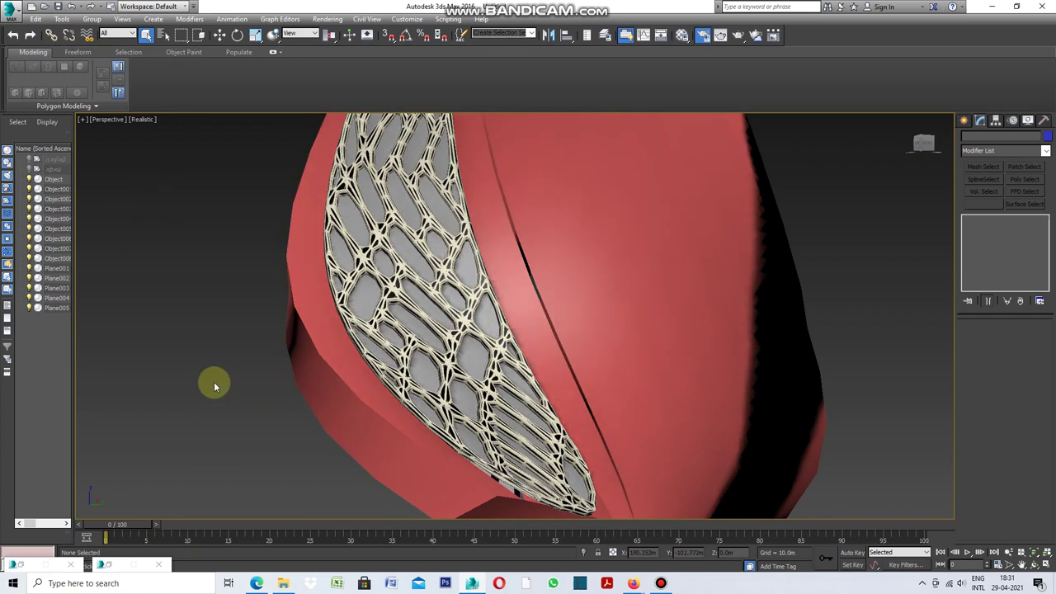
click(357, 400)
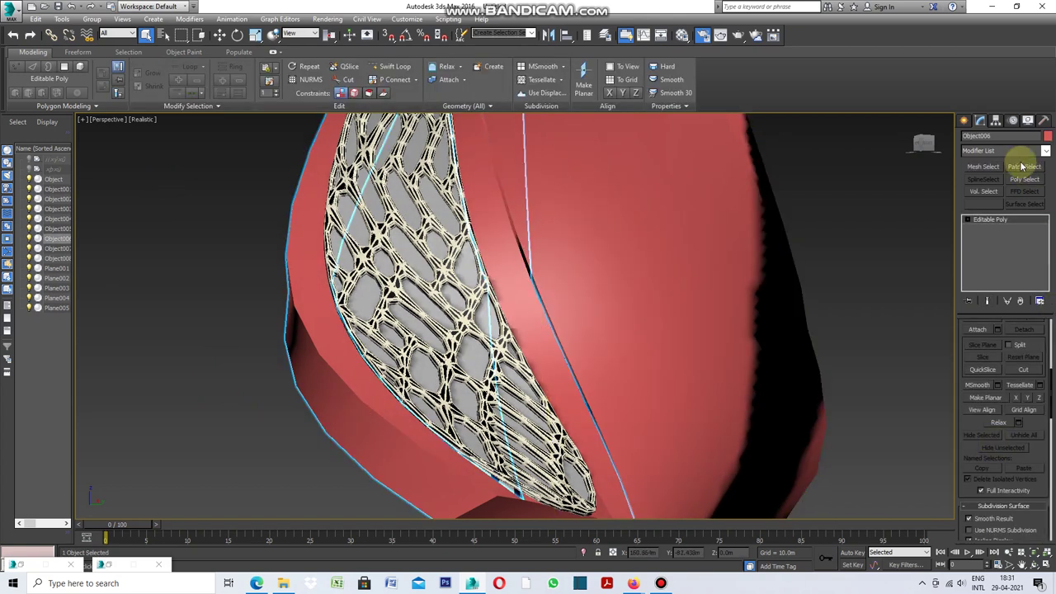
- Change Object006's object colour from red to the white custom colour
click(1047, 137)
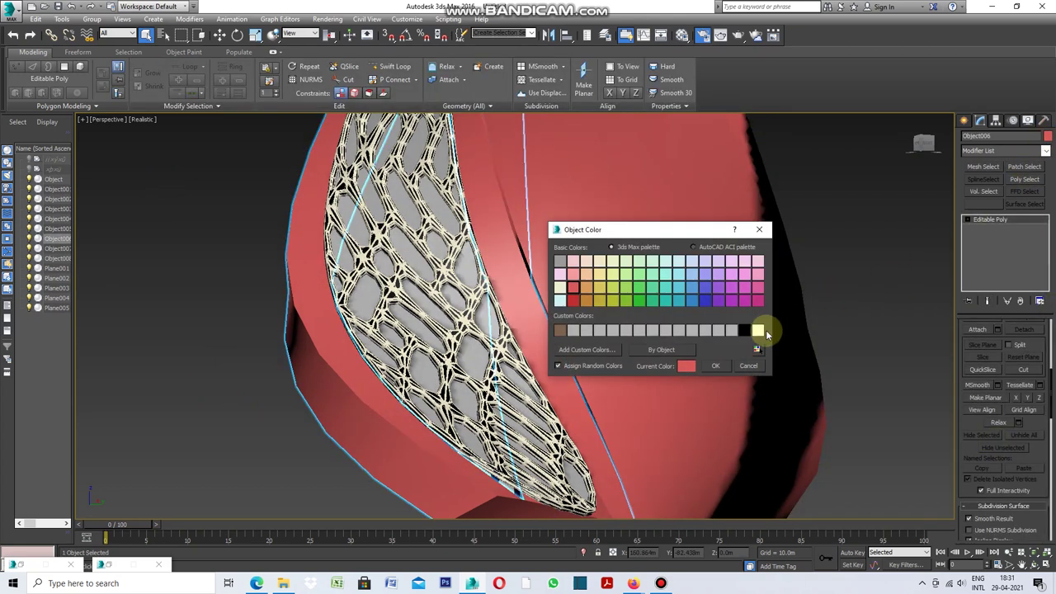
click(757, 331)
click(715, 365)
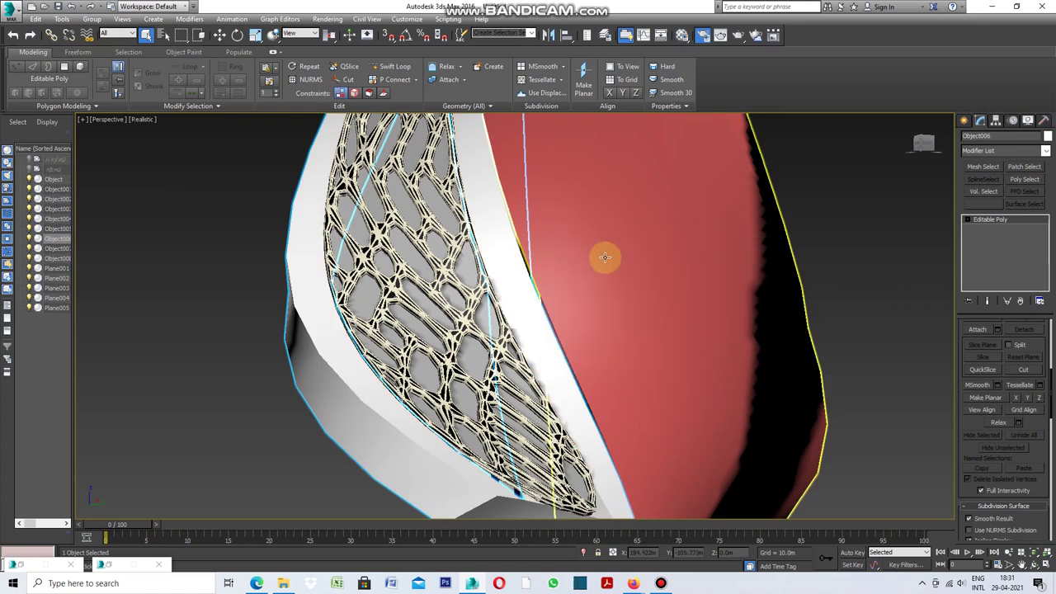
- Select and deselect the lattice mesh, then orbit and zoom around the strip
click(443, 399)
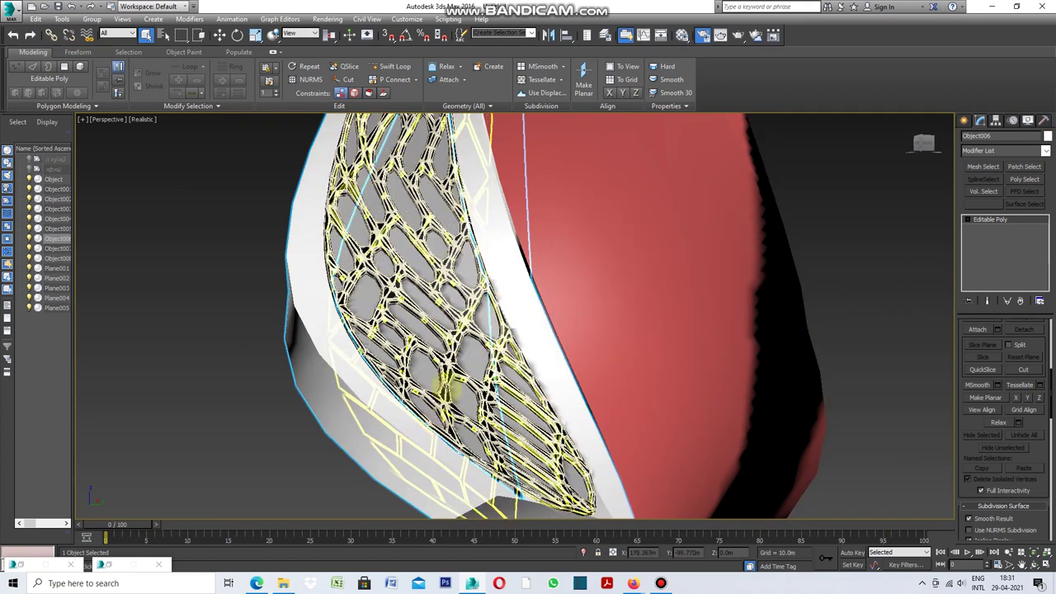
click(943, 515)
click(1022, 568)
mouse_move(544, 388)
mouse_down()
mouse_move(517, 384)
mouse_move(483, 432)
mouse_move(489, 457)
mouse_up()
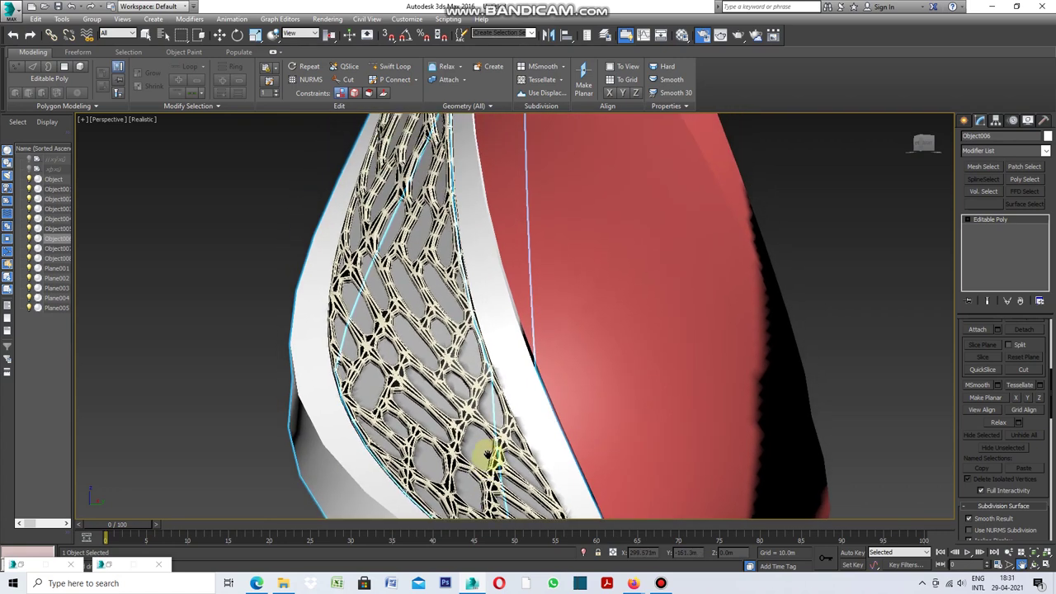
scroll(413, 355, up, 3)
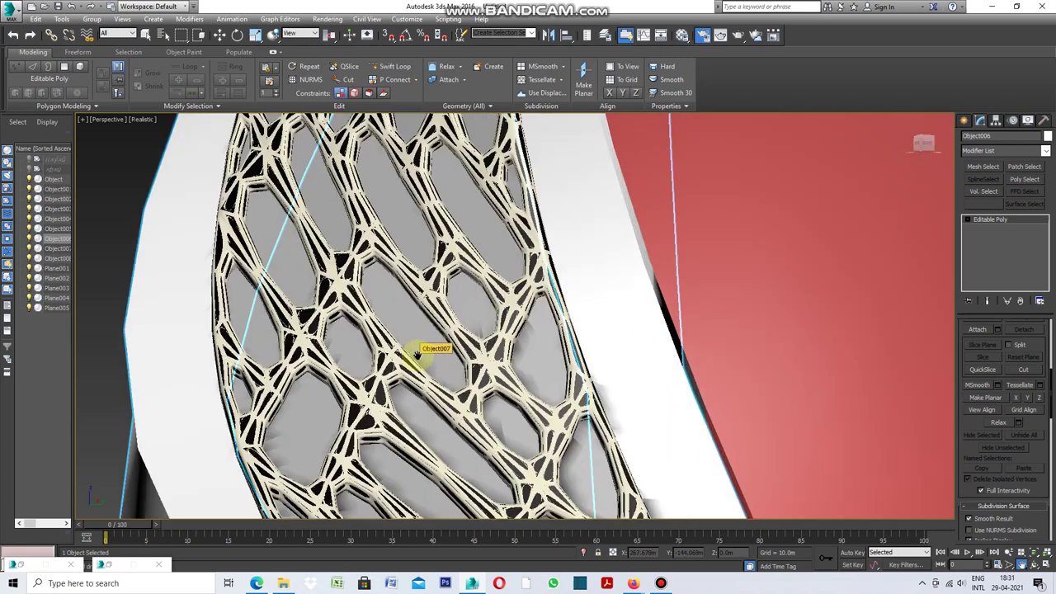
scroll(430, 317, up, 2)
mouse_move(431, 295)
mouse_down()
mouse_move(420, 349)
mouse_move(440, 299)
mouse_up()
scroll(441, 297, up, 4)
mouse_move(441, 299)
middle_down()
mouse_move(424, 401)
mouse_move(405, 283)
mouse_move(464, 443)
mouse_move(454, 349)
mouse_move(445, 428)
middle_up()
scroll(462, 424, down, 4)
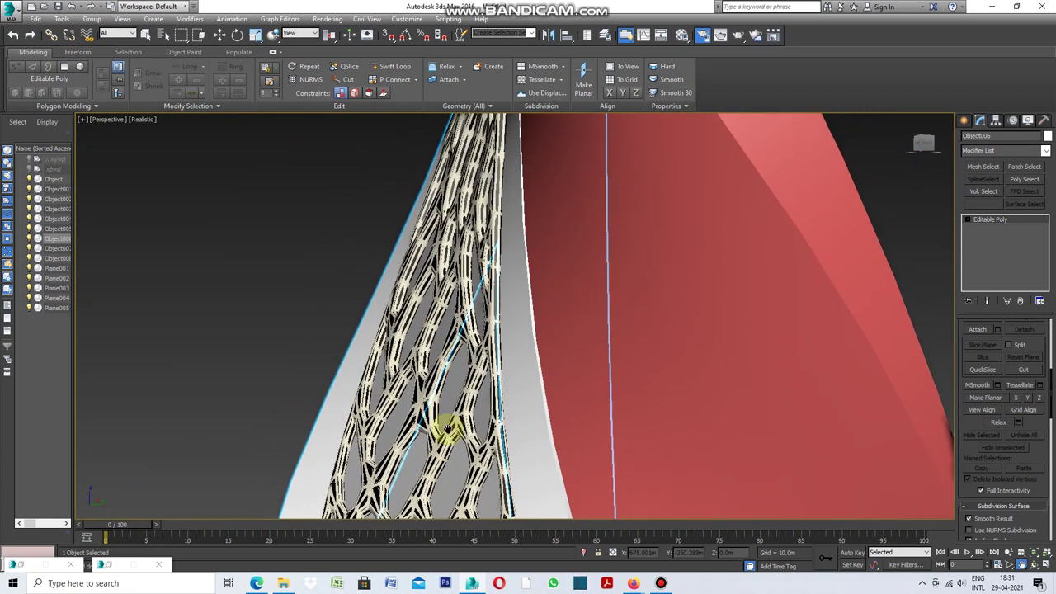
scroll(447, 348, down, 2)
scroll(448, 346, down, 3)
scroll(446, 345, down, 2)
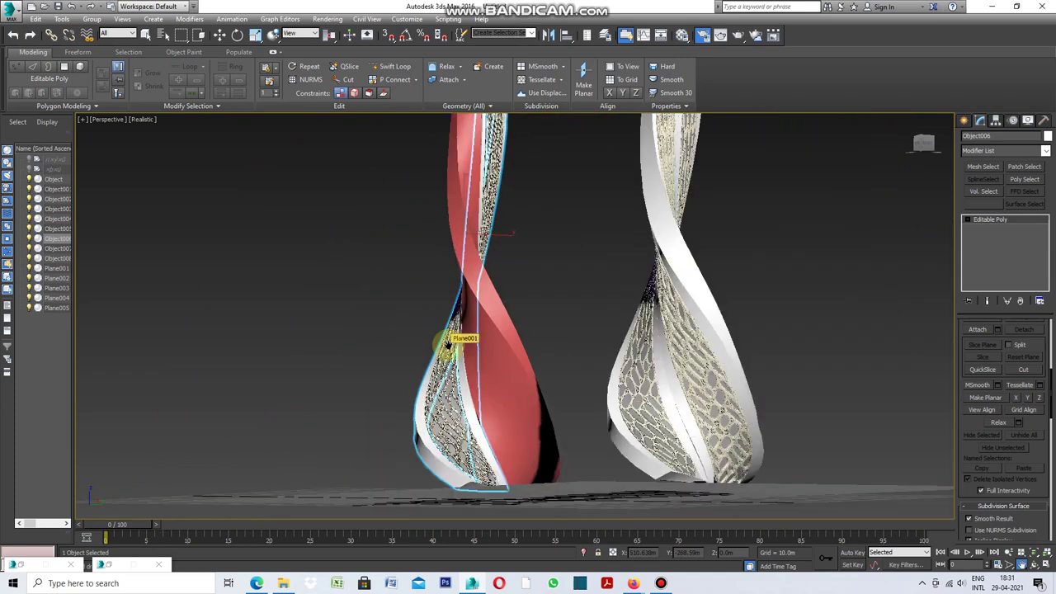
middle_drag(532, 400, 495, 396)
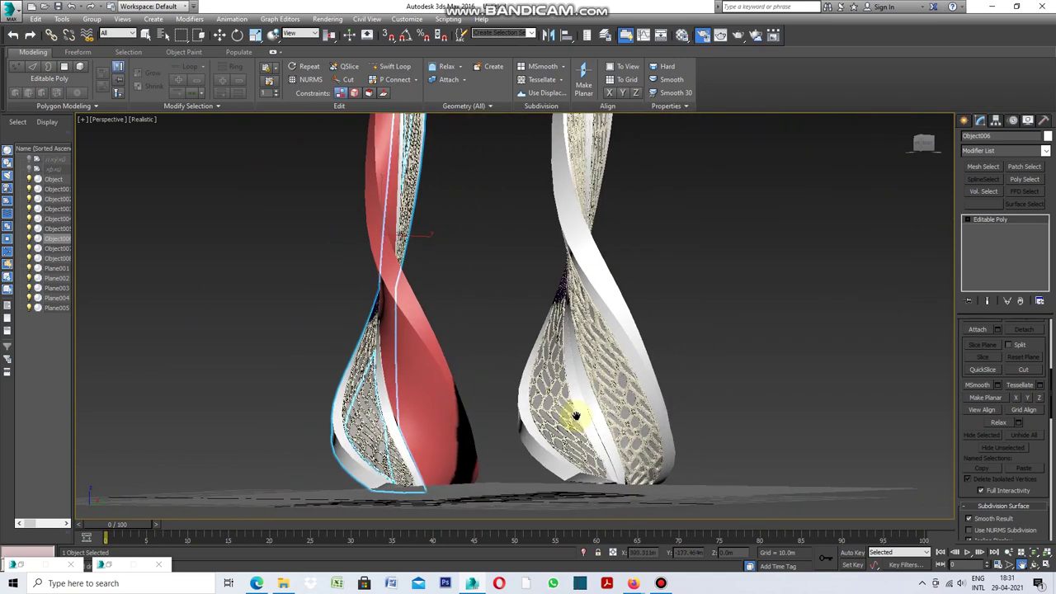
scroll(578, 415, up, 3)
scroll(594, 414, up, 3)
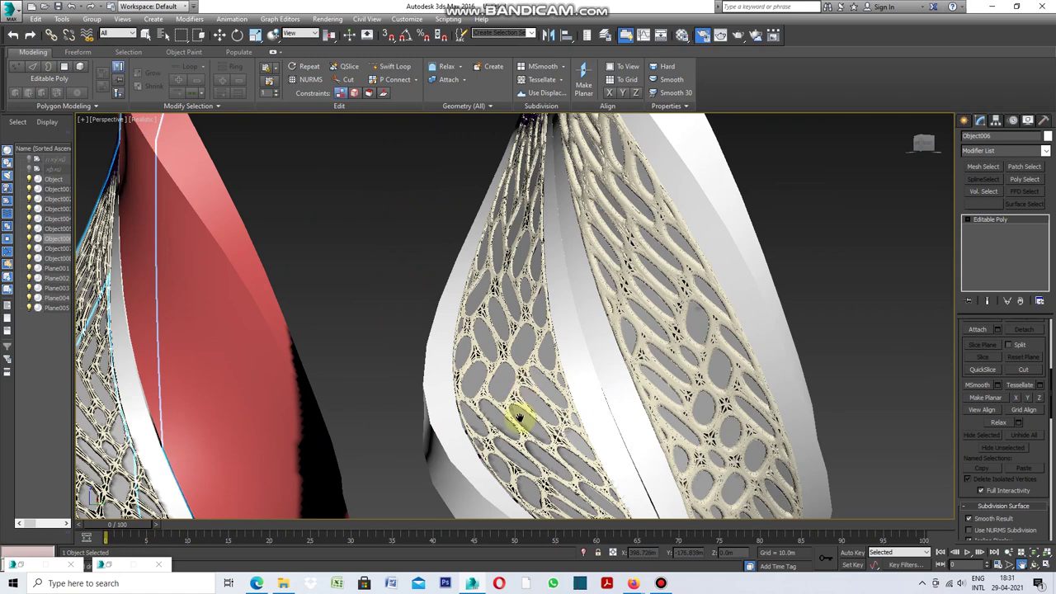